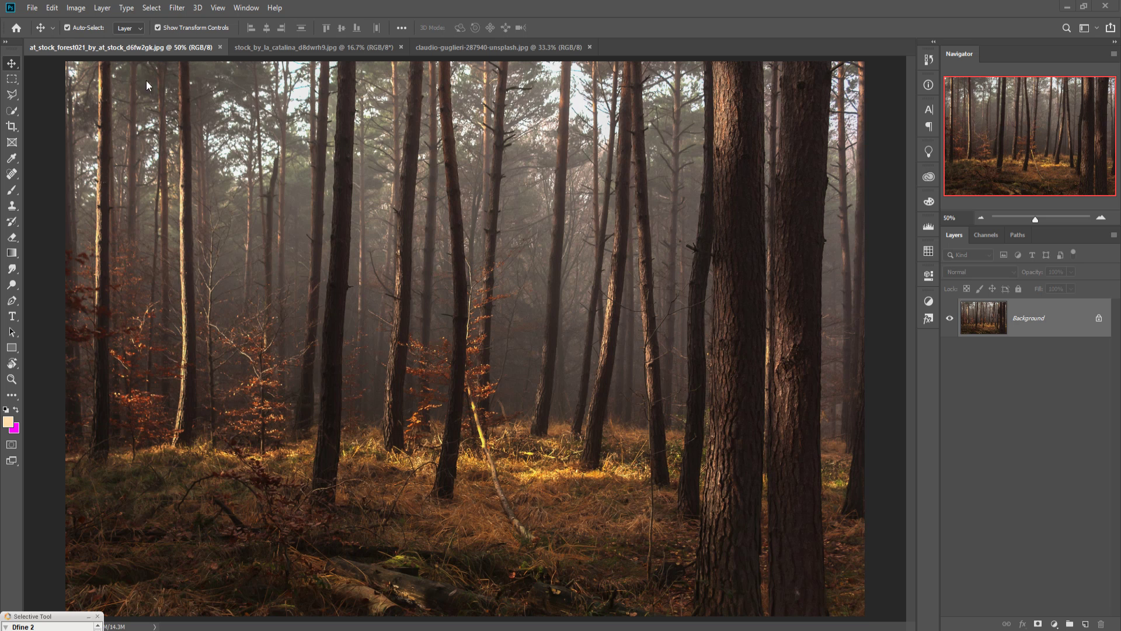
Step: Create a new blank RGB document of 1920 x 1080 pixels at 72 pixels per inch with a white background
click(33, 8)
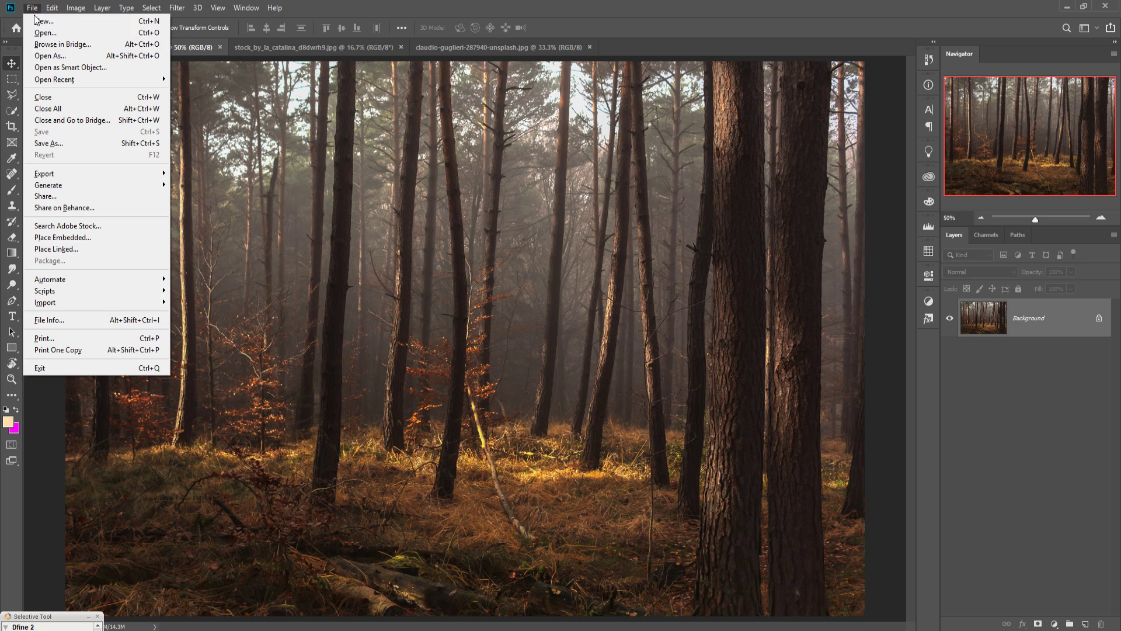
click(37, 20)
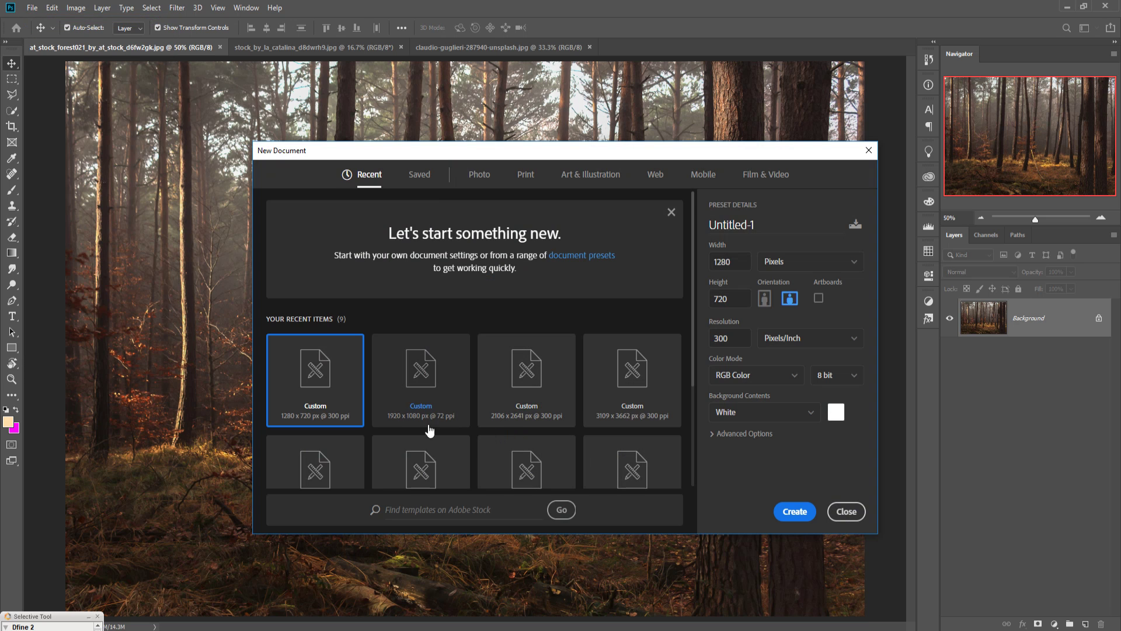
click(425, 380)
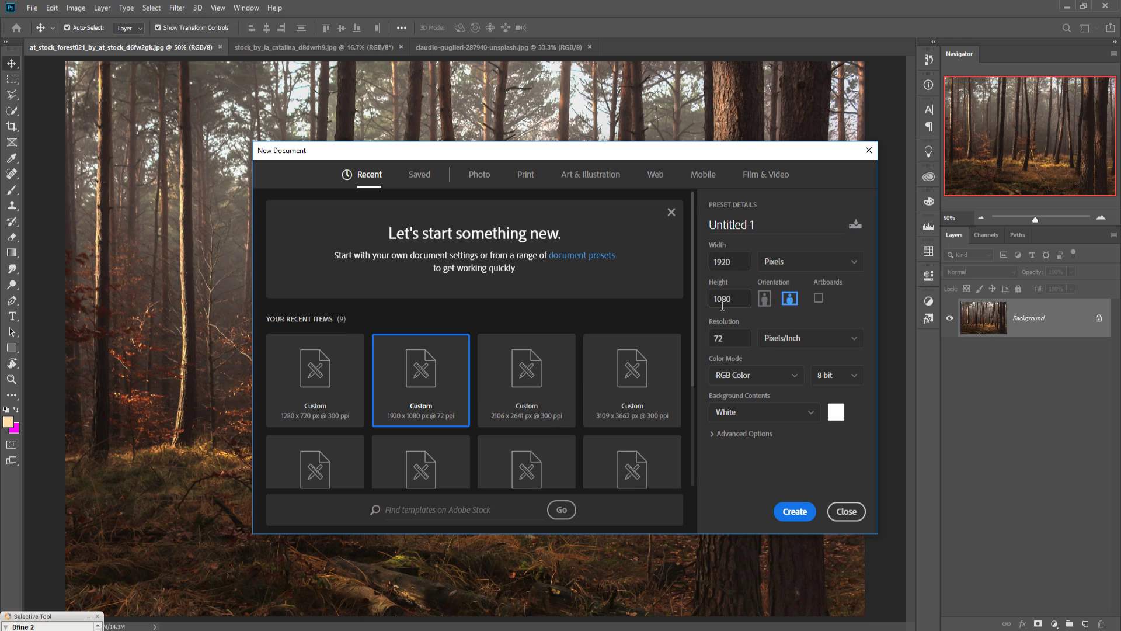
click(725, 342)
click(796, 512)
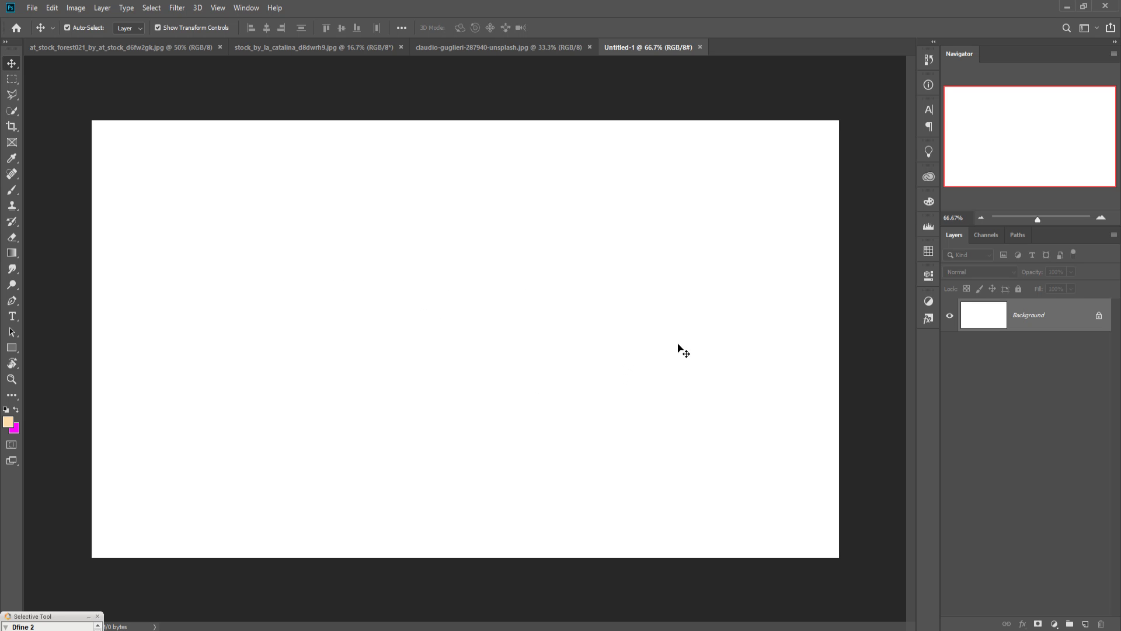
Step: Copy the forest photo into the new Untitled-1 document as a layer and minimize the photo's floating window
click(140, 48)
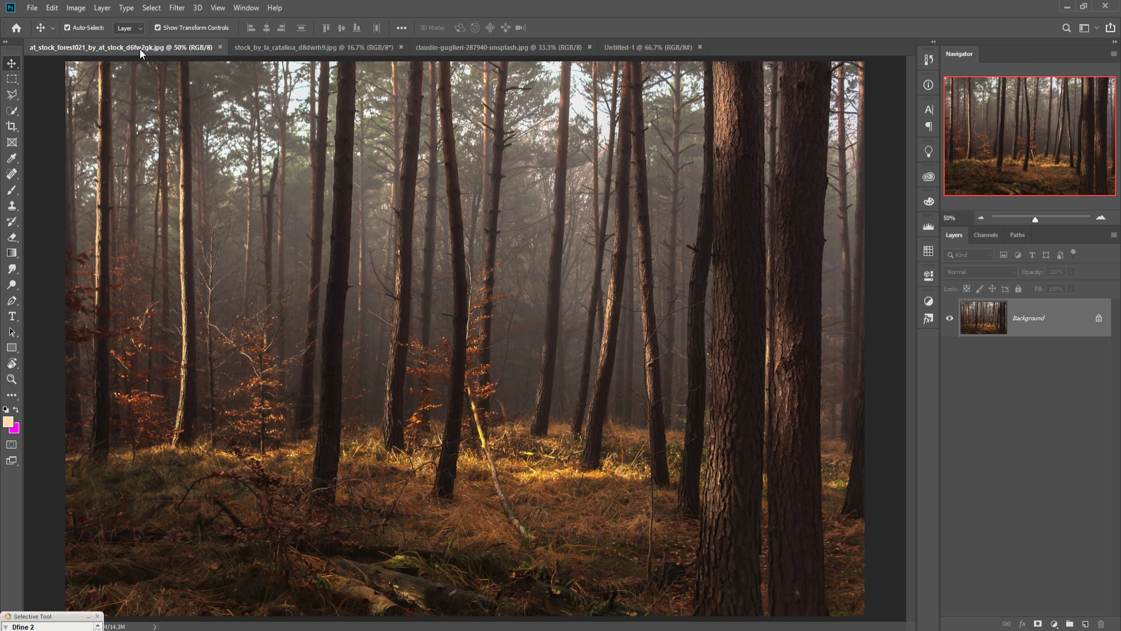
drag(140, 68, 559, 130)
drag(669, 303, 420, 310)
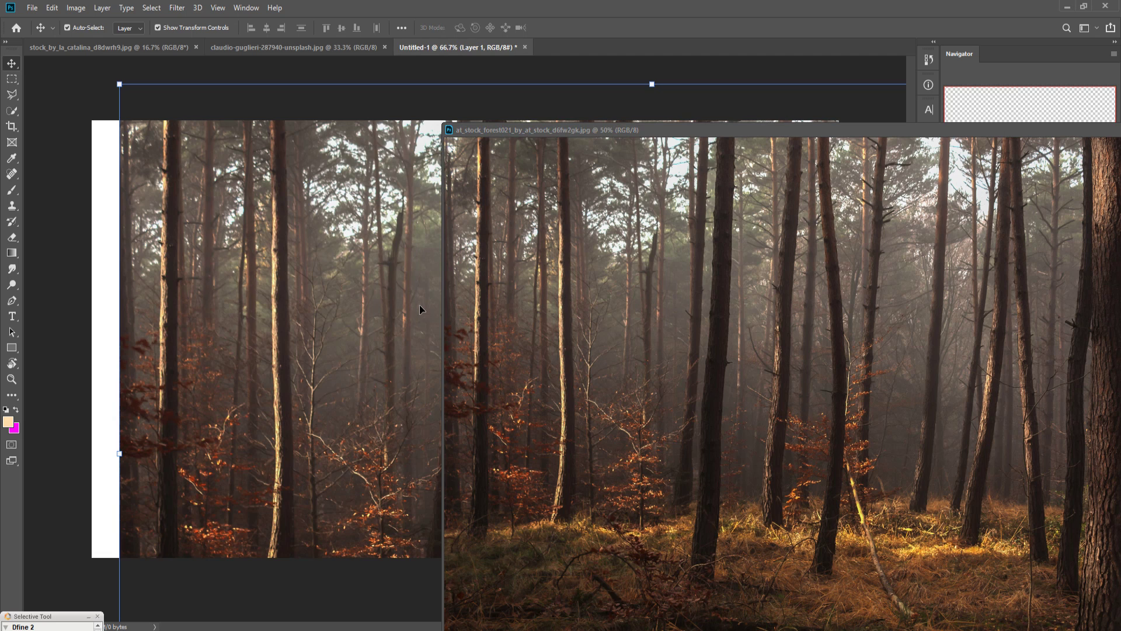
drag(1041, 130, 872, 151)
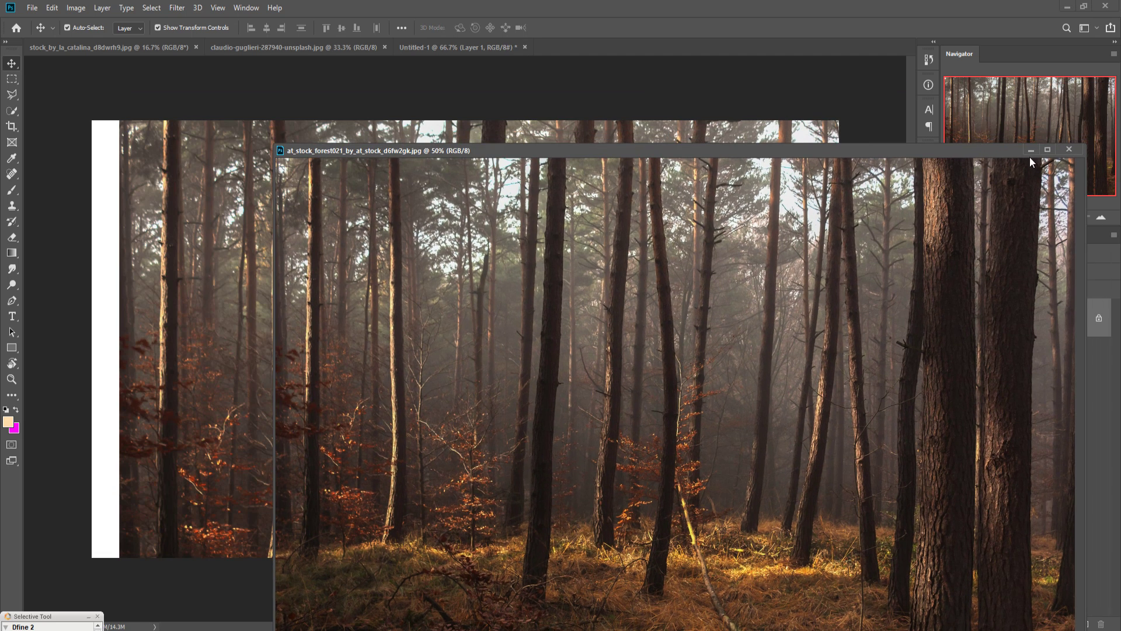
click(1032, 150)
Step: Scale the forest layer to about 68.5% and position it over the canvas, then crop off everything outside the canvas bounds
drag(121, 88, 468, 288)
drag(659, 368, 319, 179)
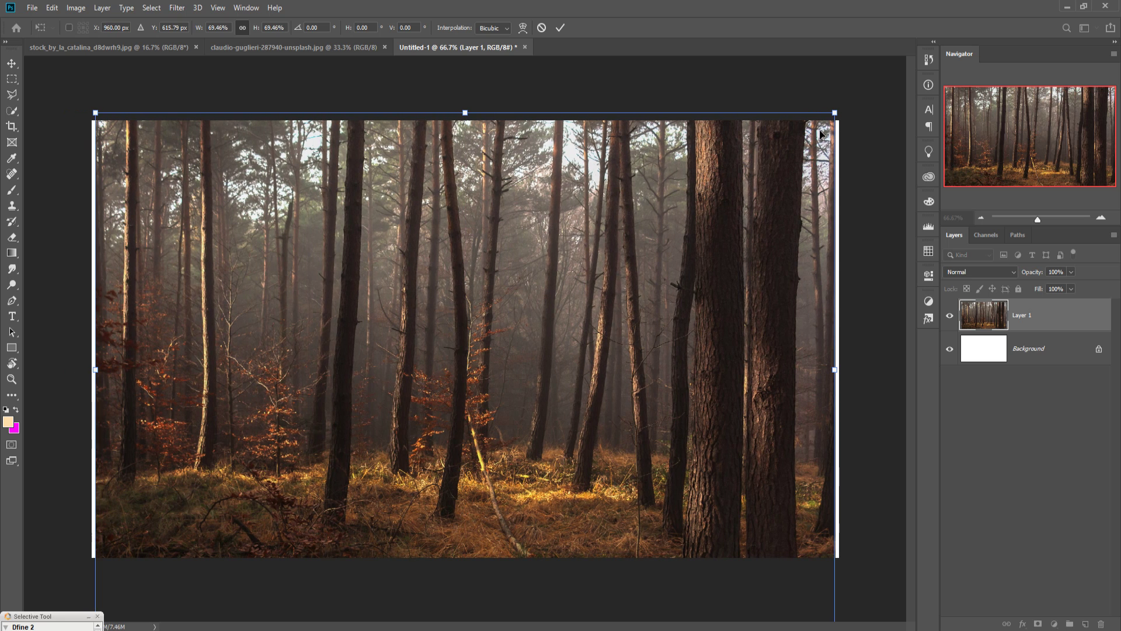
drag(834, 117, 825, 119)
drag(704, 315, 713, 292)
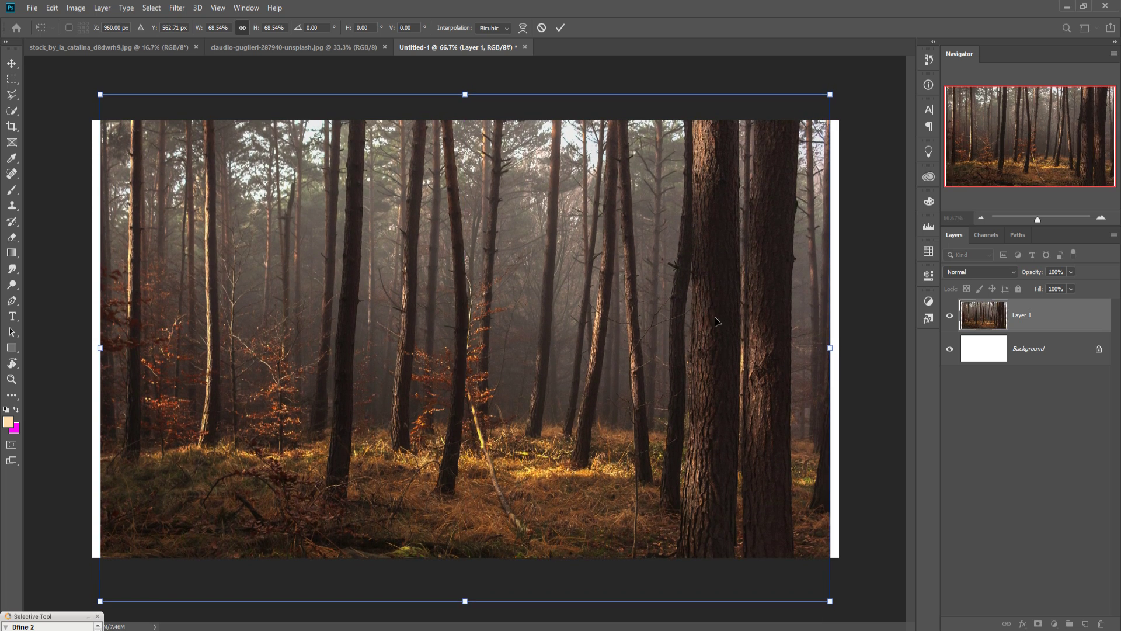
click(560, 28)
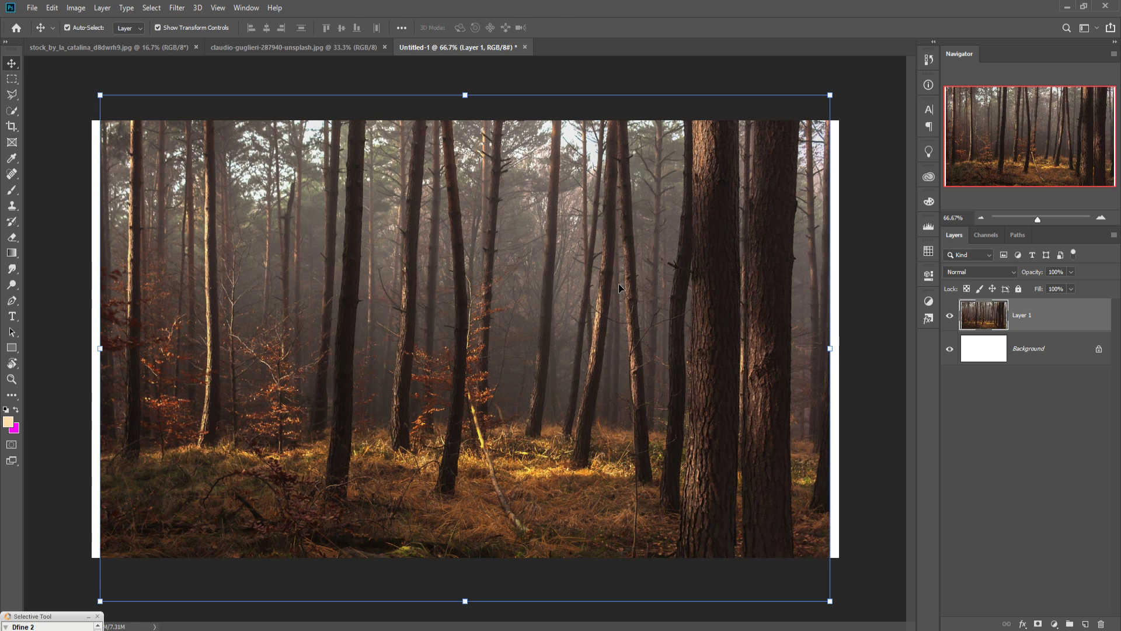
click(11, 129)
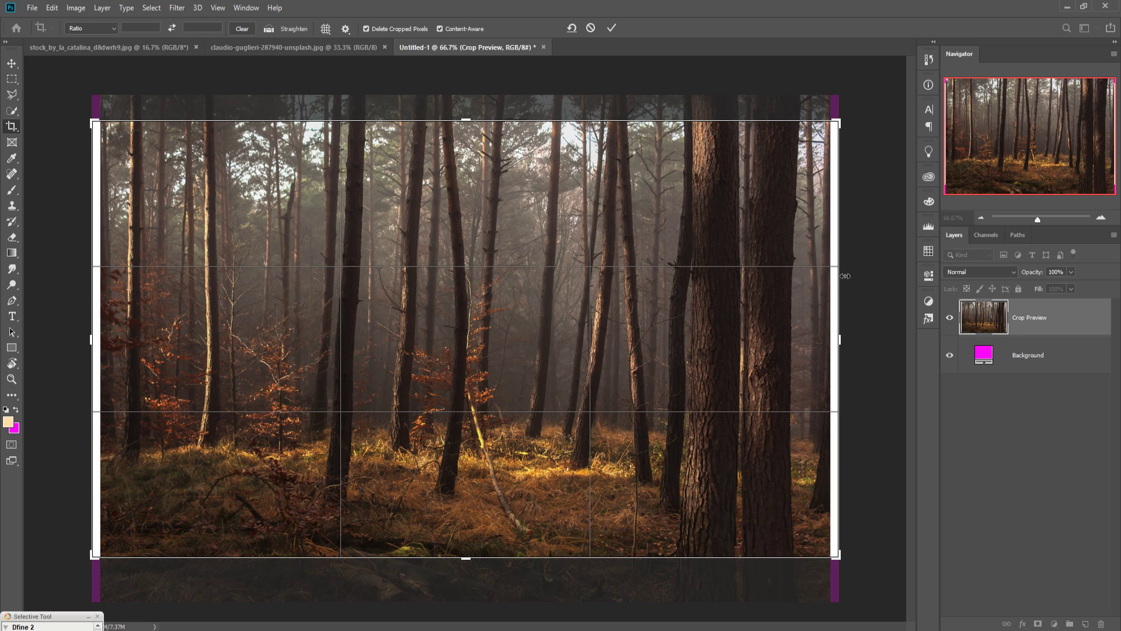
click(610, 28)
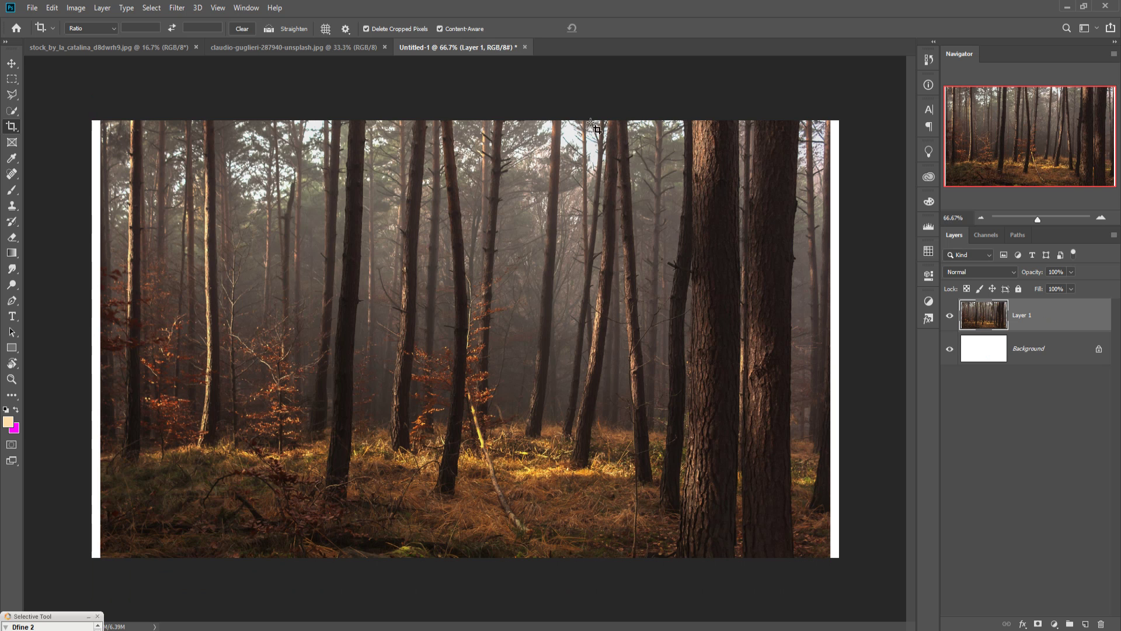
Step: Select the white strip along the forest image's left edge and fill it with Content-Aware at 100% opacity
click(8, 82)
drag(93, 121, 107, 585)
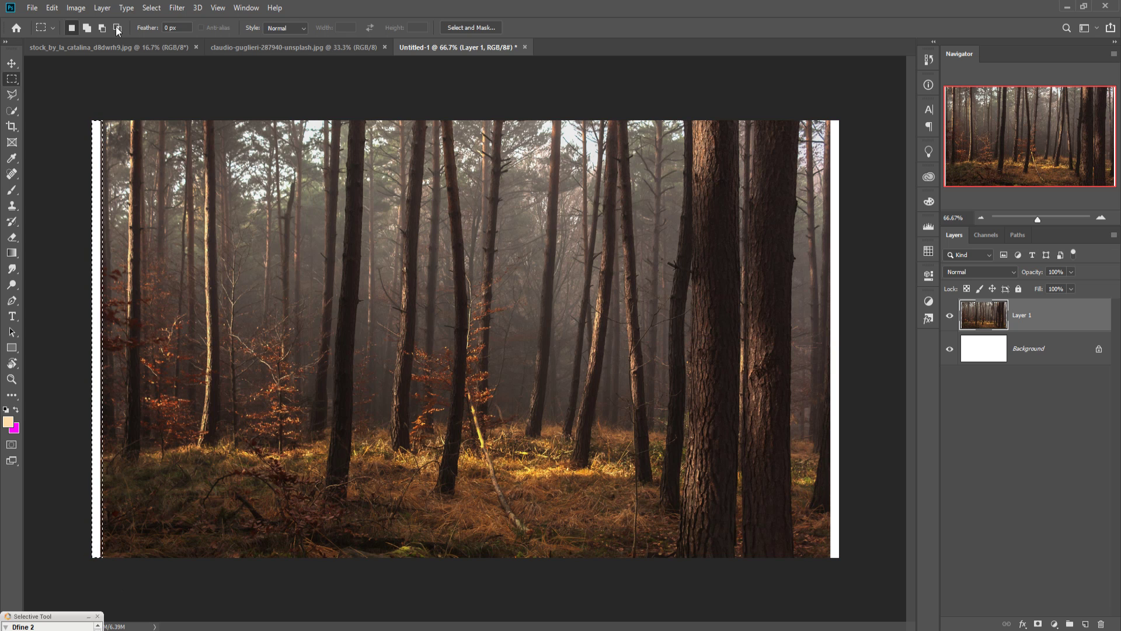
click(52, 8)
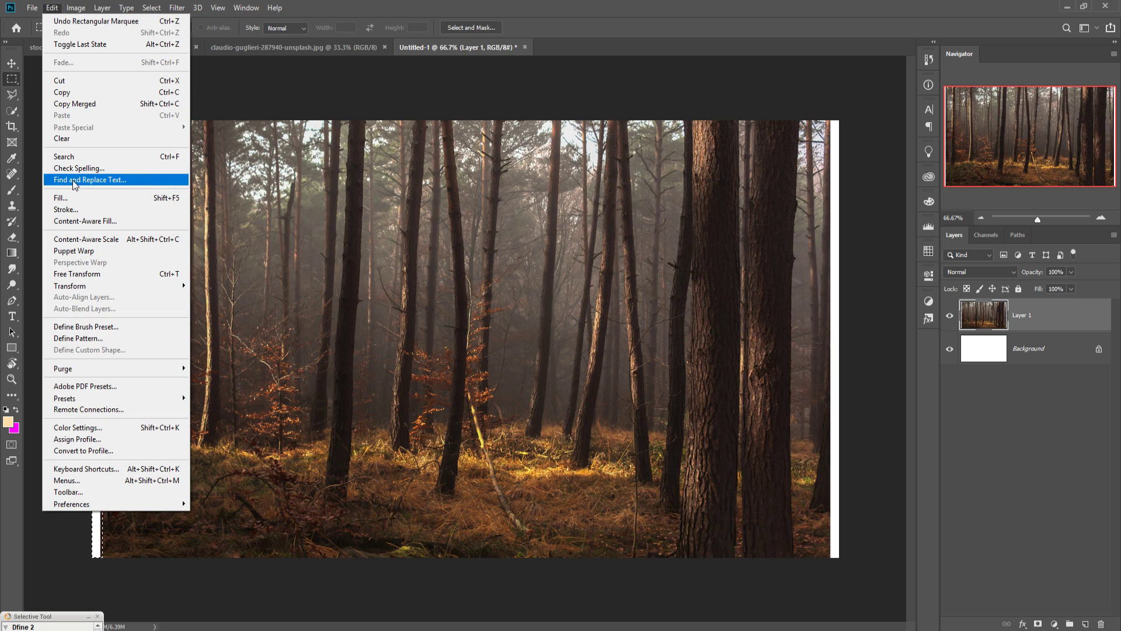
click(60, 198)
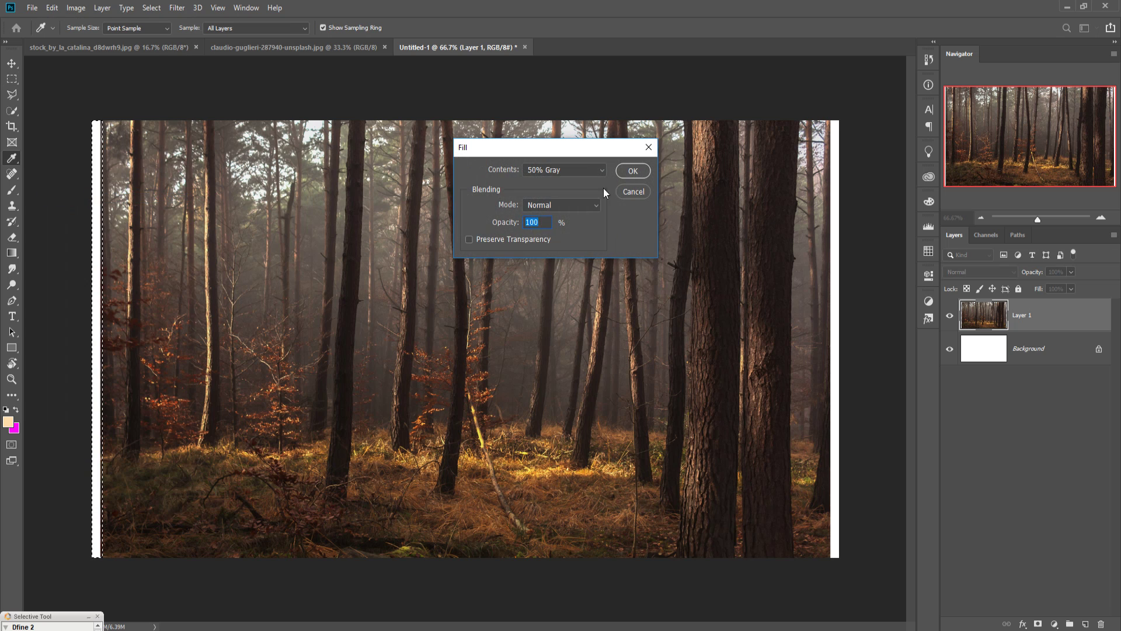
click(563, 170)
click(570, 222)
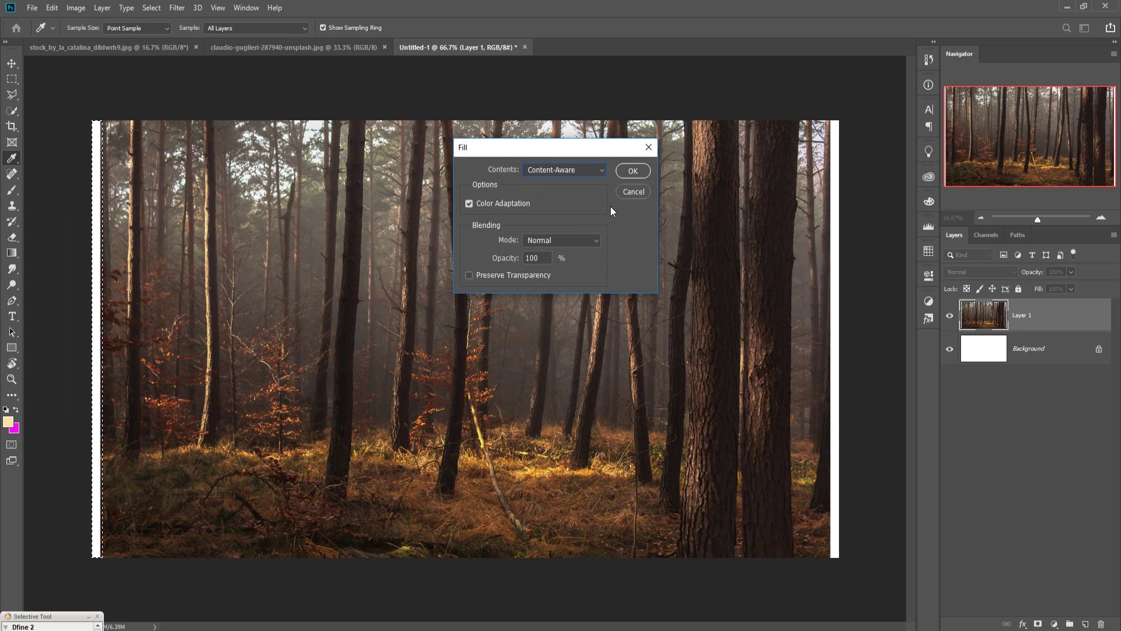
click(633, 171)
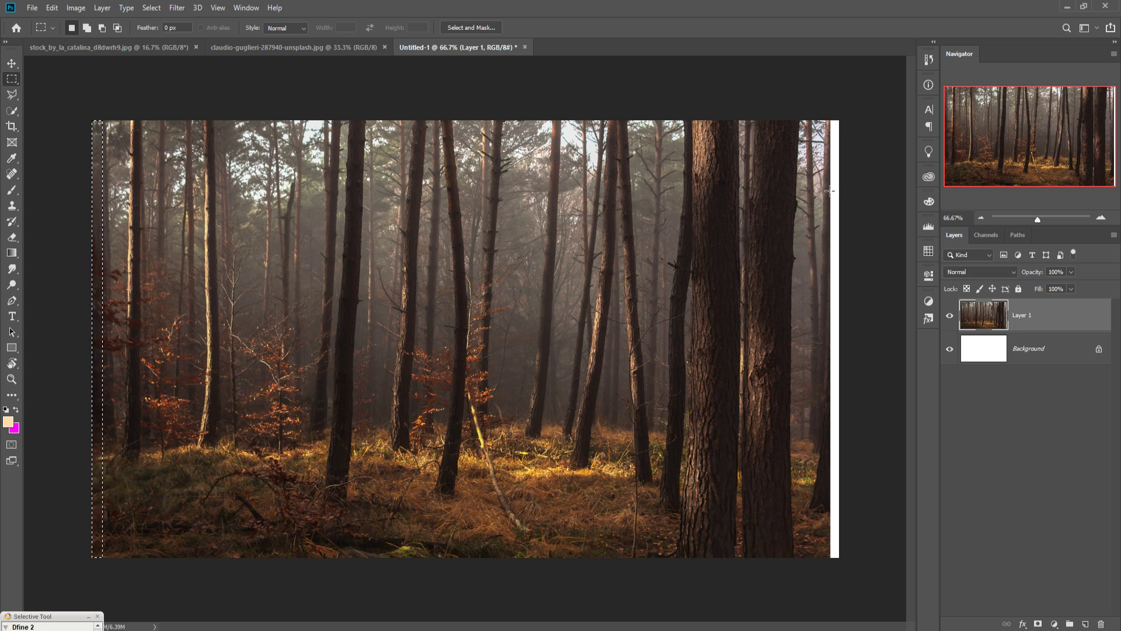
Step: Fill the white strip along the forest image's right edge with Content-Aware, then clear the selection
click(831, 120)
drag(831, 120, 890, 572)
click(51, 8)
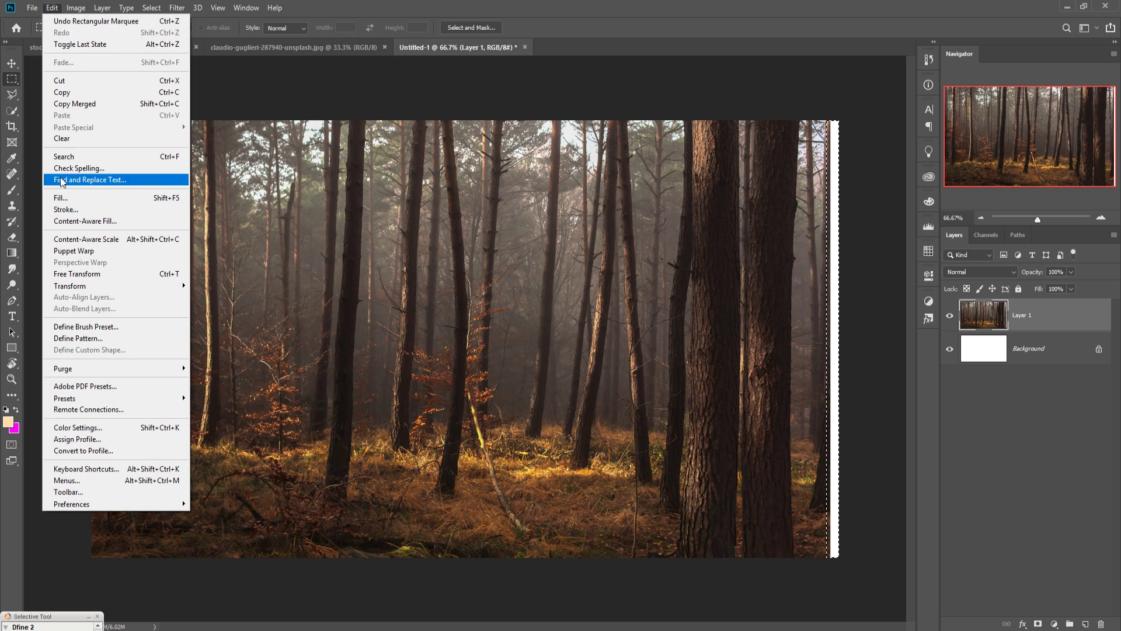
click(64, 198)
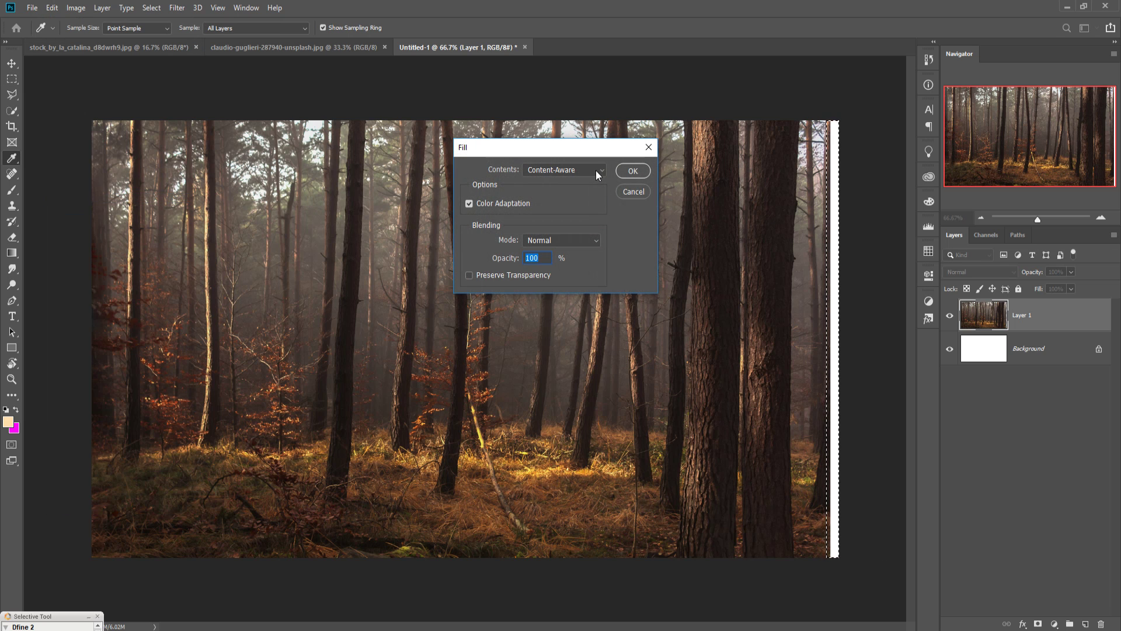
click(632, 170)
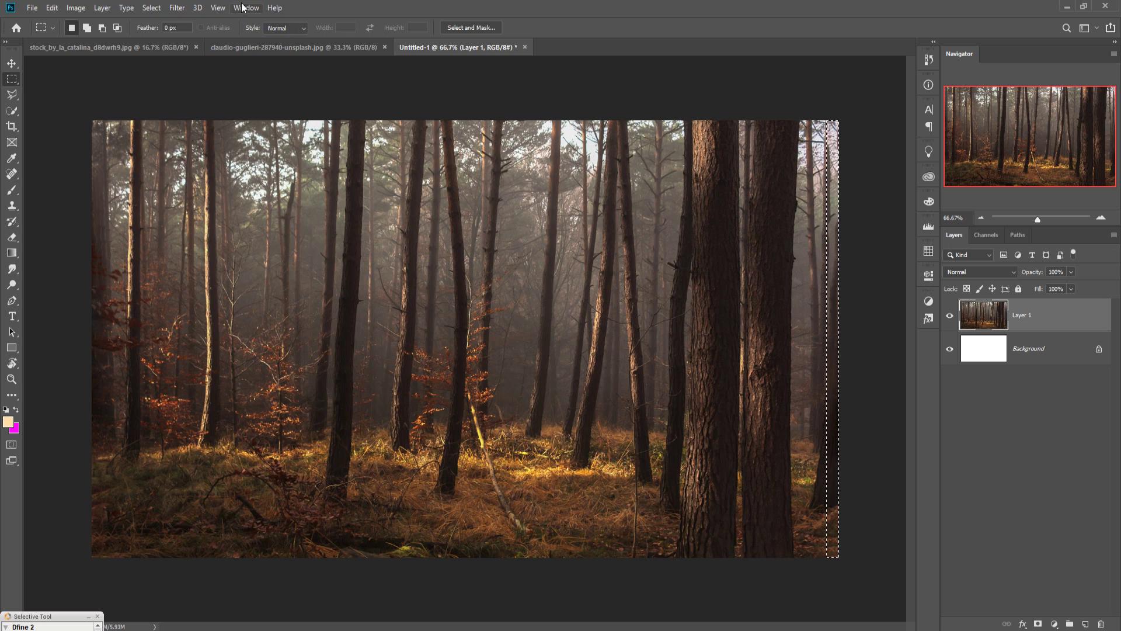
click(153, 9)
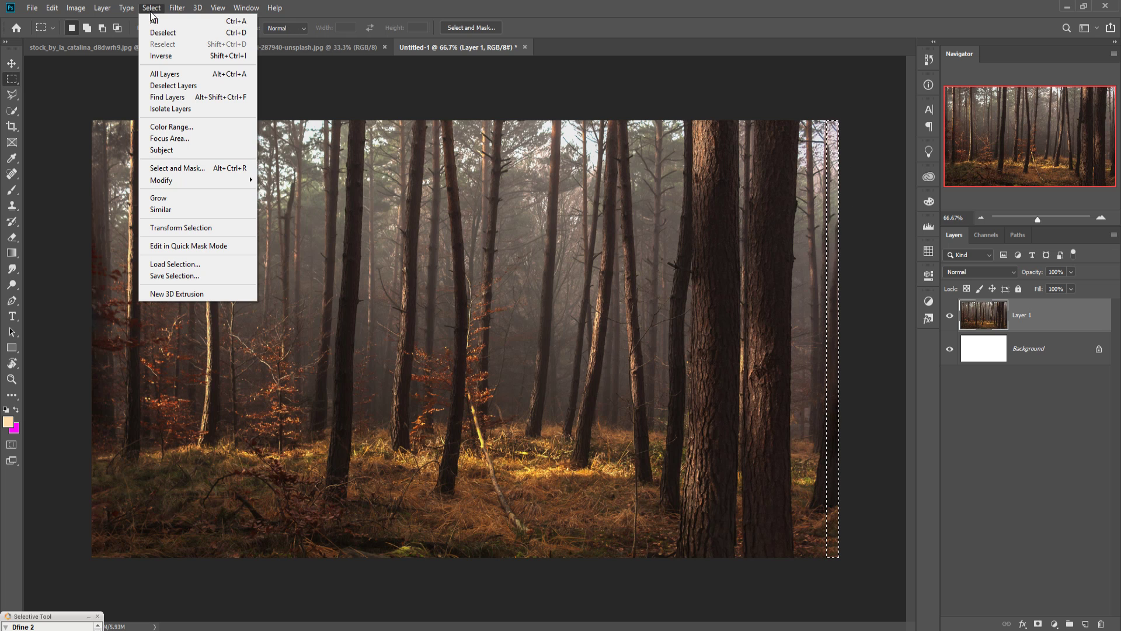
click(156, 34)
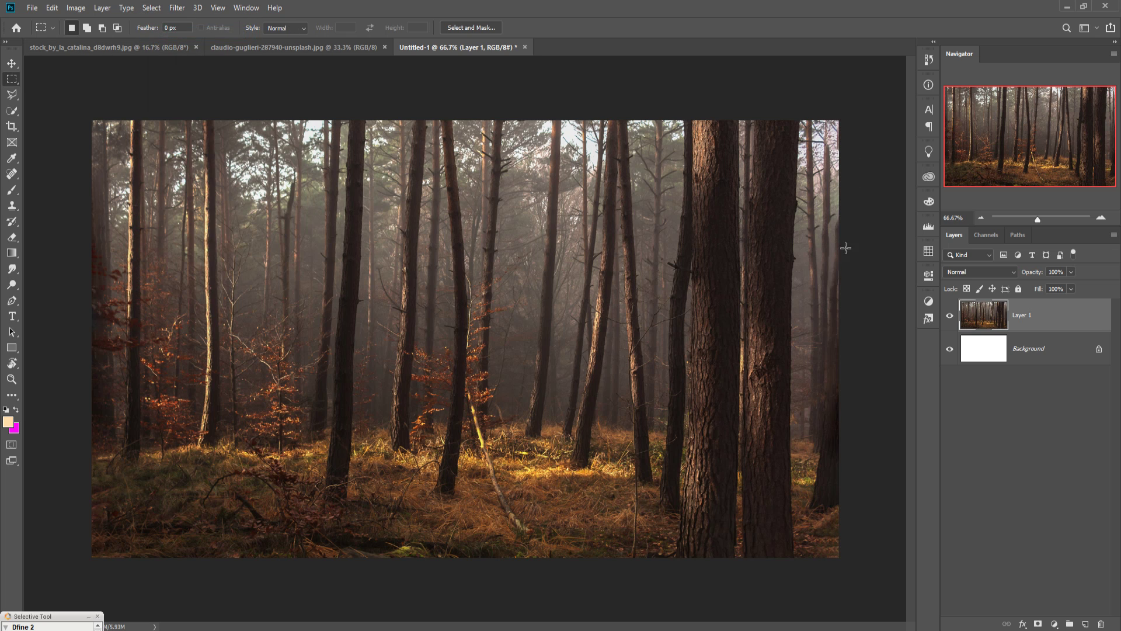
click(13, 66)
mouse_move(434, 240)
mouse_down()
mouse_move(471, 244)
mouse_move(439, 228)
mouse_move(433, 242)
mouse_up()
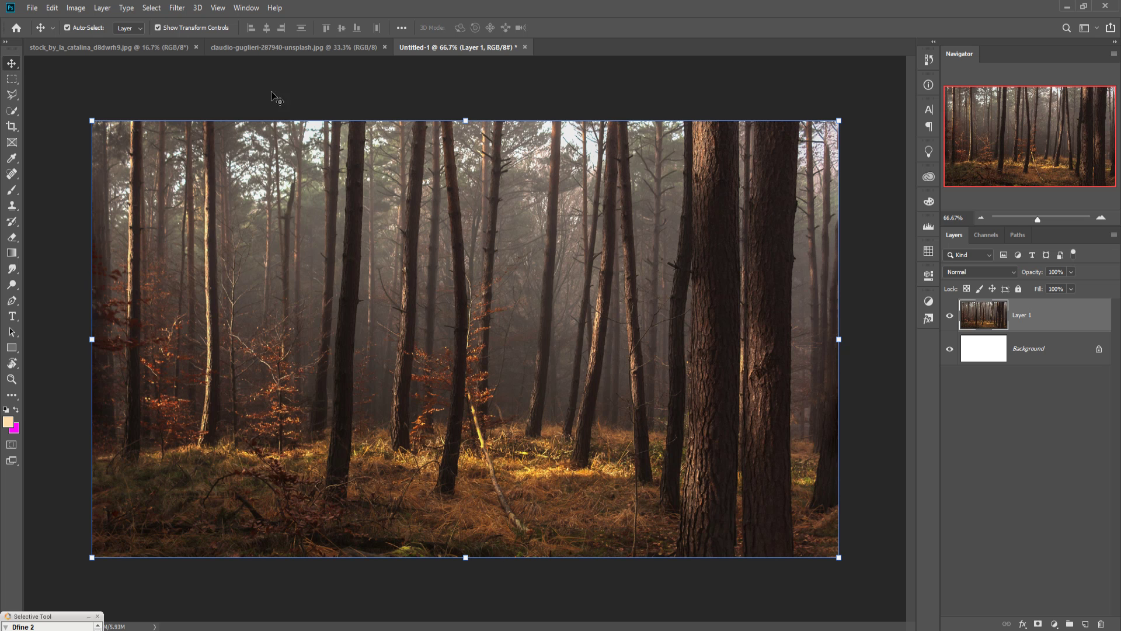
Step: In the photo of the woman in the black dress, trace a closed path around her outline with the Pen tool
click(261, 47)
click(150, 49)
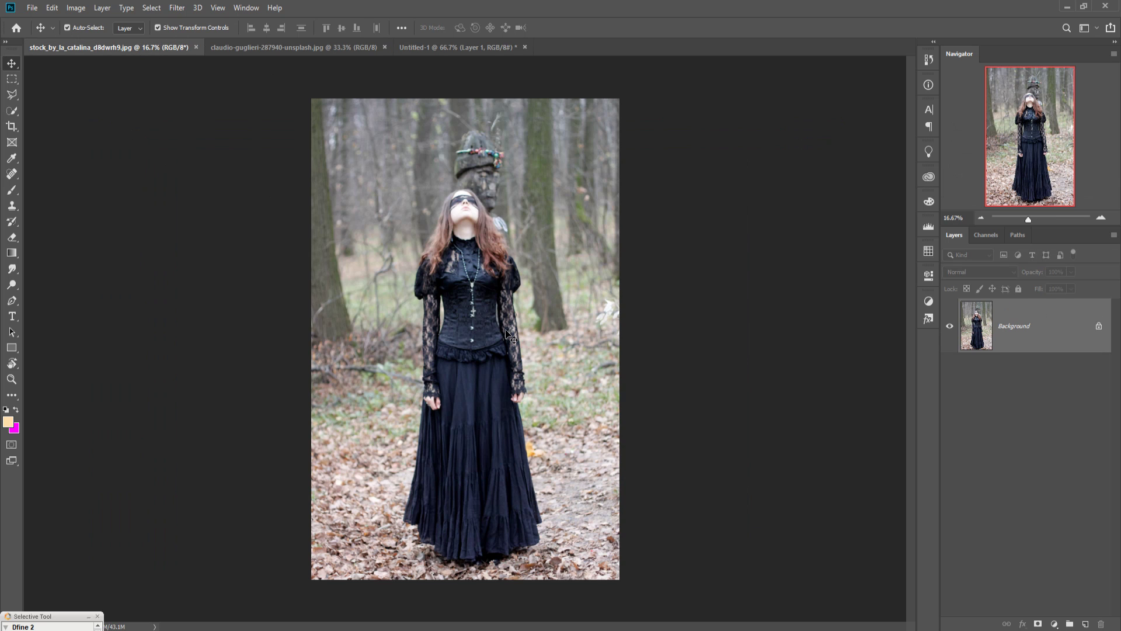
click(17, 308)
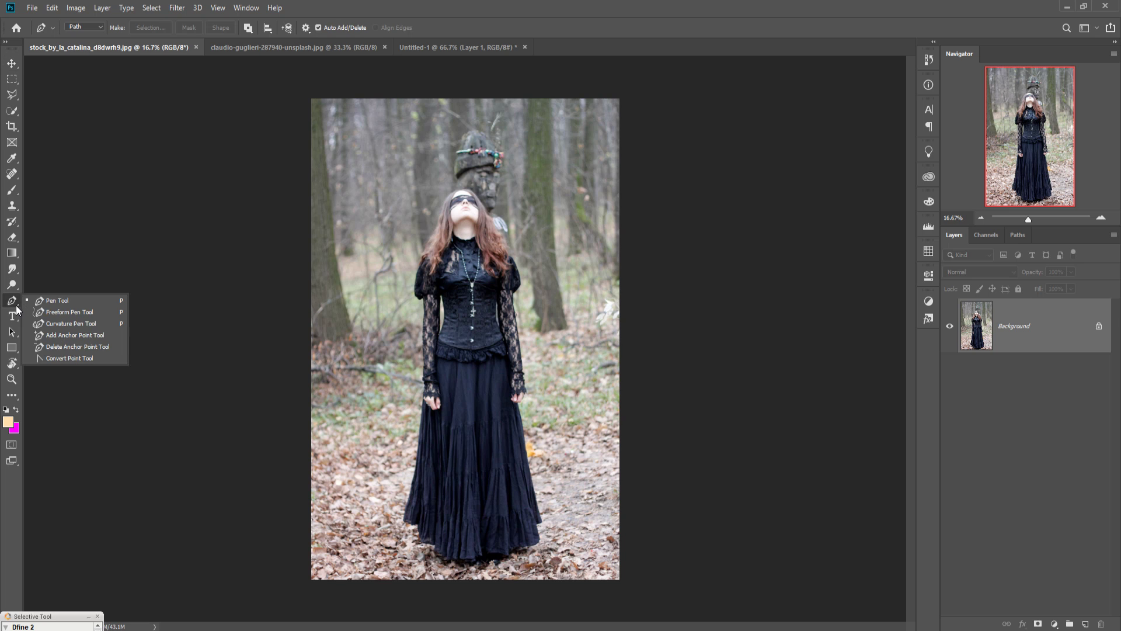
click(53, 300)
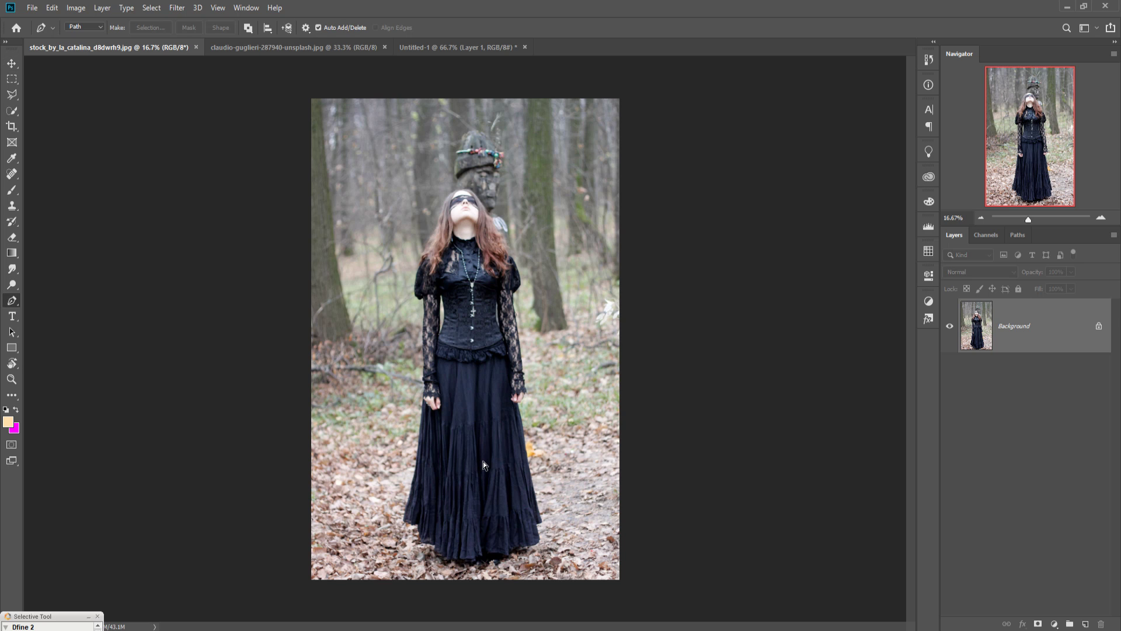
key(ctrl+plus)
key(ctrl+plus)
key(ctrl+plus)
key(ctrl+plus)
key(ctrl+plus)
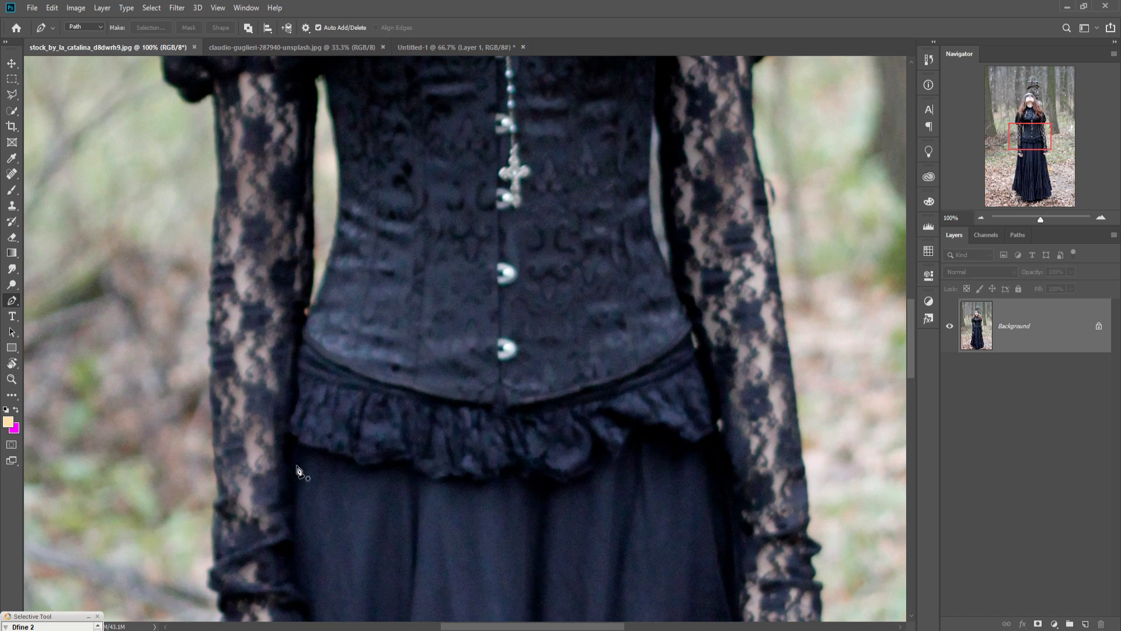
click(216, 480)
click(215, 462)
click(214, 444)
click(214, 435)
click(214, 419)
click(213, 409)
key(ctrl+plus)
key(ctrl+plus)
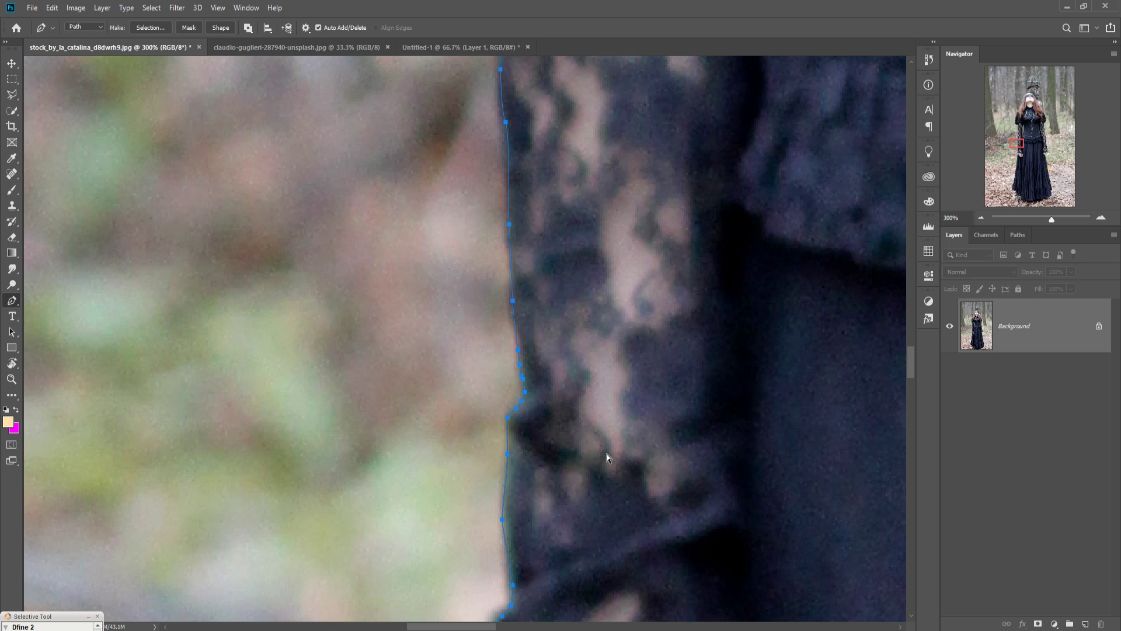
Step: Convert the path around the woman into a new anti-aliased selection with a feather radius of 0 pixels, and activate the Move tool
key(ctrl+minus)
key(ctrl+minus)
key(ctrl+minus)
key(ctrl+minus)
key(ctrl+minus)
key(ctrl+minus)
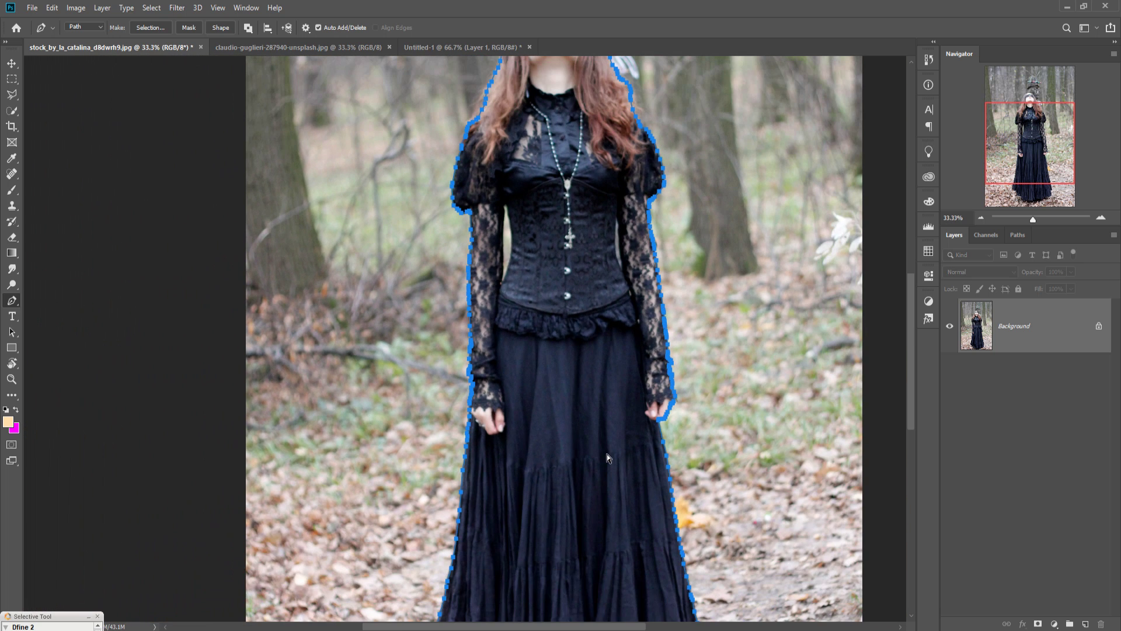
key(ctrl+minus)
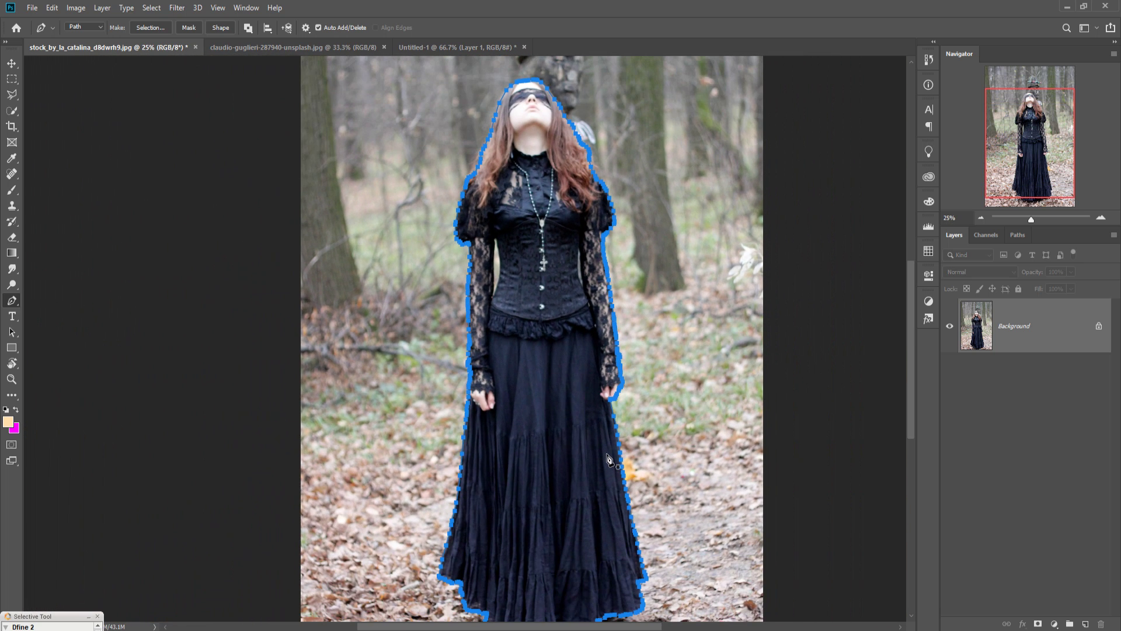
key(ctrl+minus)
right_click(477, 294)
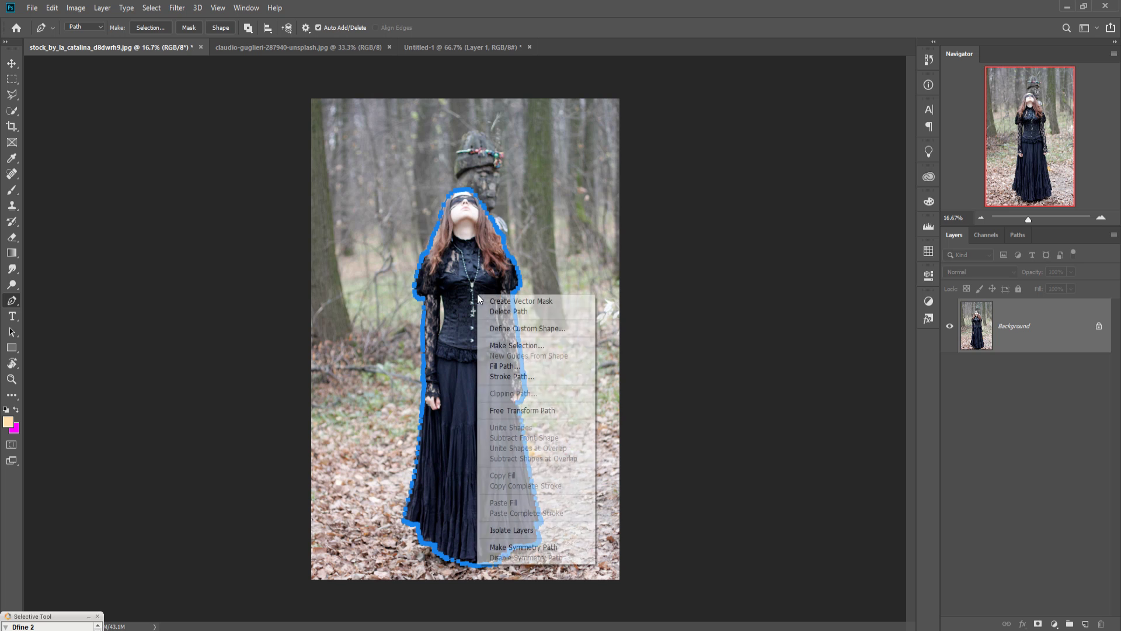
click(532, 345)
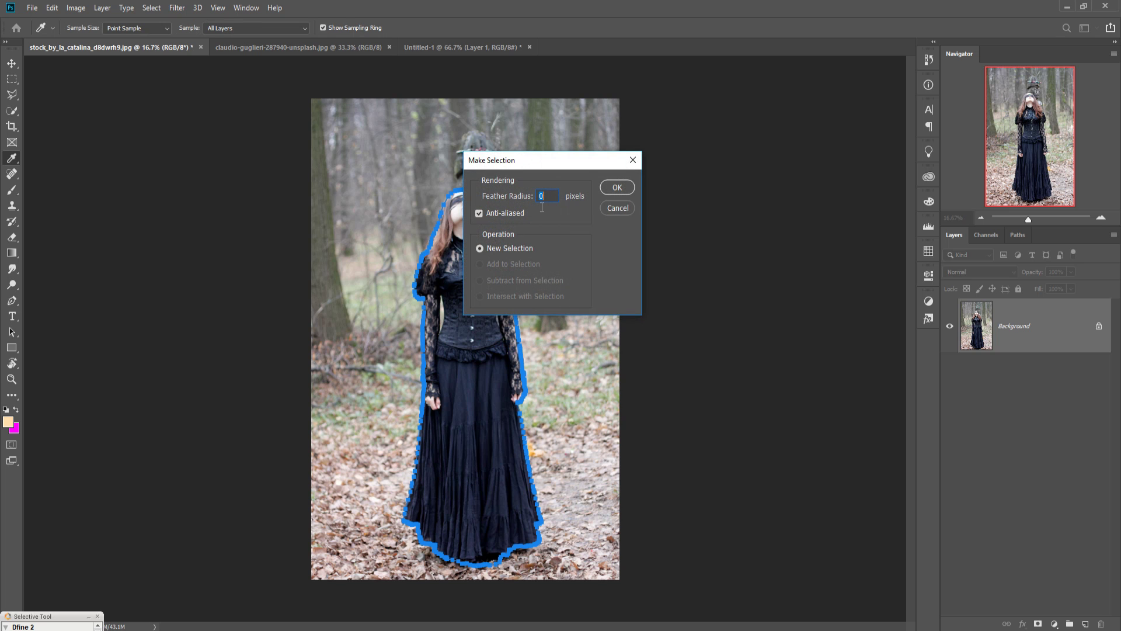
click(611, 185)
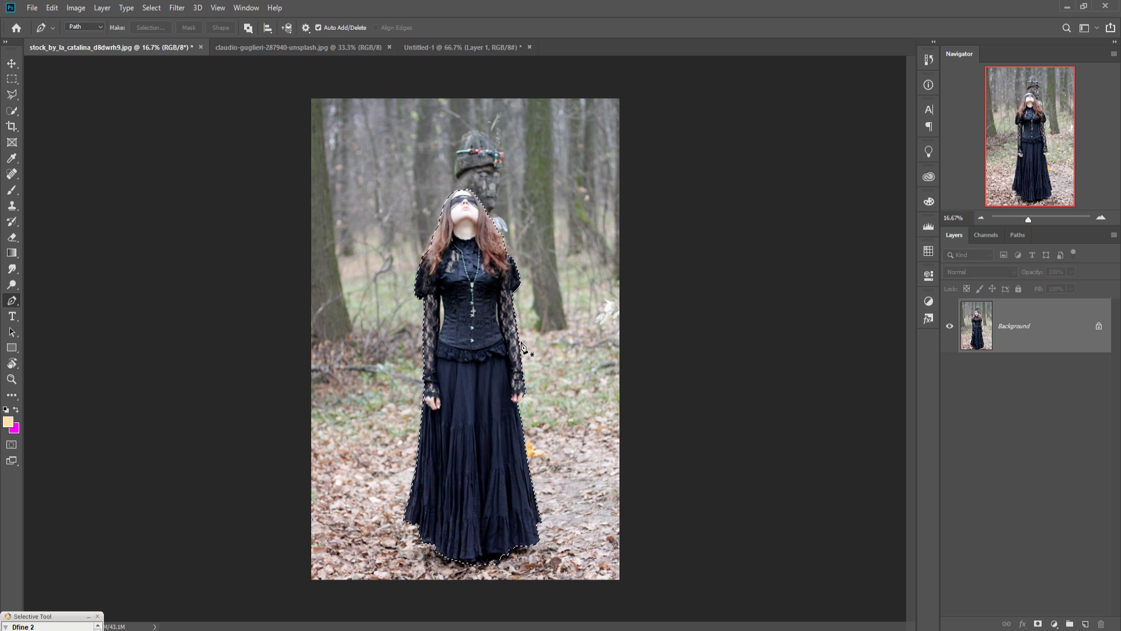
click(11, 63)
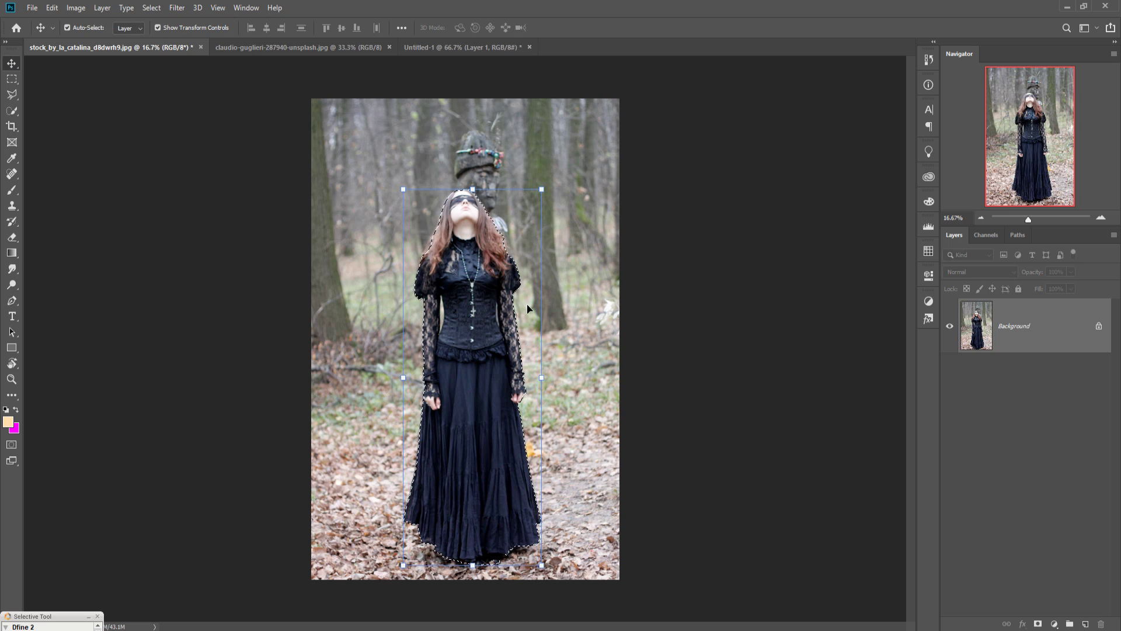
key(F9)
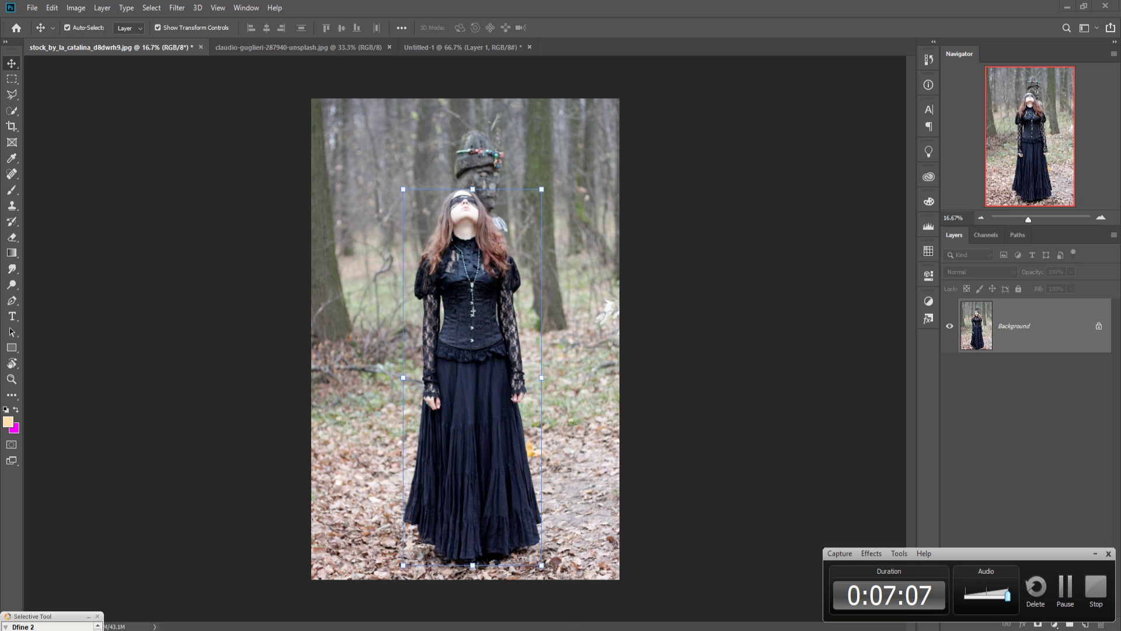
Step: Copy the selected woman from her photo into the Untitled-1 forest composite as a new layer, and minimise the photo's window
key(F9)
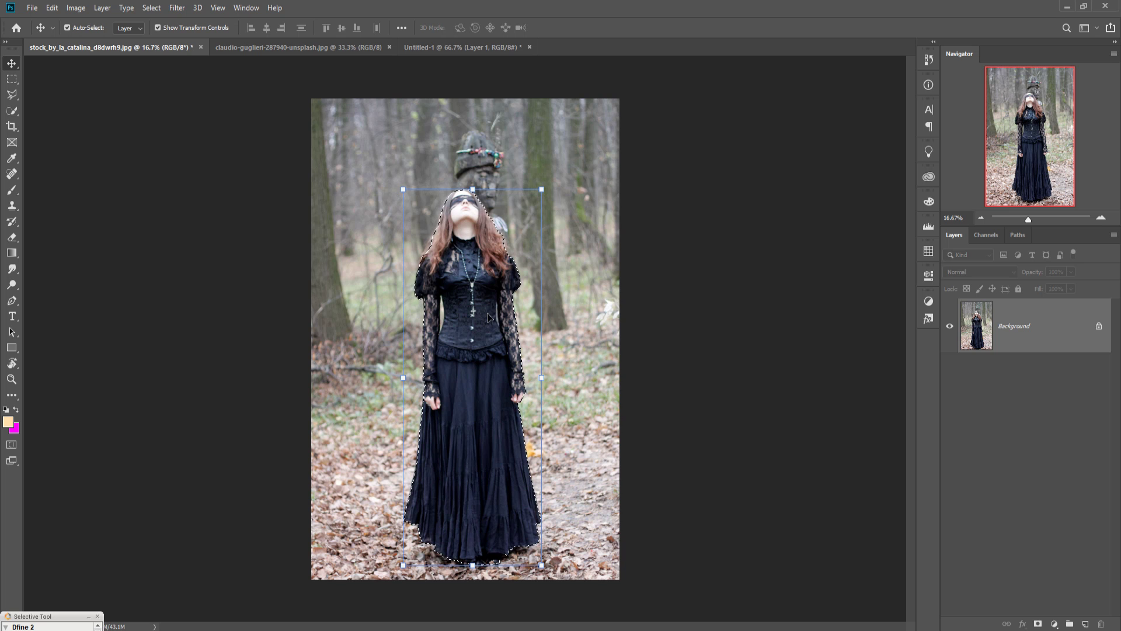
drag(118, 47, 590, 103)
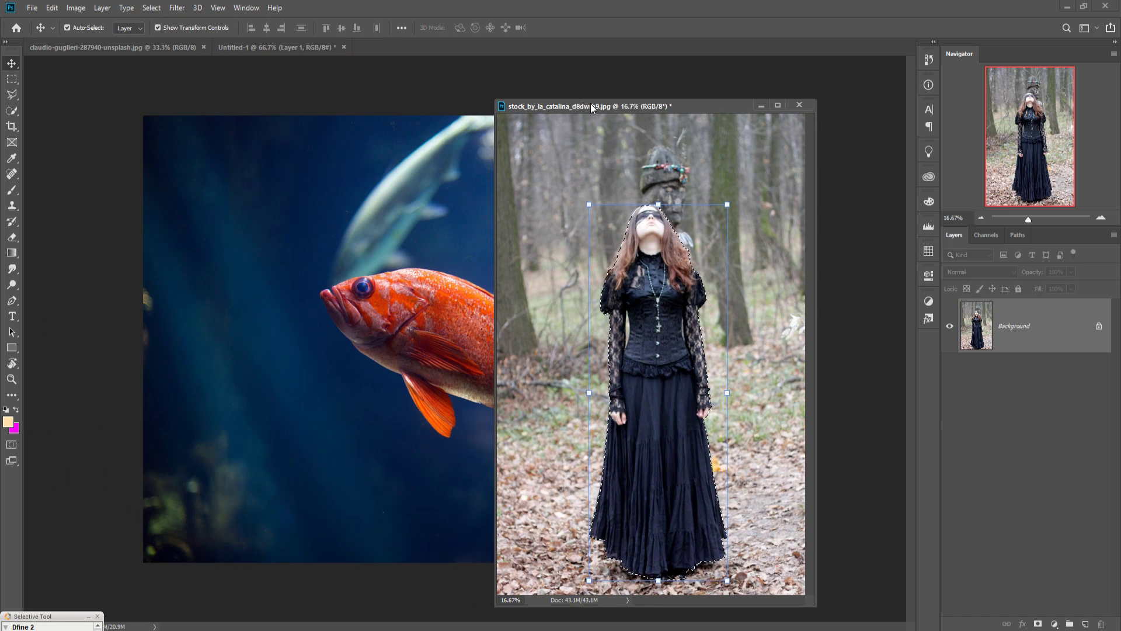
click(265, 49)
click(654, 304)
drag(664, 317, 433, 296)
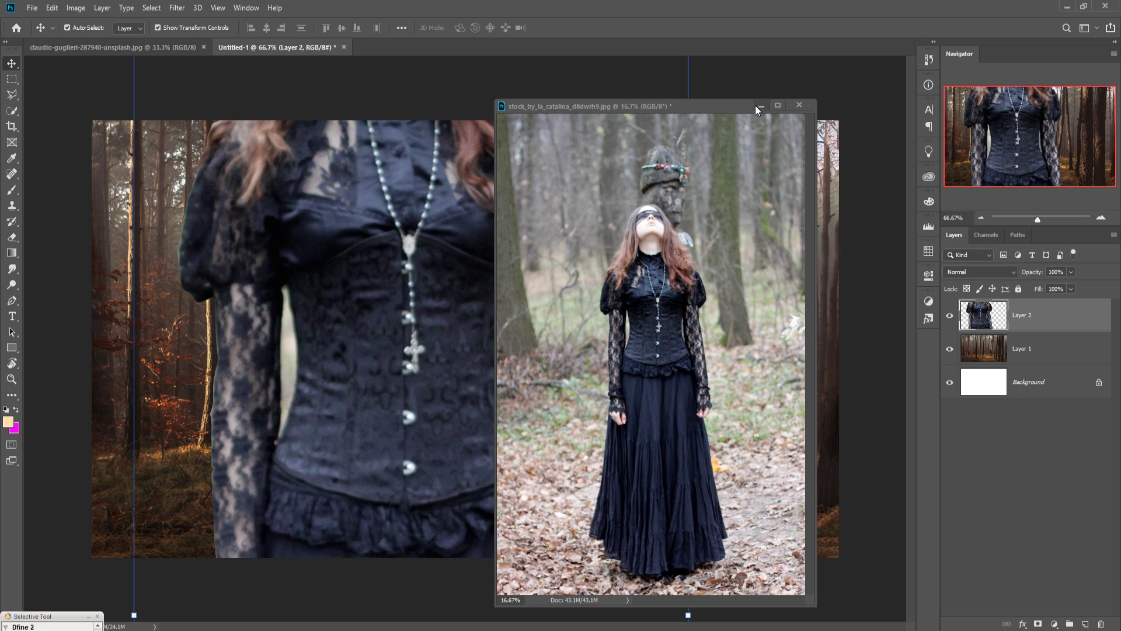
click(760, 106)
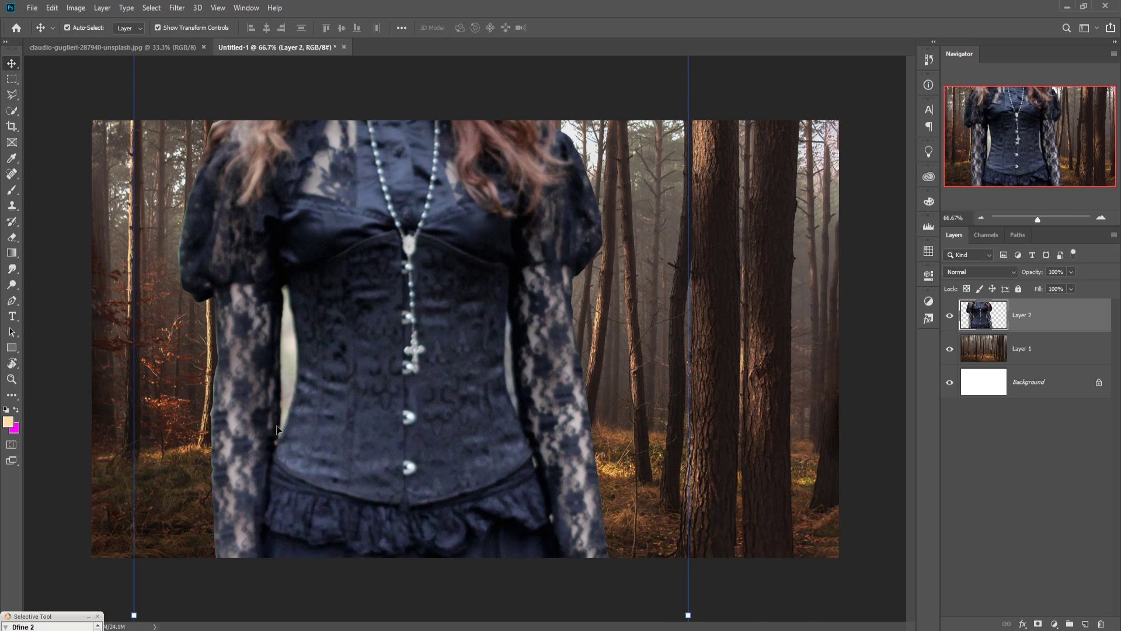
Step: Outline the leftover background between the woman's waist and the arm on the image's left with the Lasso tool, delete it and deselect
click(11, 94)
click(70, 97)
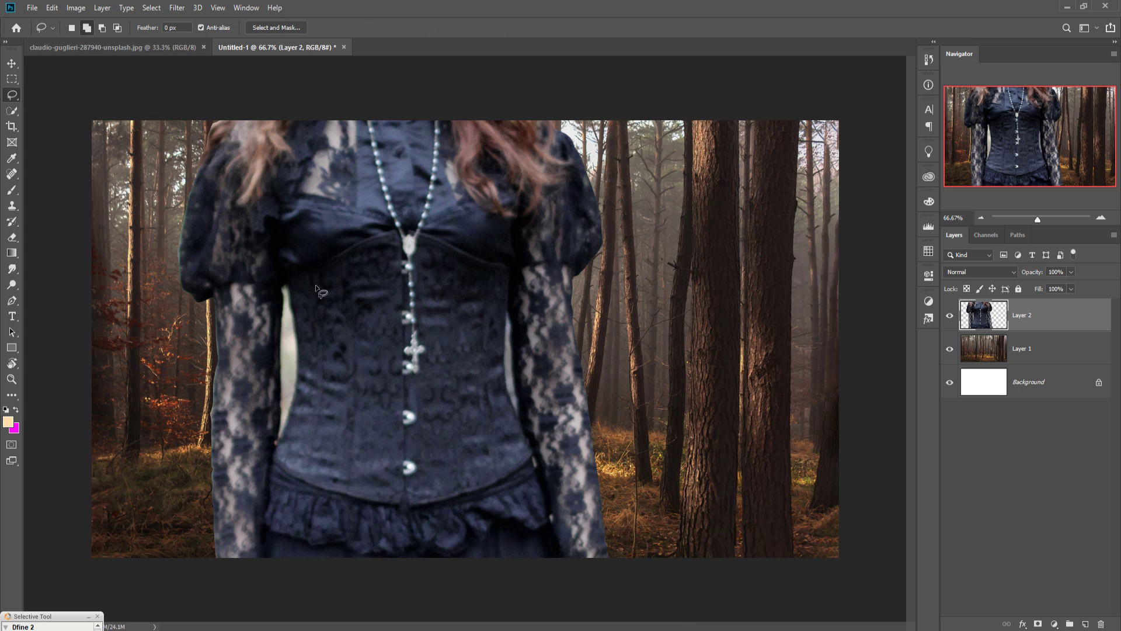
mouse_move(284, 288)
mouse_down()
mouse_move(276, 444)
mouse_move(299, 370)
mouse_move(286, 291)
mouse_up()
key(Delete)
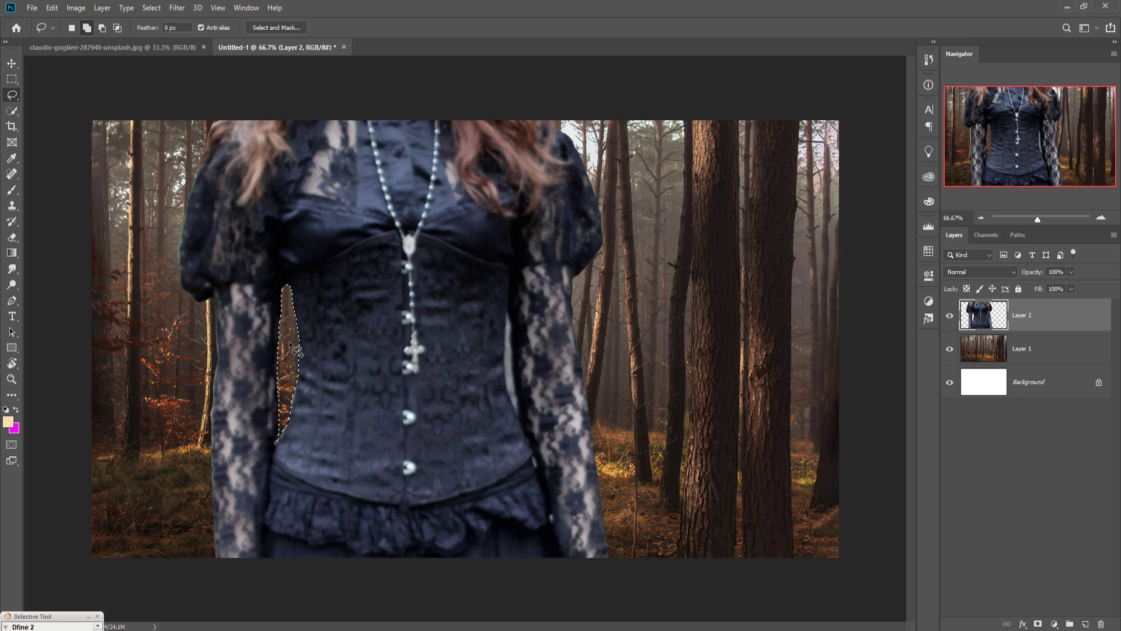
click(152, 8)
click(163, 33)
Step: Outline and delete the leftover background between the woman's waist and her other arm, then clear the selection
mouse_move(506, 311)
mouse_down()
mouse_move(503, 385)
mouse_move(518, 419)
mouse_move(506, 312)
mouse_up()
key(Delete)
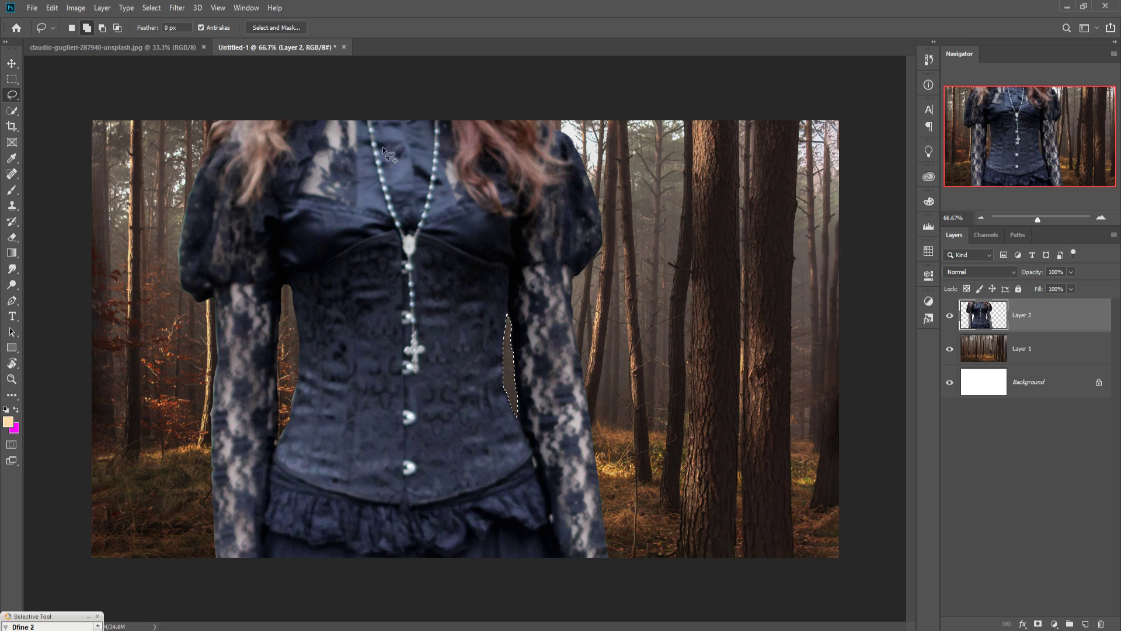
click(152, 9)
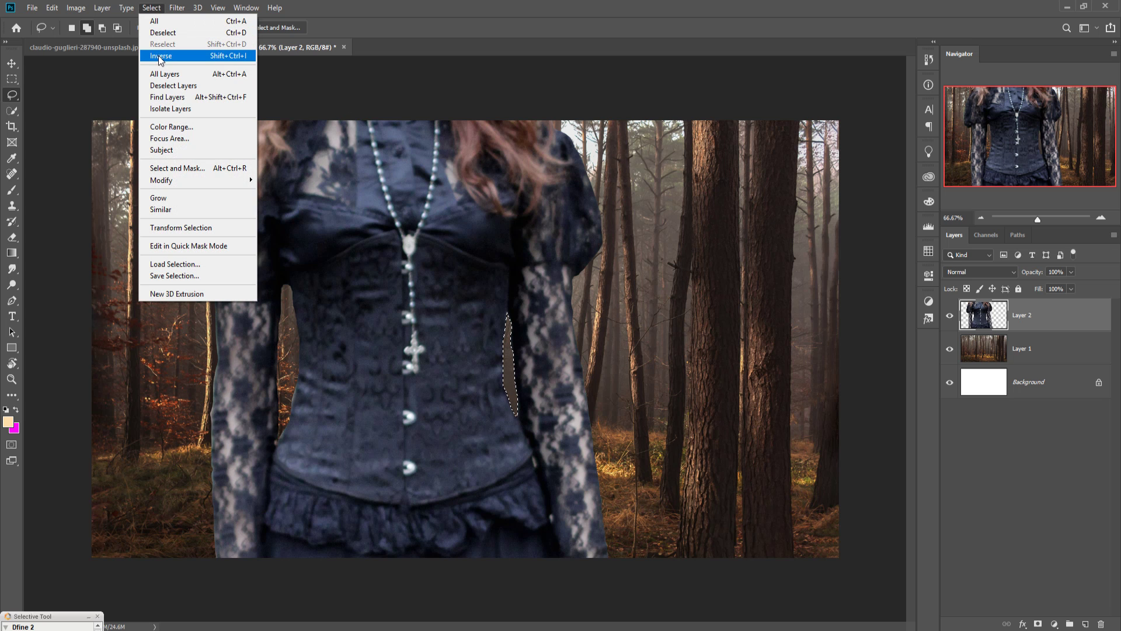
click(162, 34)
Step: Scale the woman down proportionally to about 15.34% and stand her on the forest floor, slightly left of the canvas centre
key(v)
drag(452, 56, 459, 273)
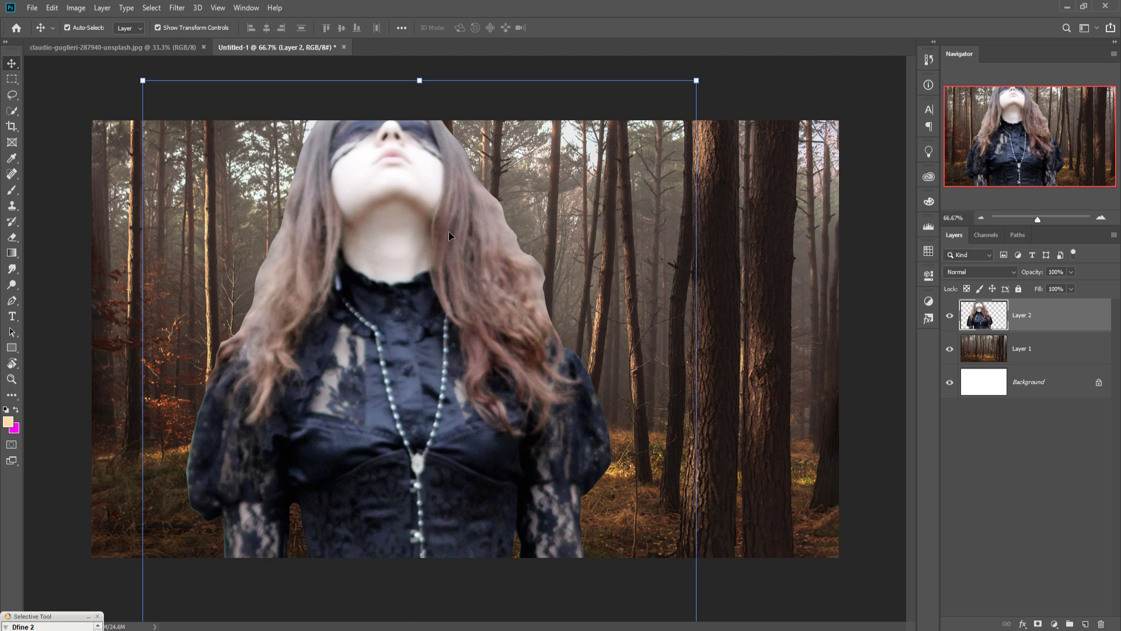
drag(430, 159, 430, 193)
drag(703, 121, 552, 168)
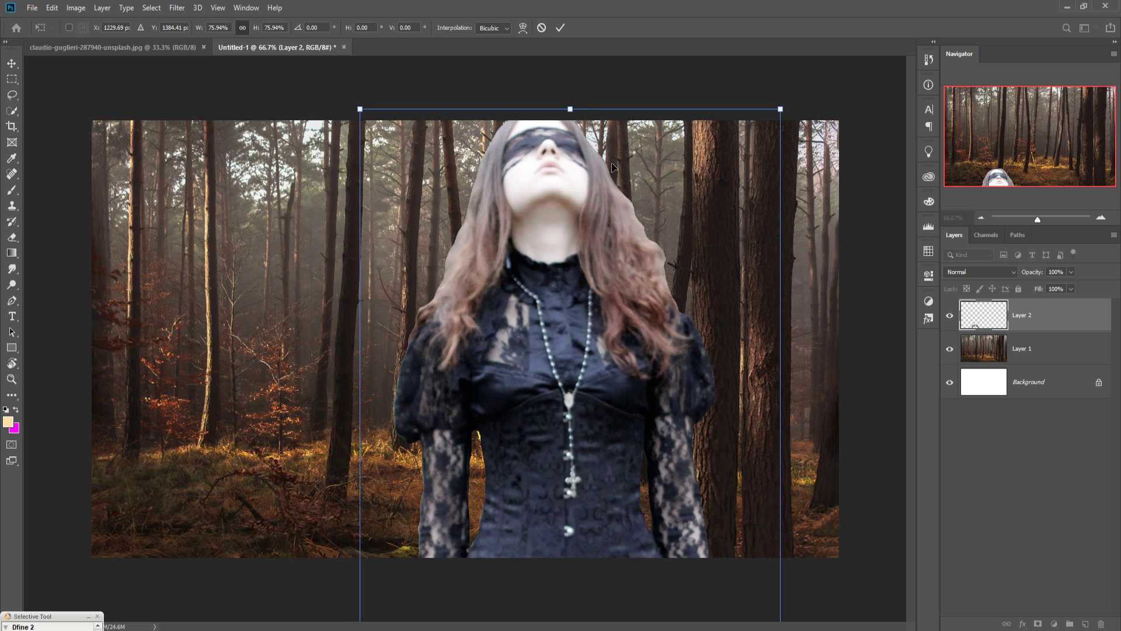
drag(785, 118, 648, 497)
drag(505, 518, 511, 156)
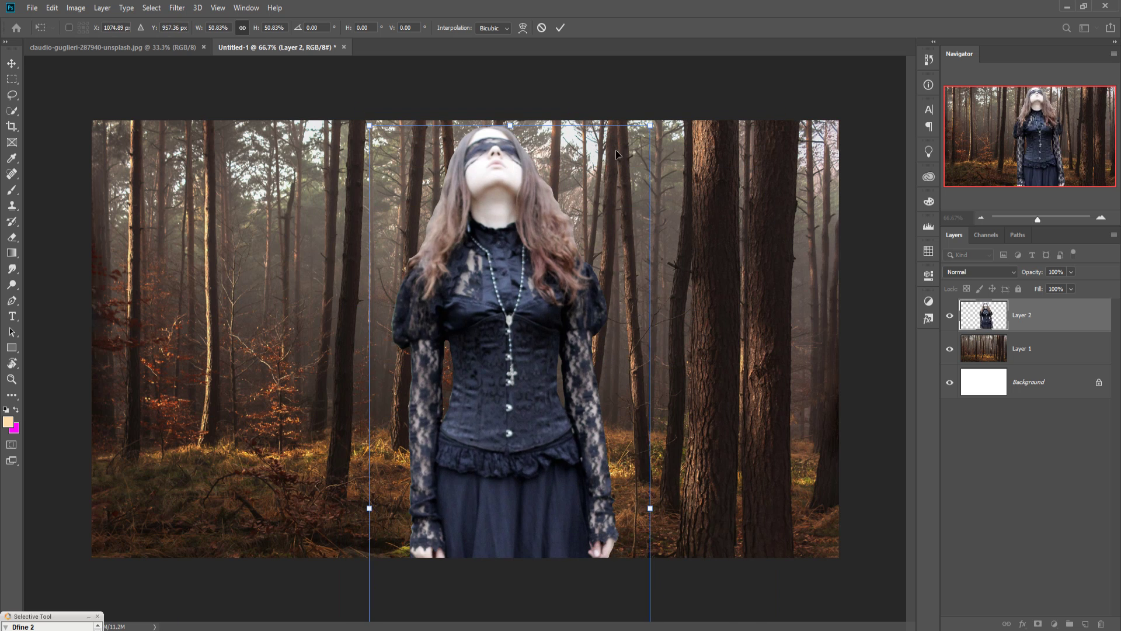
drag(655, 133, 524, 467)
drag(451, 484, 475, 210)
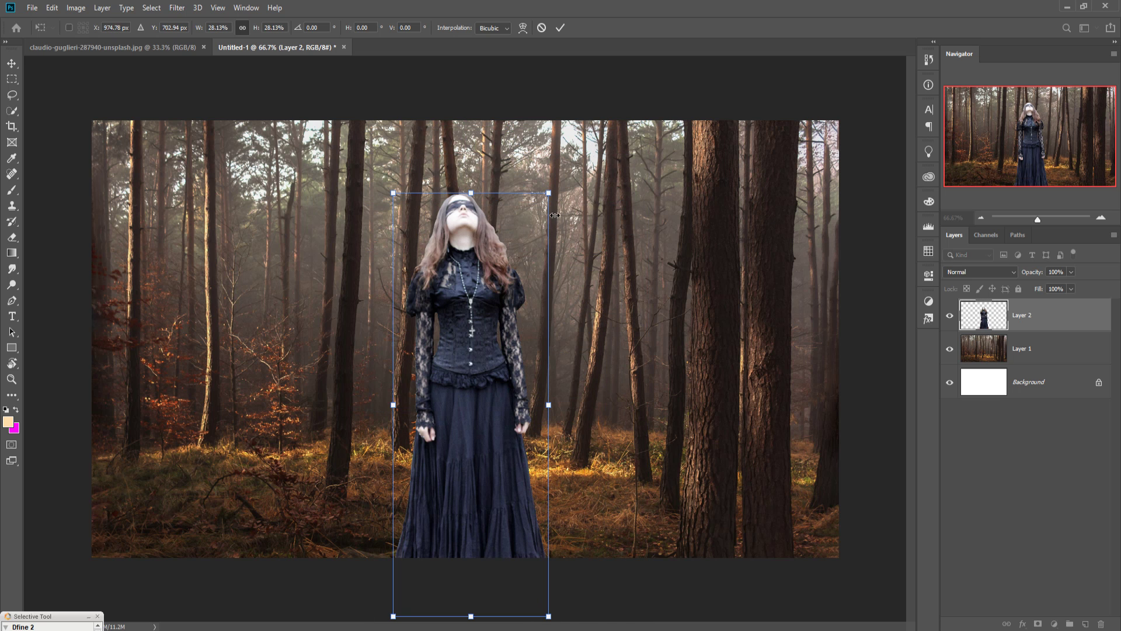
drag(553, 200, 494, 348)
drag(444, 414, 478, 328)
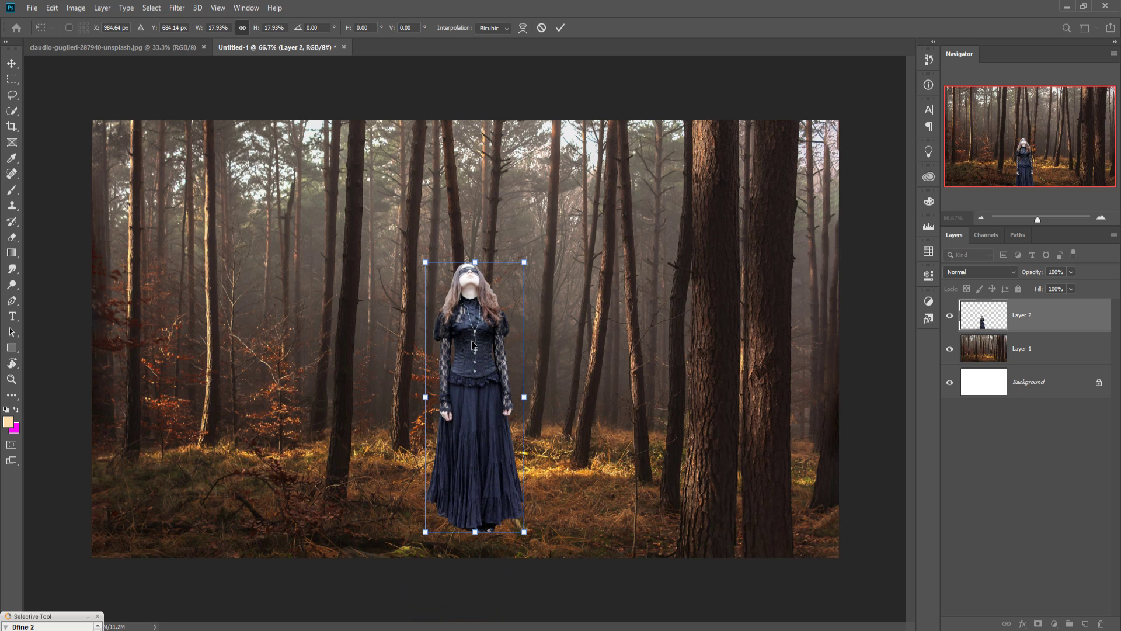
drag(532, 269, 519, 310)
drag(473, 525, 453, 521)
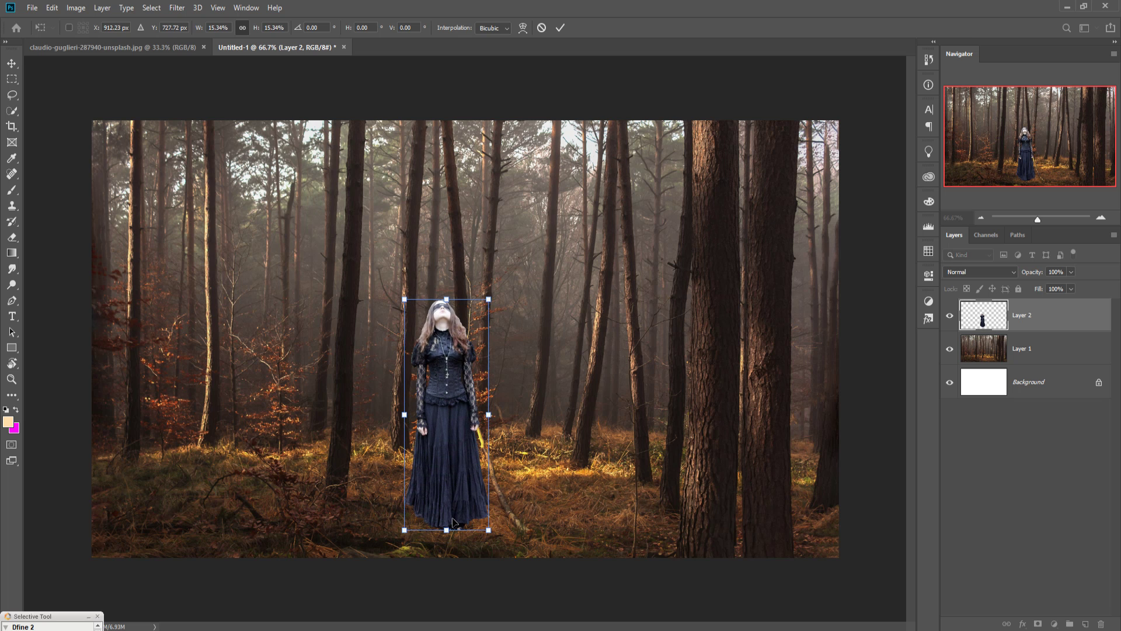
click(560, 28)
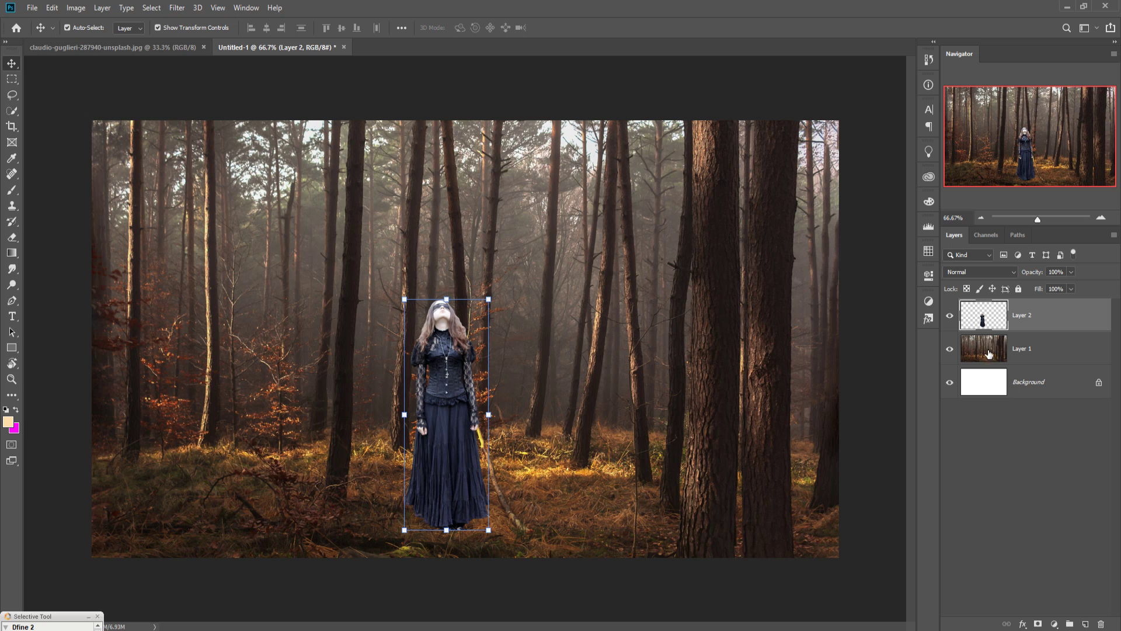
Step: Clip a Color Balance adjustment to the forest layer, setting the midtones to Cyan-Red -16 and Yellow-Blue +47
click(1022, 354)
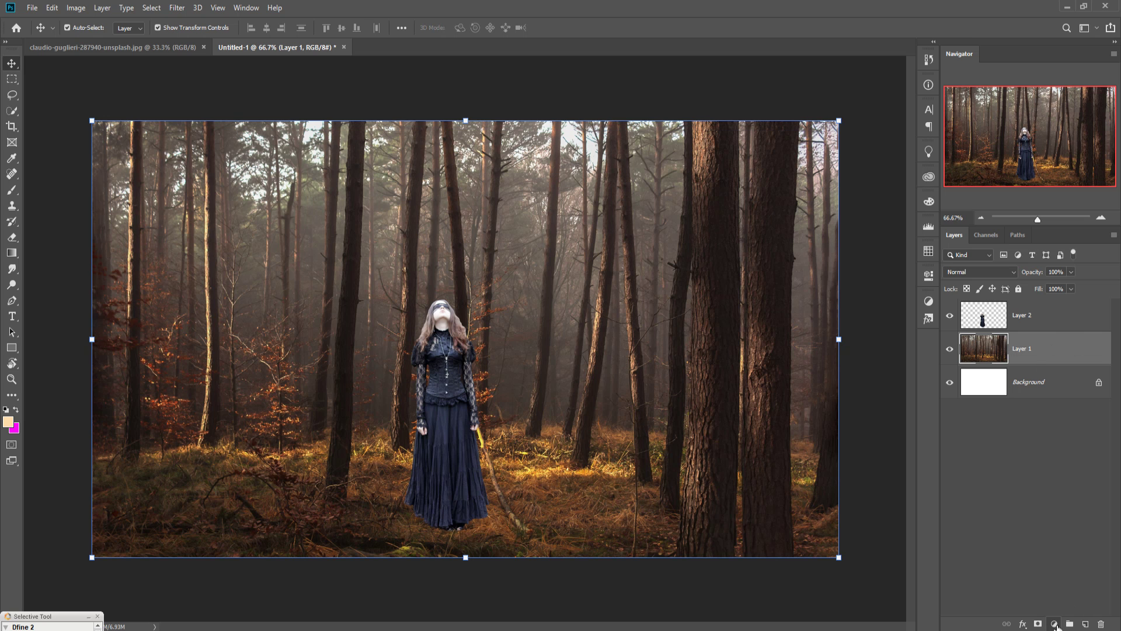
click(1054, 624)
click(1058, 517)
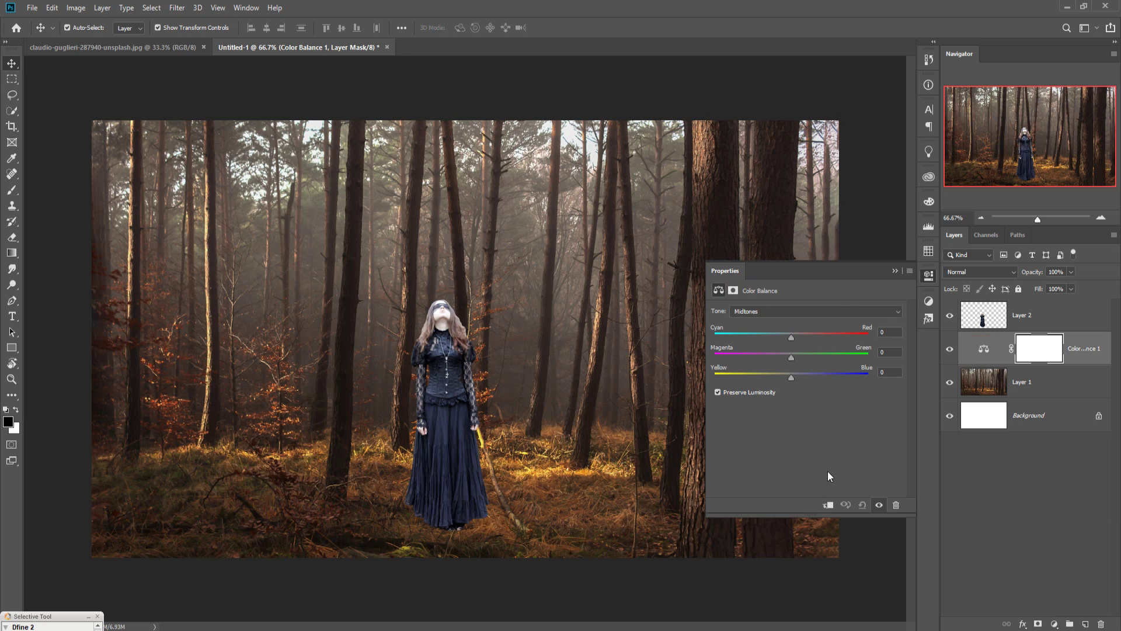
click(829, 505)
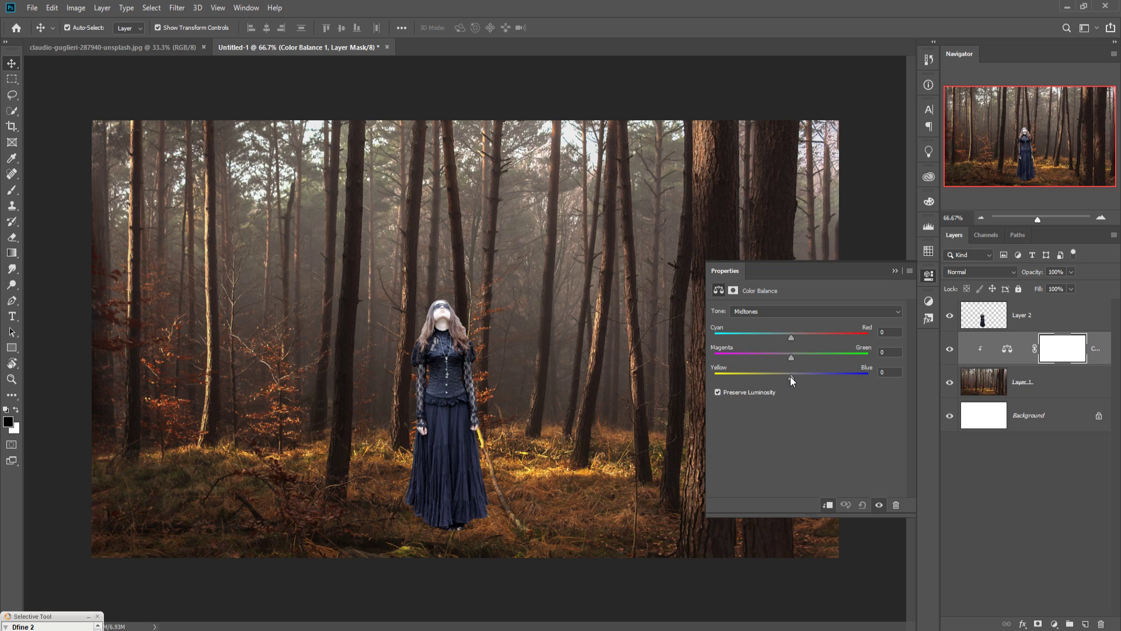
drag(790, 377, 820, 382)
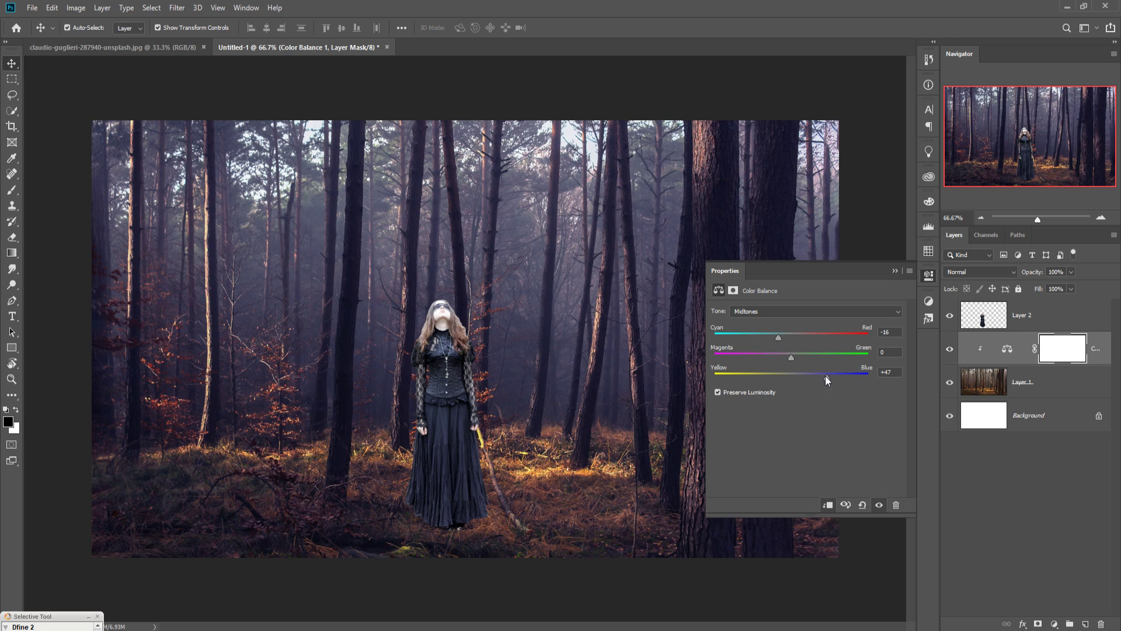
click(894, 271)
Step: Clip a Color Balance adjustment to the woman's layer and shift its midtones toward blue
click(1037, 324)
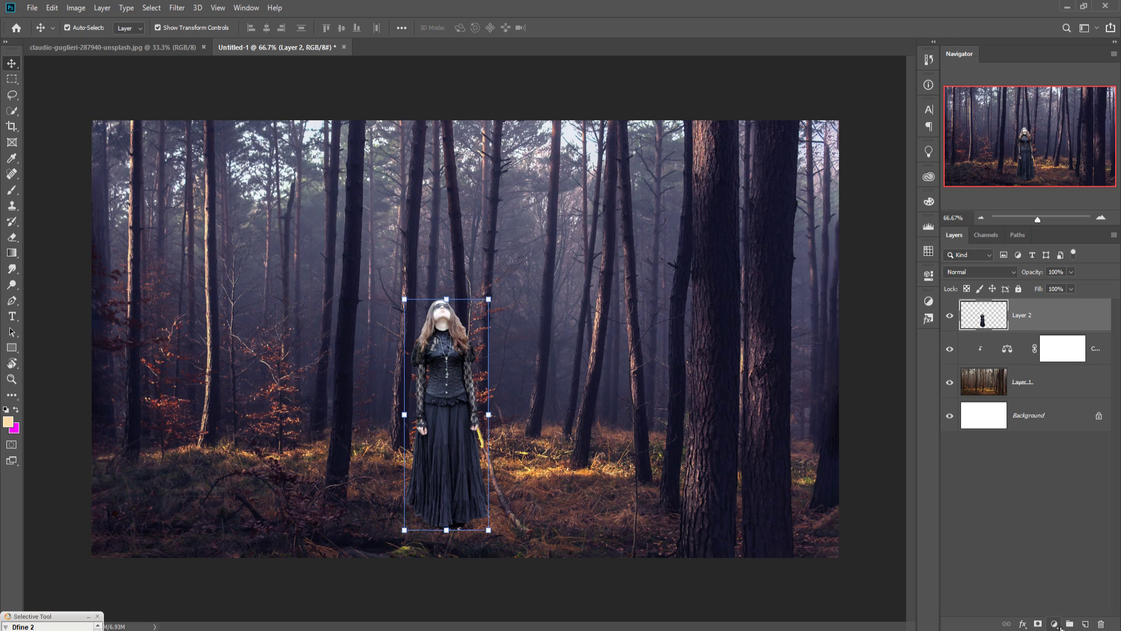
click(1055, 623)
click(1035, 516)
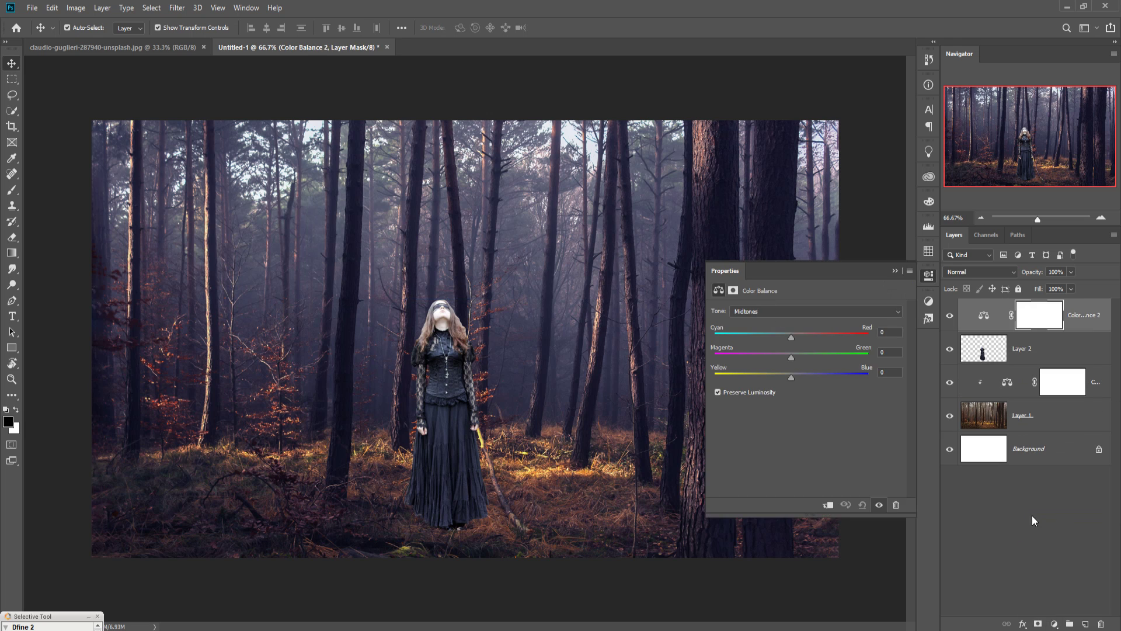
click(829, 506)
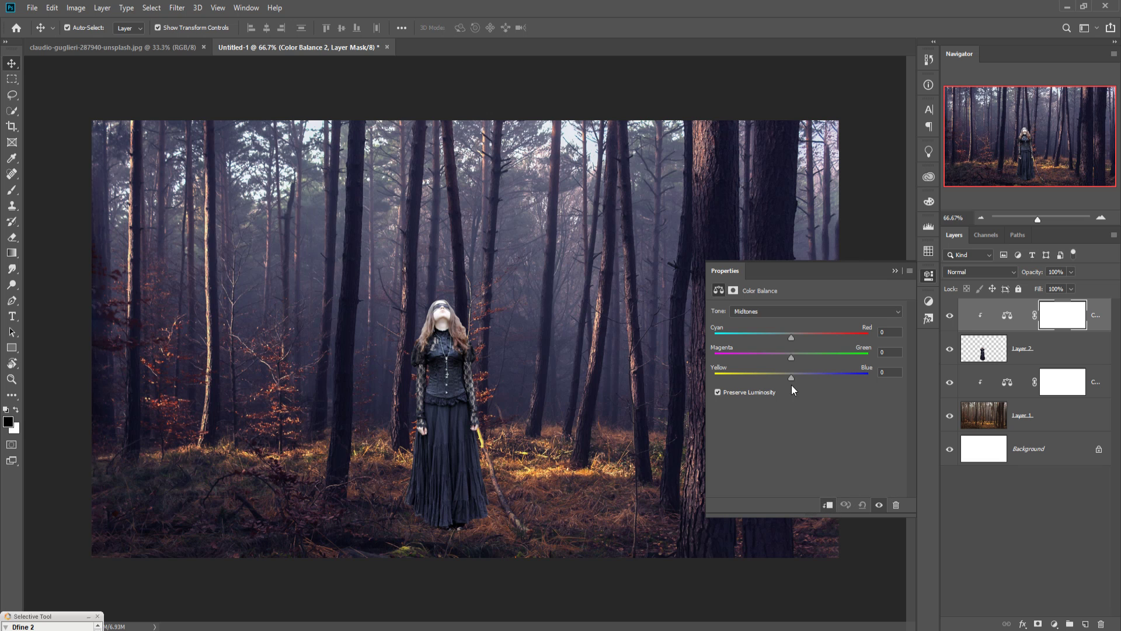
drag(790, 377, 792, 377)
drag(814, 377, 811, 379)
click(895, 270)
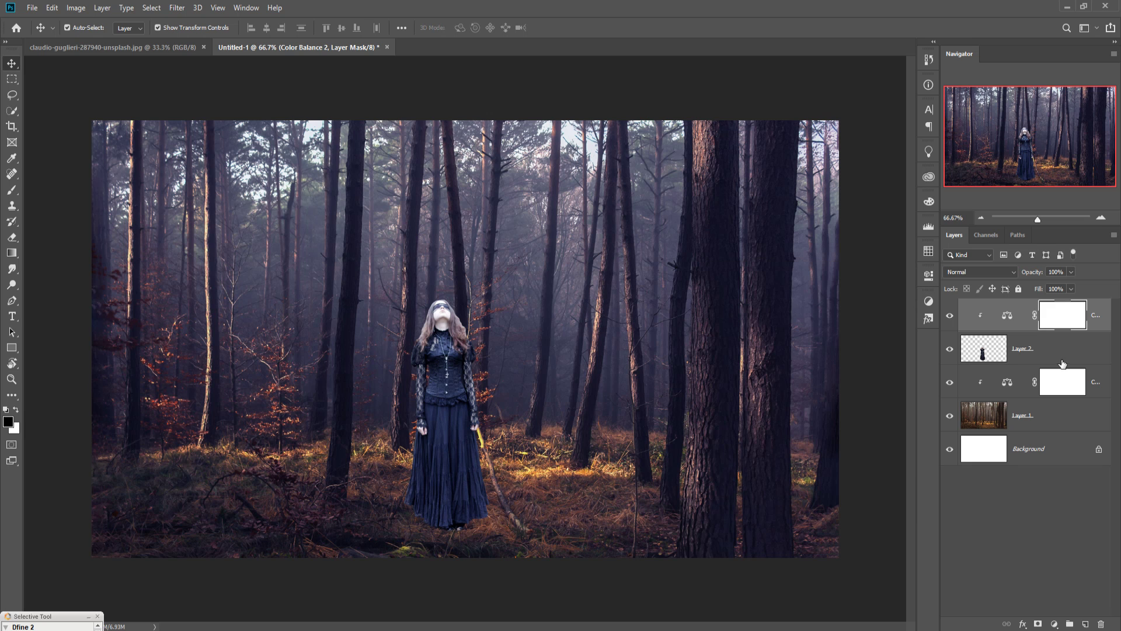
Step: Add a clipped layer directly above the woman, filled with gray at 100% opacity and blended in Overlay mode
click(1063, 349)
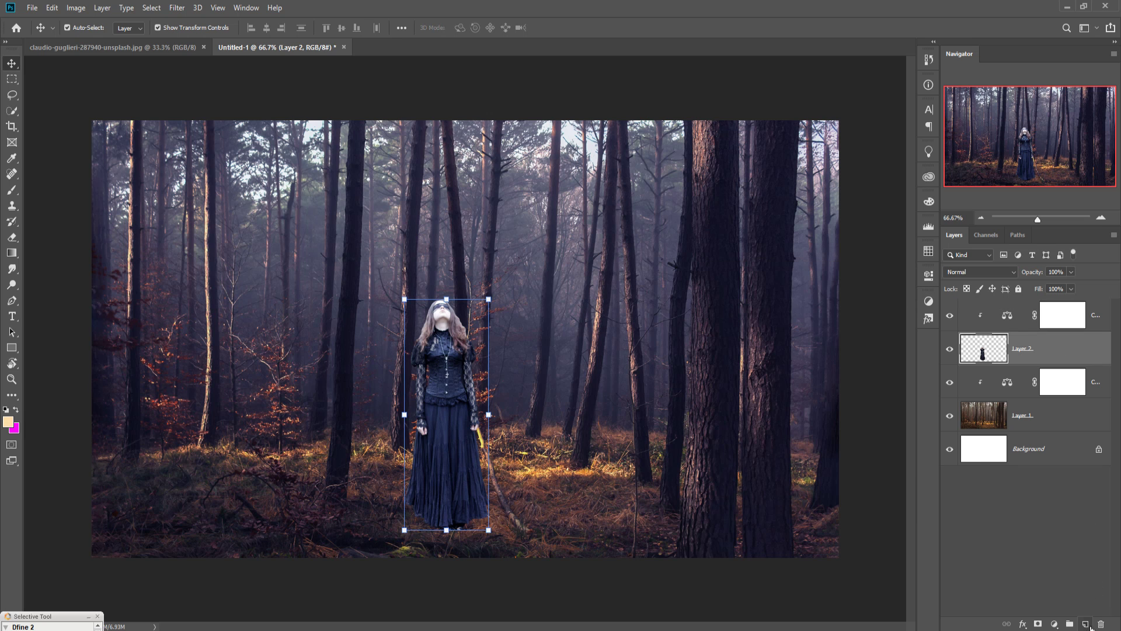
click(1086, 623)
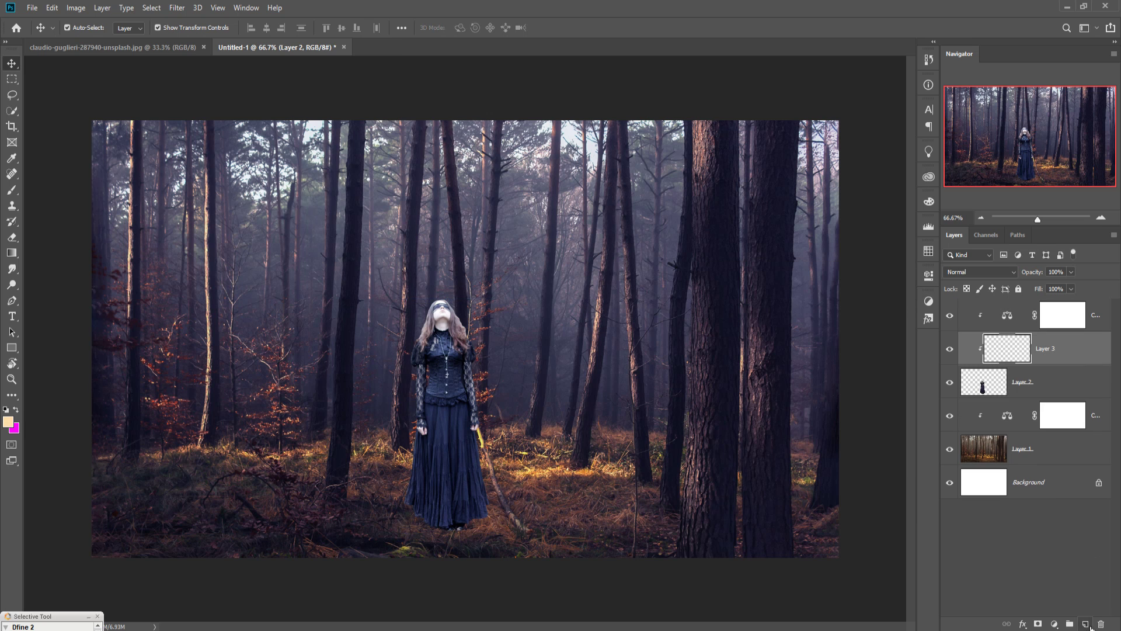
click(53, 8)
click(56, 202)
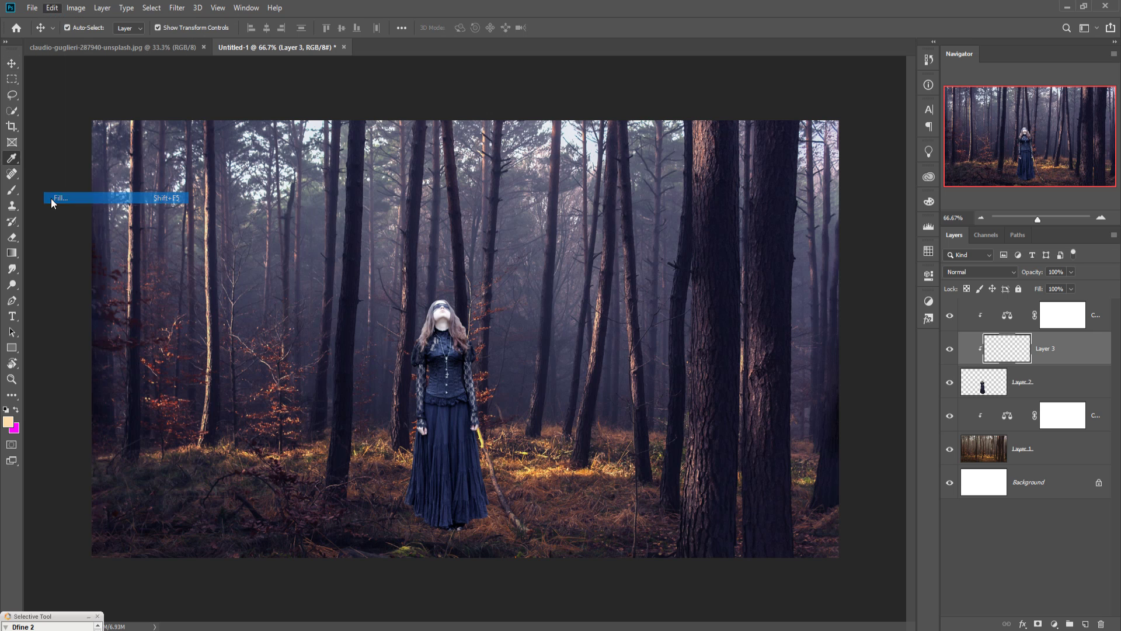
click(559, 170)
click(554, 272)
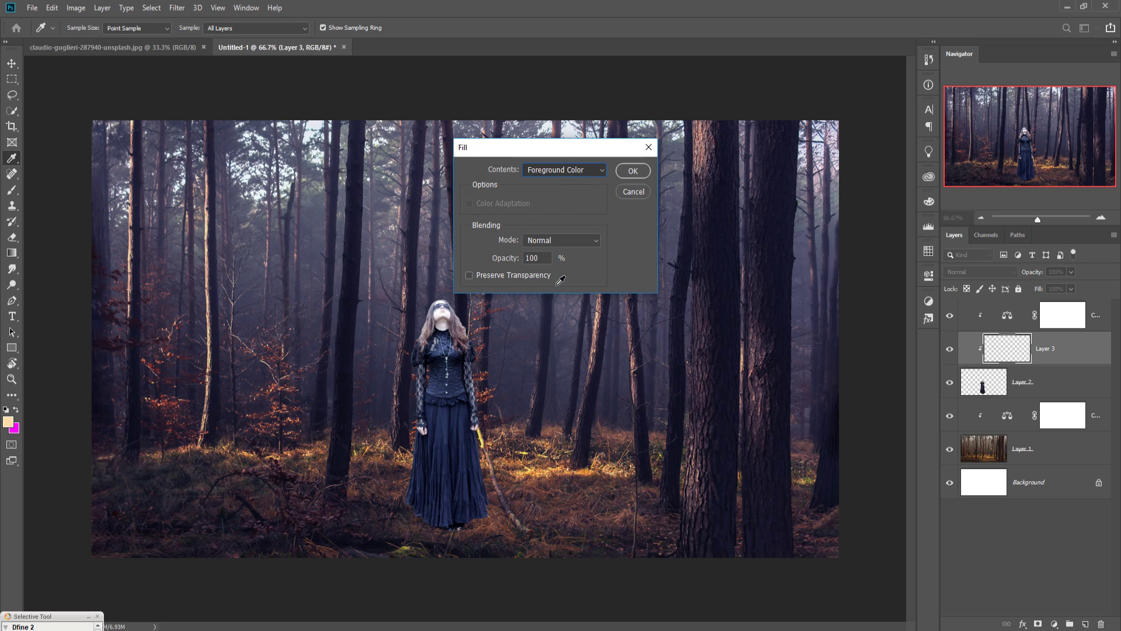
click(629, 171)
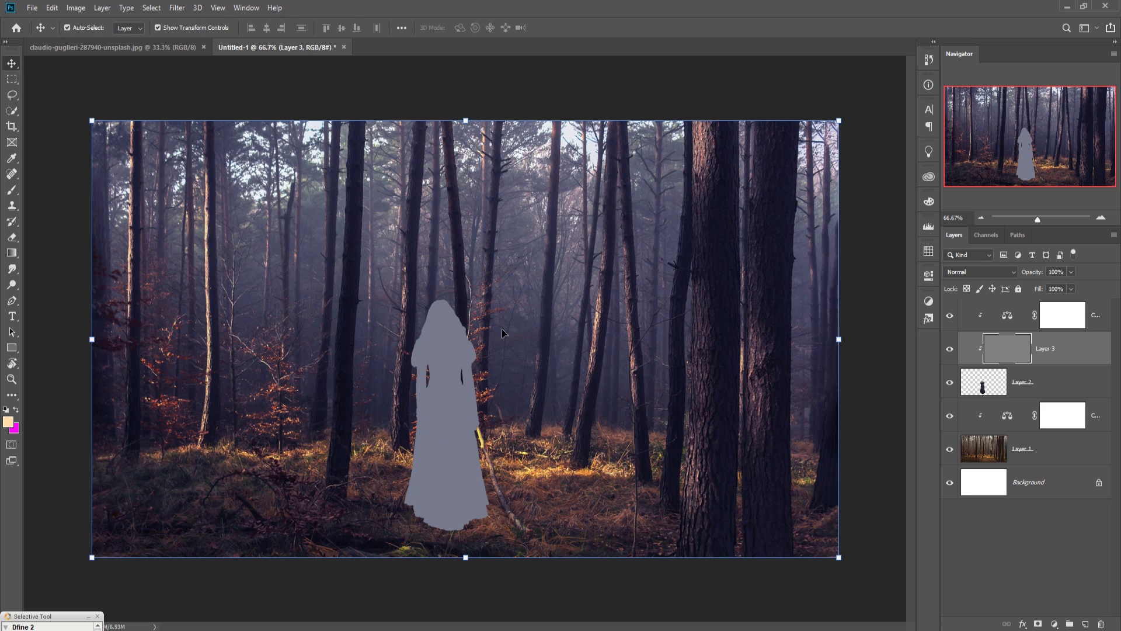
click(980, 272)
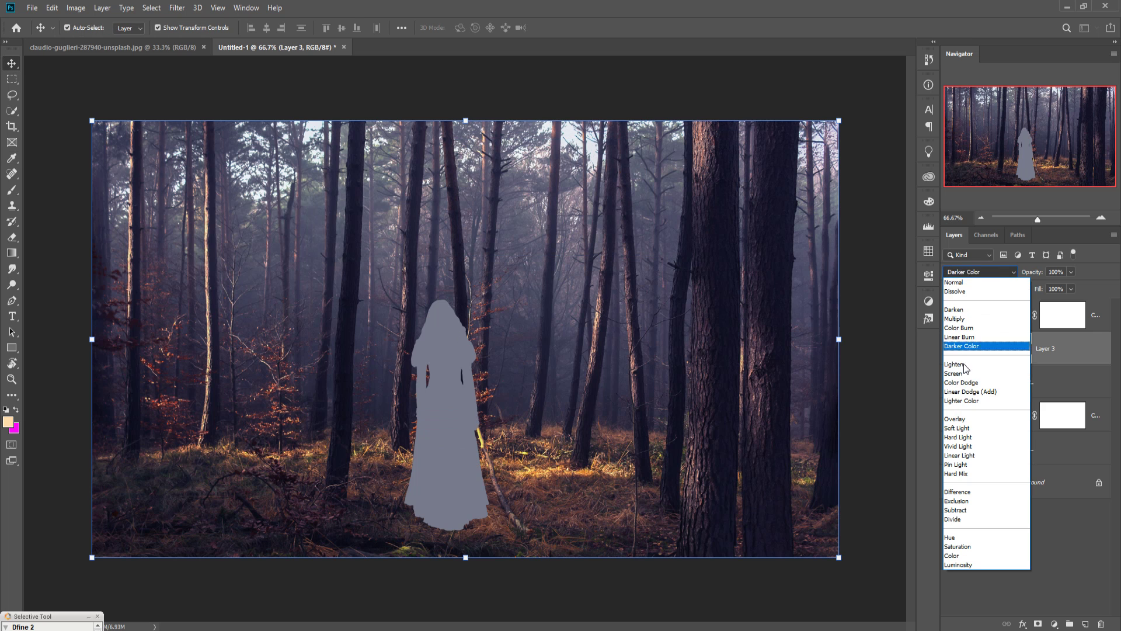
click(959, 419)
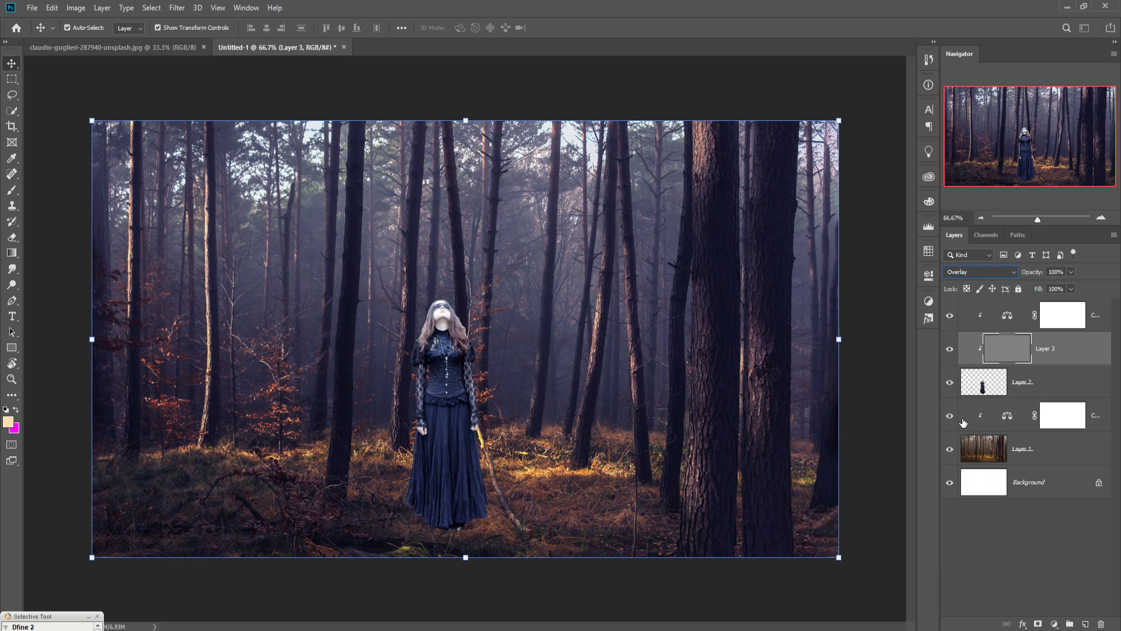
Step: Burn along the edge of the woman's hair on the gray layer with a reduced brush size, Midtones range and 12% exposure
click(12, 284)
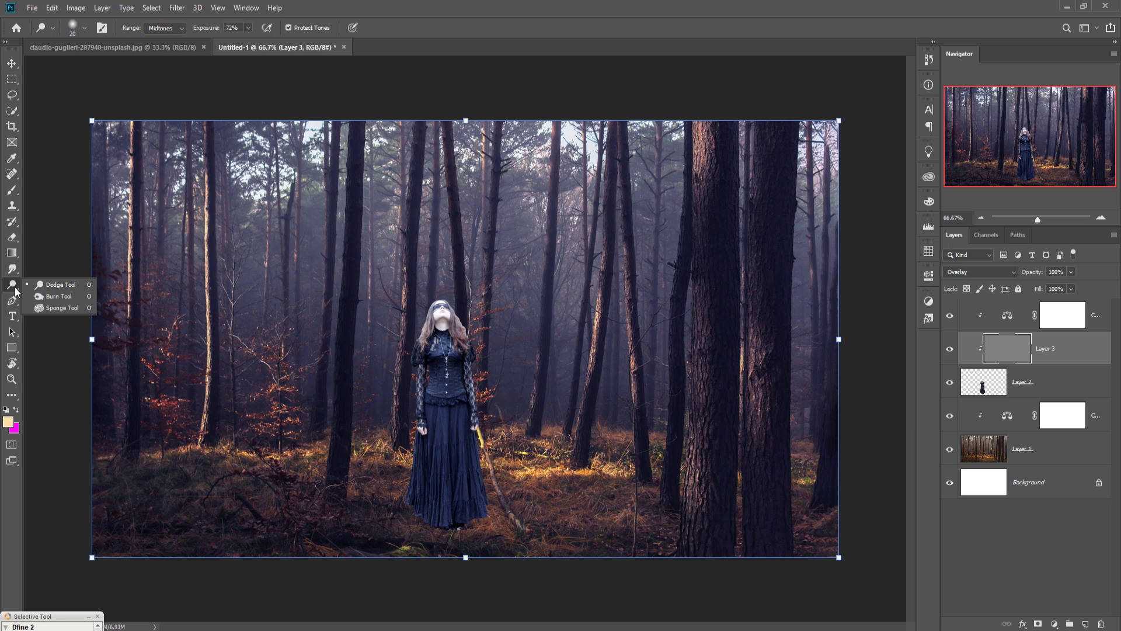
click(56, 296)
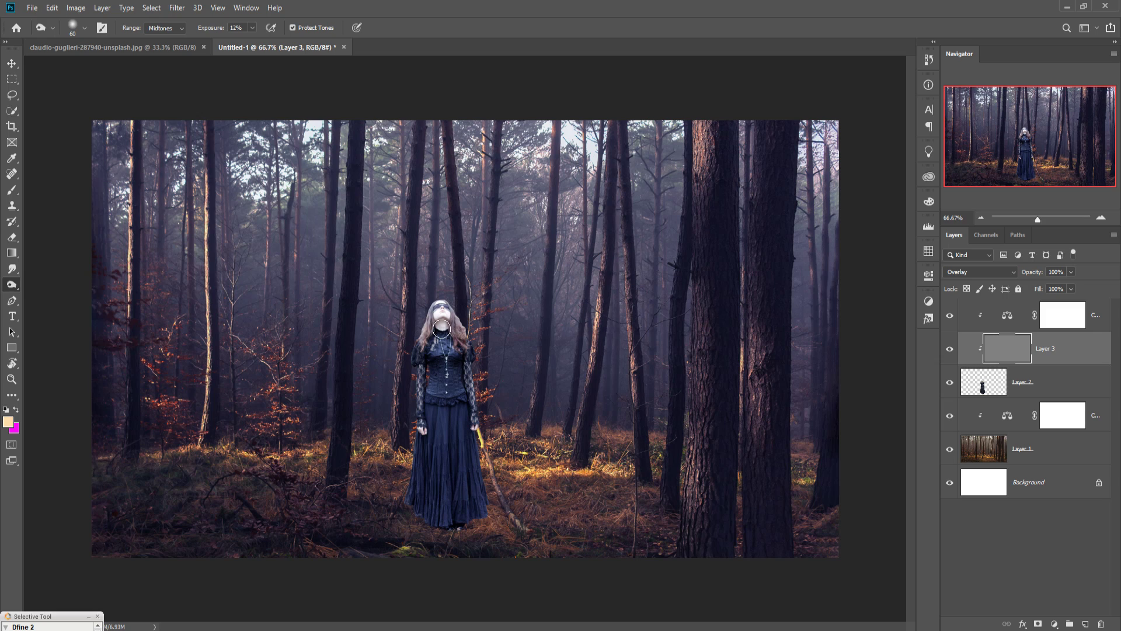
key(ctrl+minus)
key(ctrl+minus)
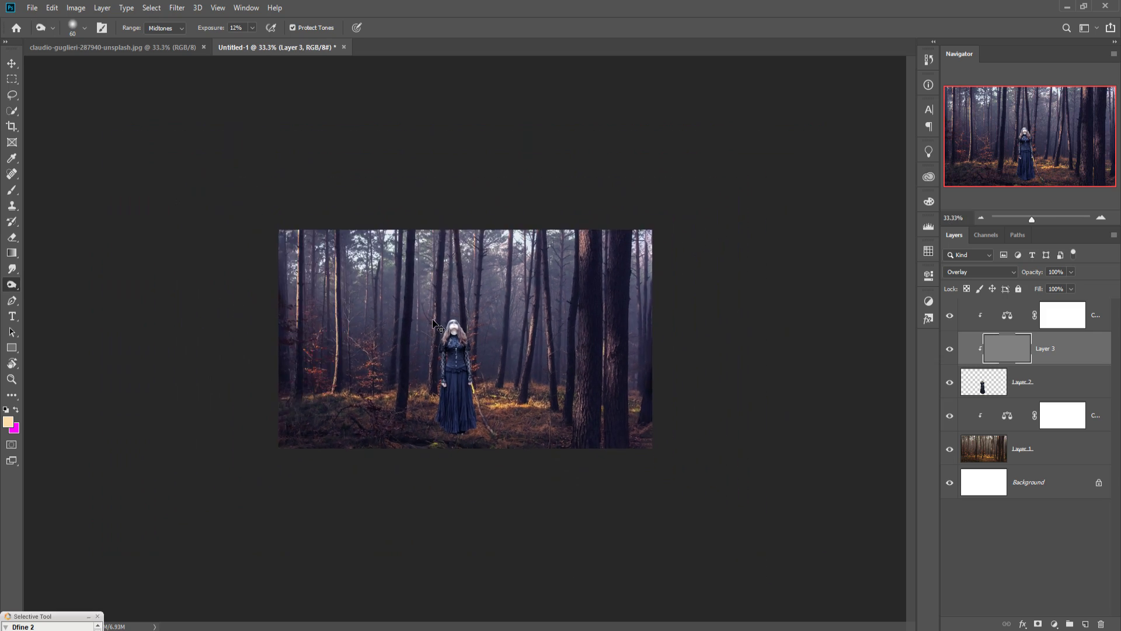
scroll(436, 325, up, 5)
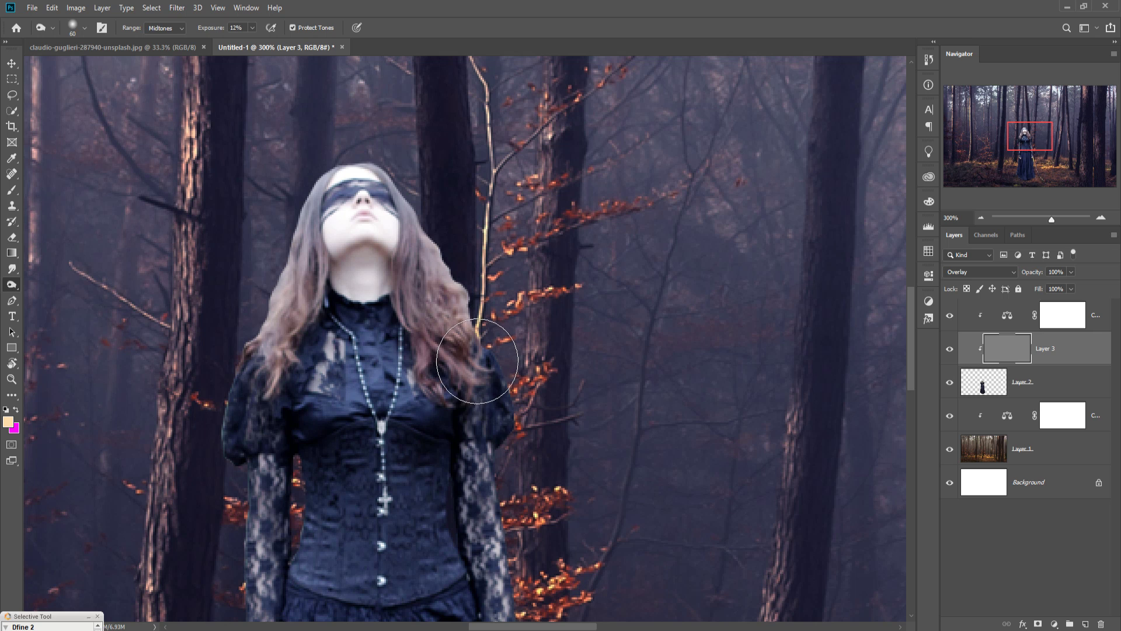
key(bracketleft)
key(bracketleft)
key(bracketleft)
drag(444, 199, 451, 195)
Step: Smudge the outer edges of the hair on the woman's layer into fine strands with a size 2 brush at 75% strength
click(13, 268)
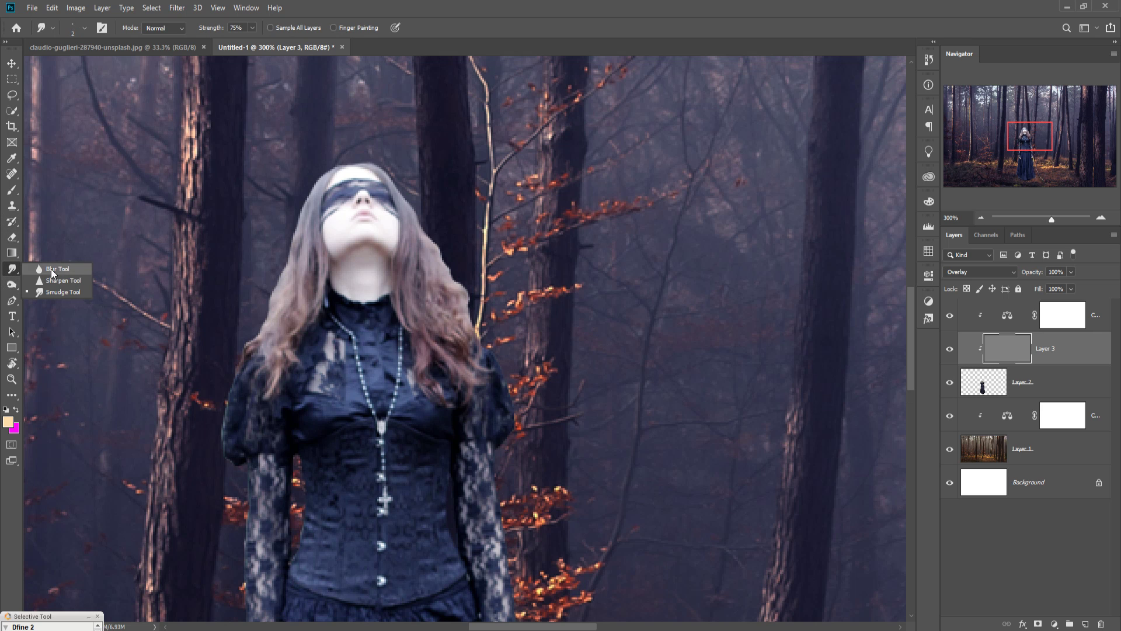
click(47, 290)
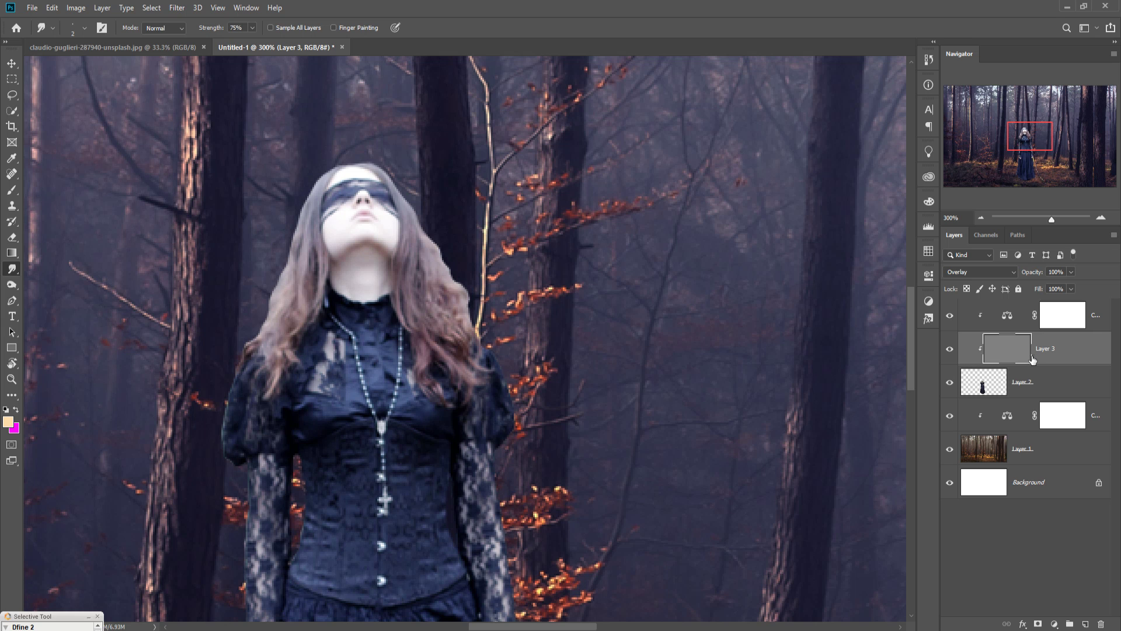
click(983, 388)
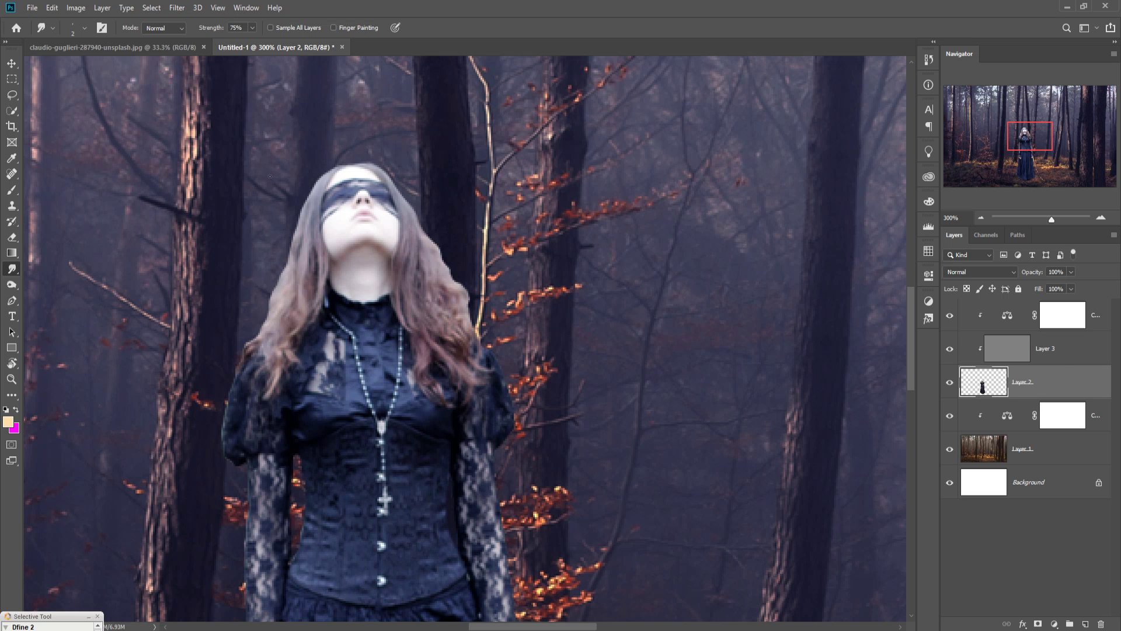
drag(318, 195, 286, 247)
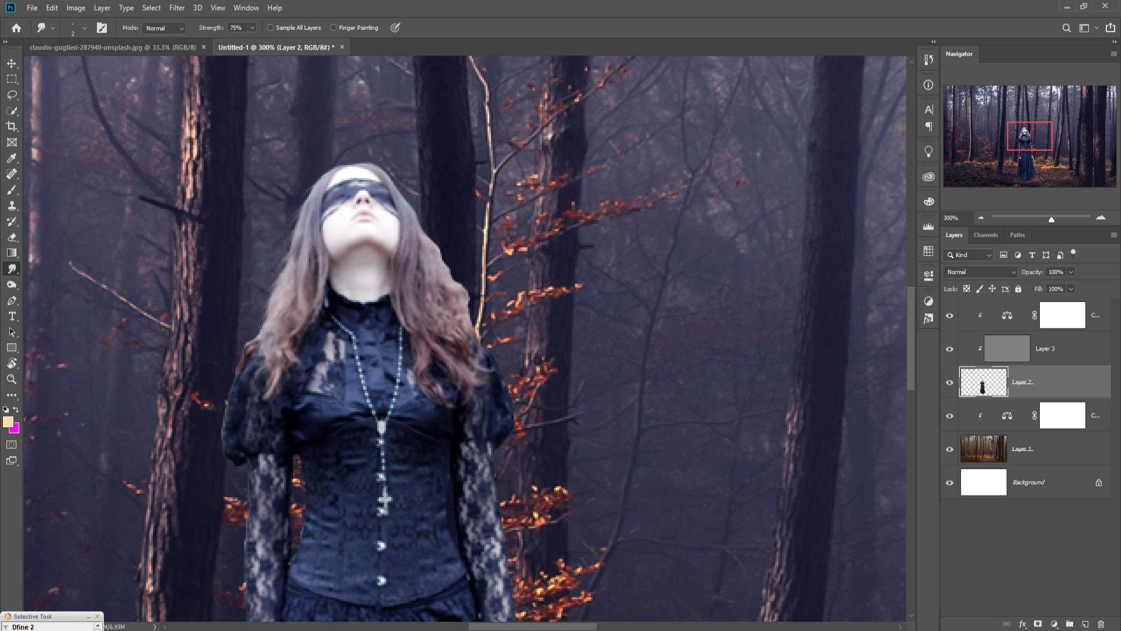
drag(251, 343, 237, 340)
drag(445, 258, 462, 302)
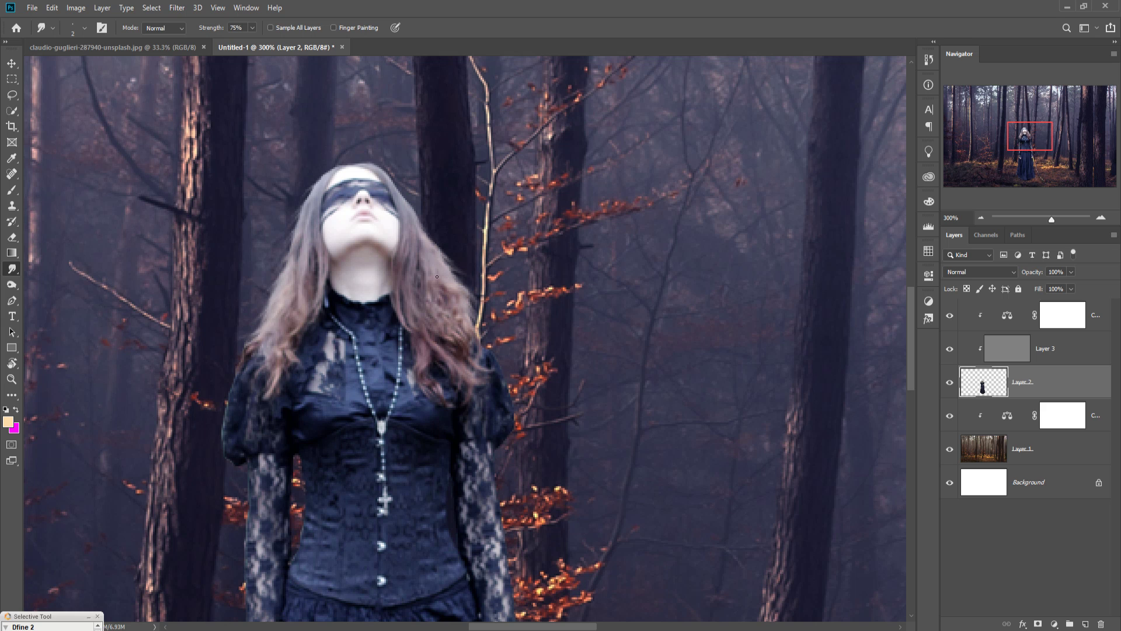
drag(392, 179, 414, 232)
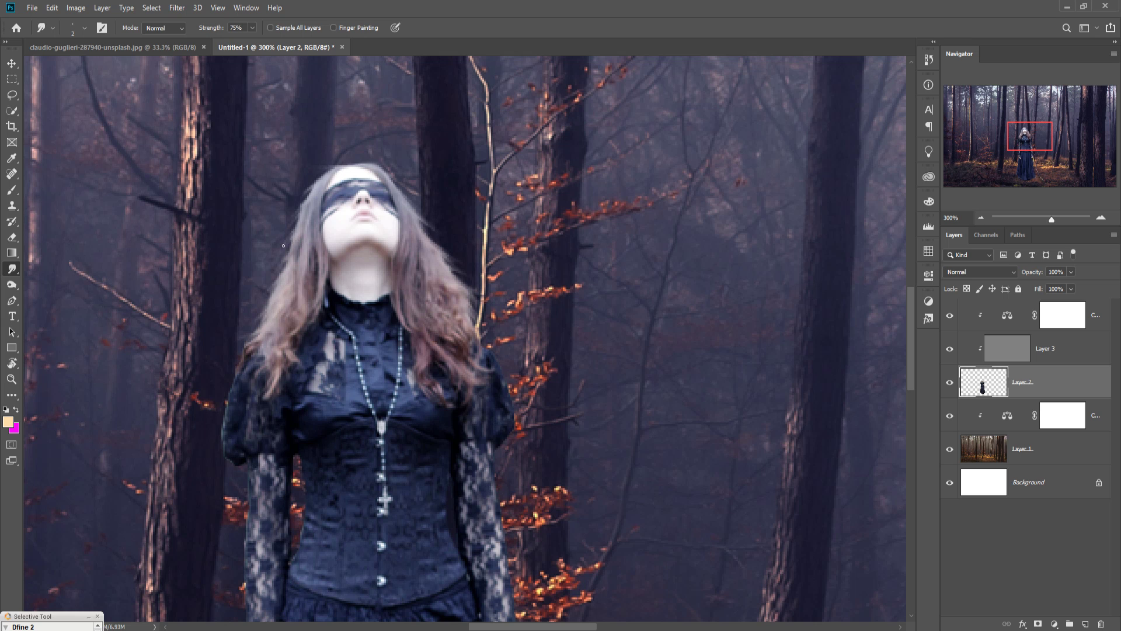
Step: Burn the hair around the face on the gray Overlay layer with a size 30 brush, Midtones range and 12% exposure
click(12, 62)
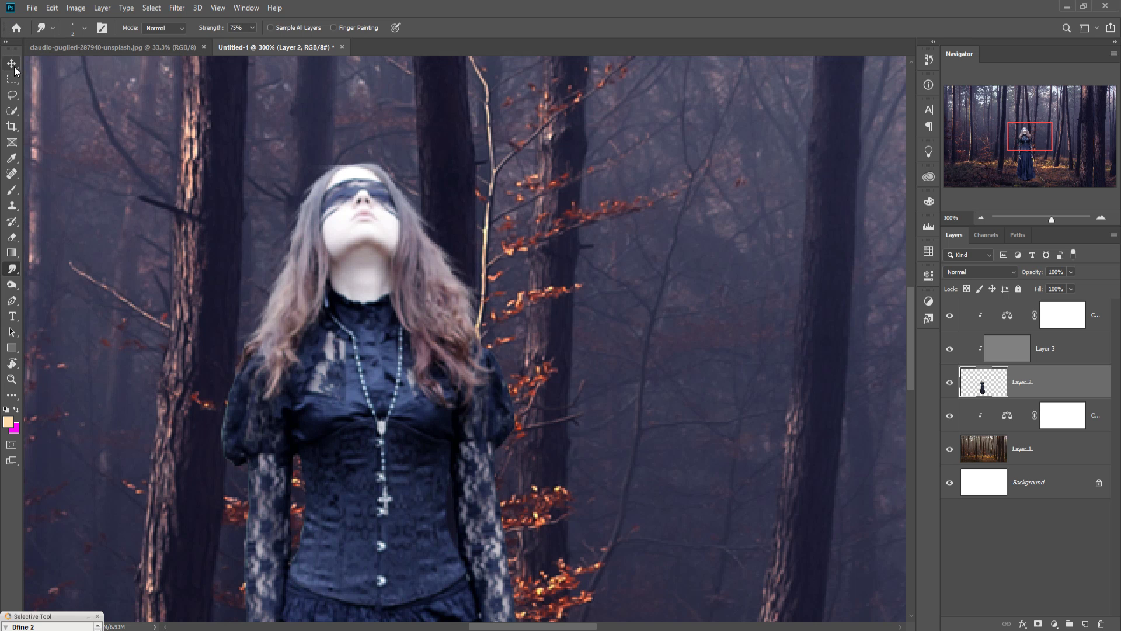
click(1008, 354)
click(12, 285)
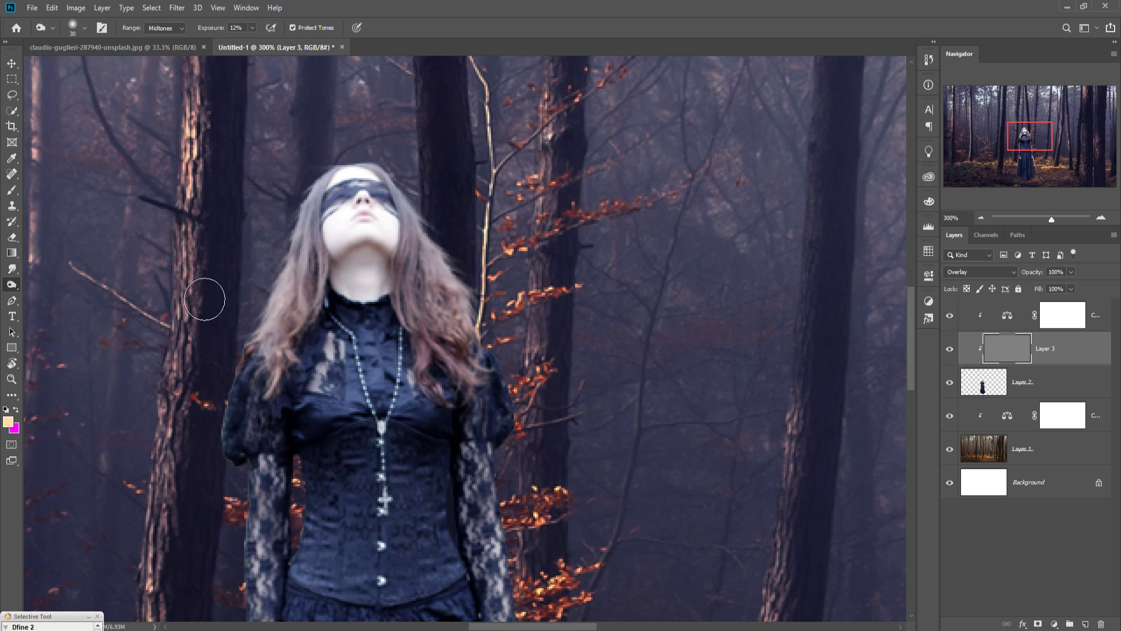
mouse_move(339, 183)
mouse_down()
mouse_move(295, 276)
mouse_move(351, 182)
mouse_move(328, 257)
mouse_move(297, 301)
mouse_move(344, 282)
mouse_move(382, 181)
mouse_move(372, 185)
mouse_move(398, 196)
mouse_move(378, 176)
mouse_move(444, 231)
mouse_move(442, 249)
mouse_move(419, 230)
mouse_move(465, 390)
mouse_move(495, 307)
mouse_move(484, 288)
mouse_move(475, 298)
mouse_move(429, 261)
mouse_move(403, 283)
mouse_move(386, 255)
mouse_move(352, 287)
mouse_move(361, 312)
mouse_move(380, 201)
mouse_move(414, 244)
mouse_move(381, 195)
mouse_move(339, 240)
mouse_move(402, 232)
mouse_up()
Step: Apply the Camera Raw Filter to the woman's layer with Highlights at -43 and Whites at -28
click(8, 65)
click(1007, 390)
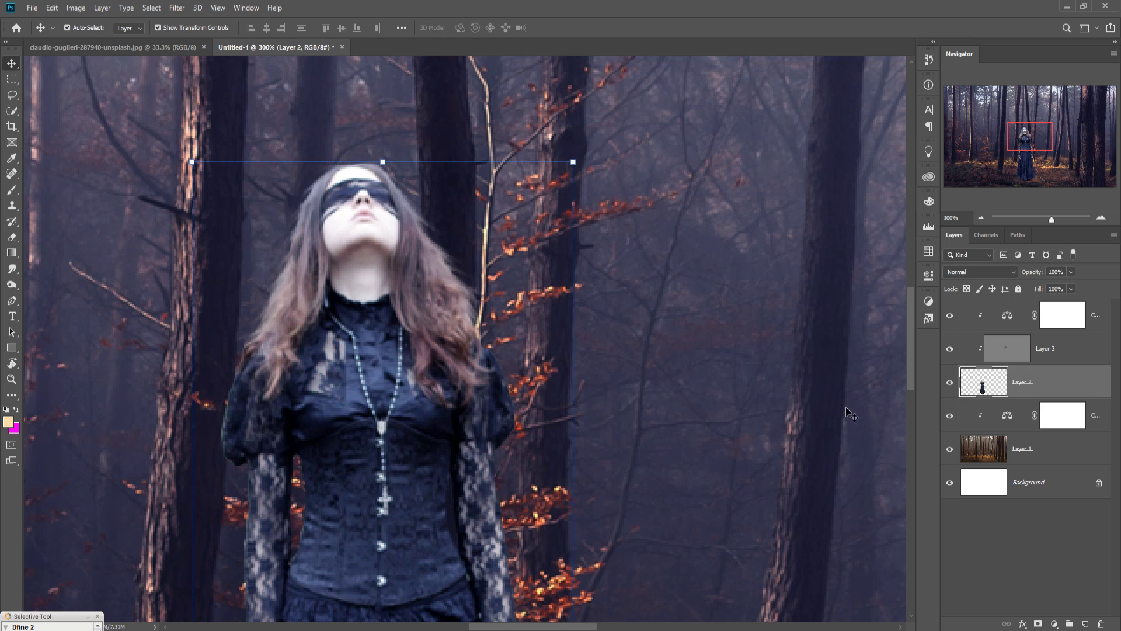
click(178, 8)
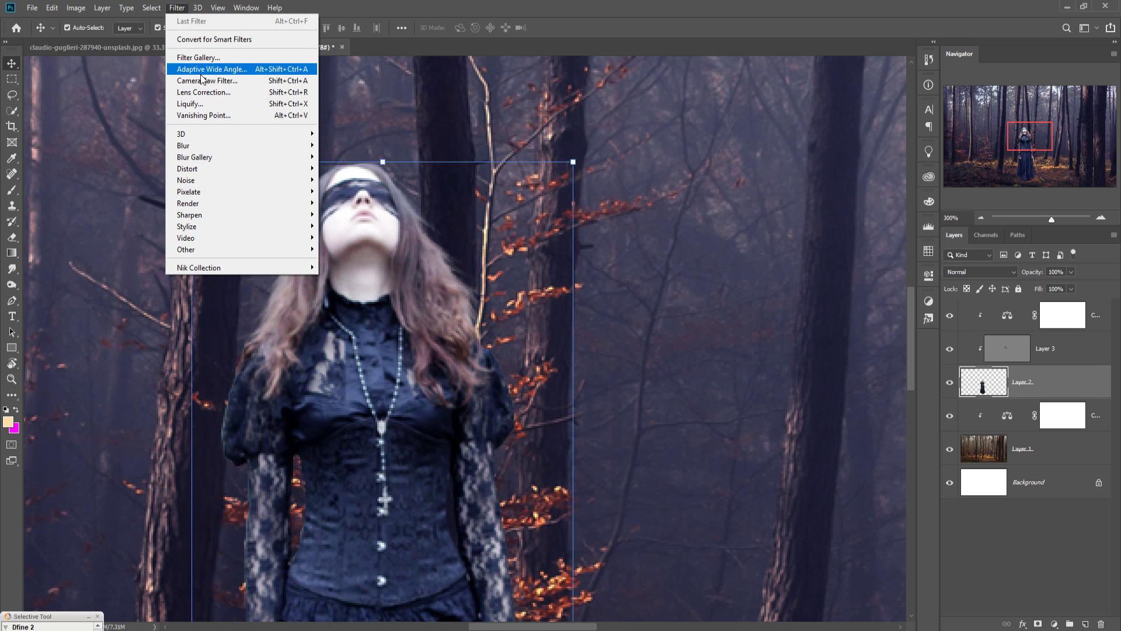
click(221, 74)
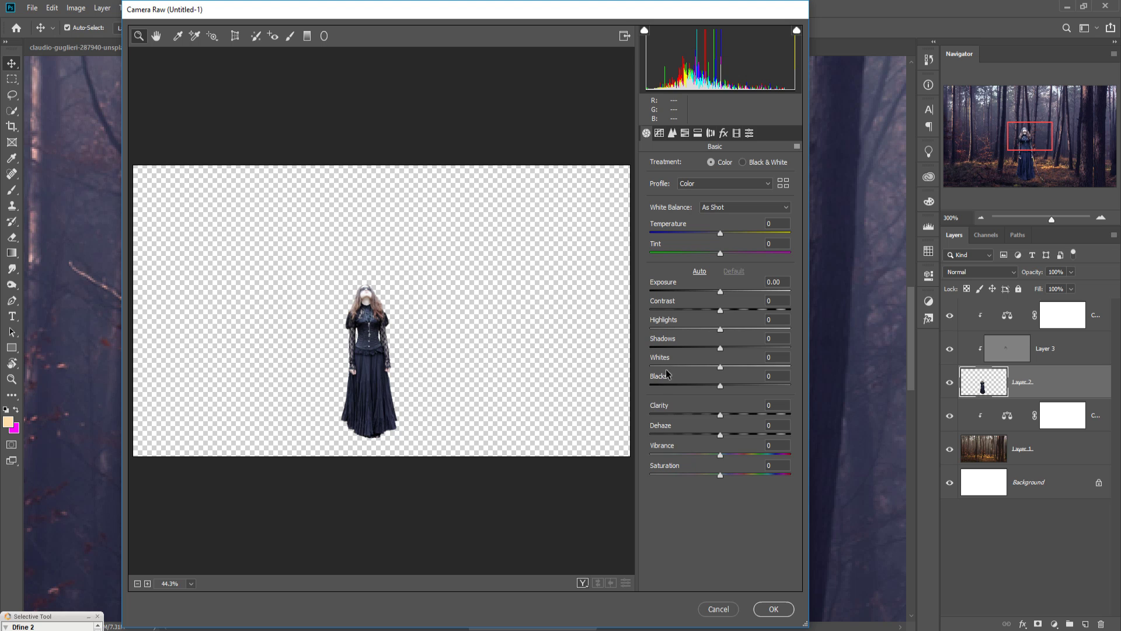
drag(720, 330, 691, 331)
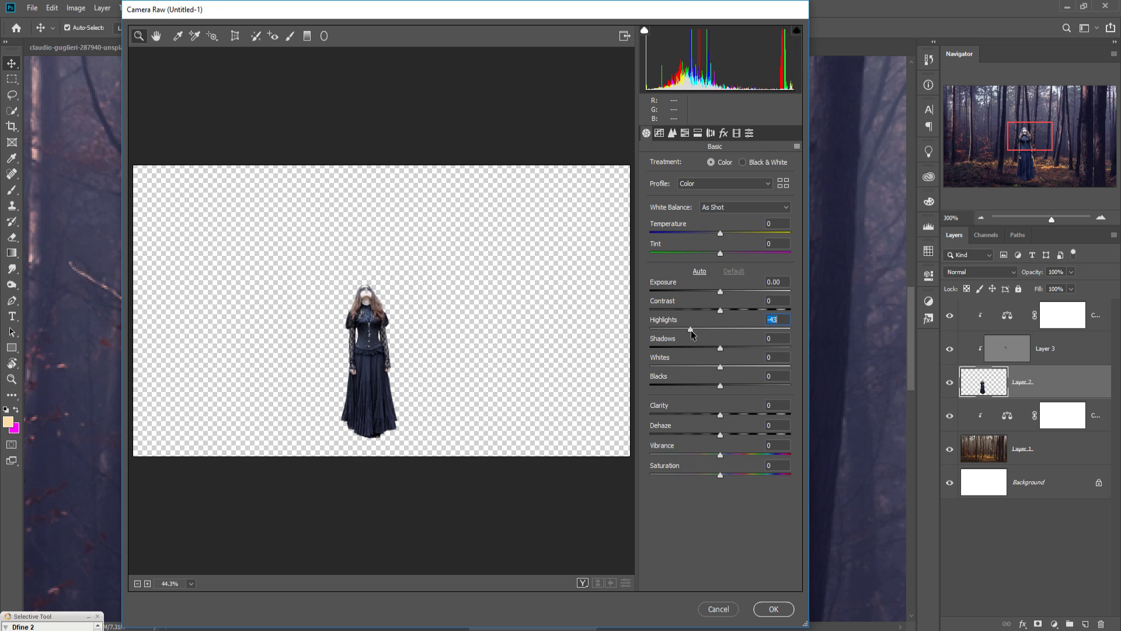
drag(720, 367, 702, 370)
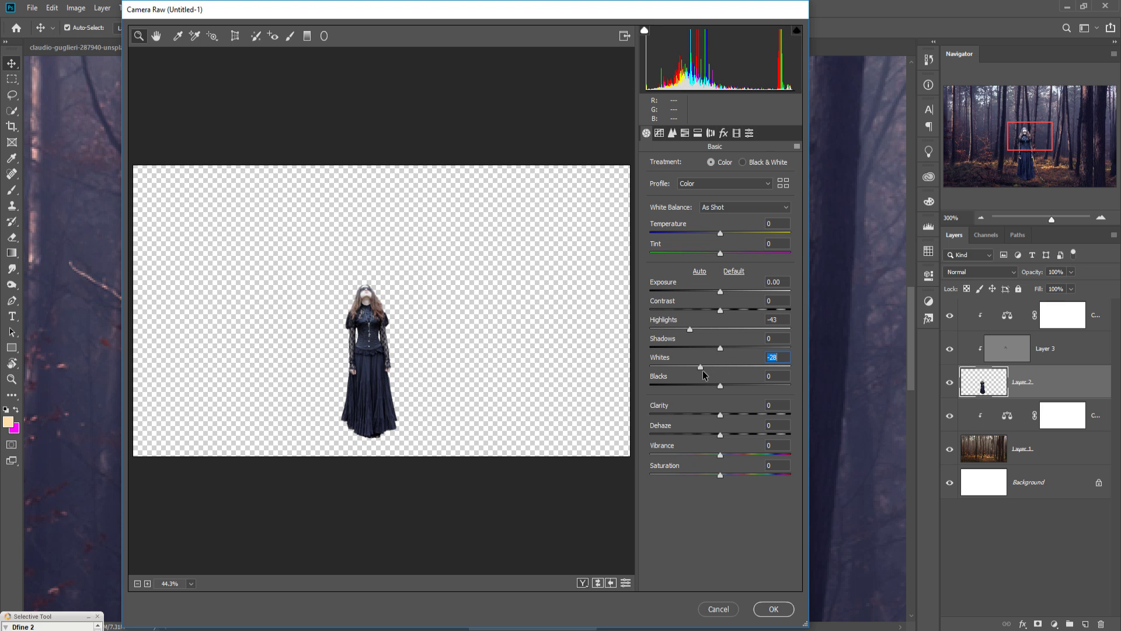
click(774, 609)
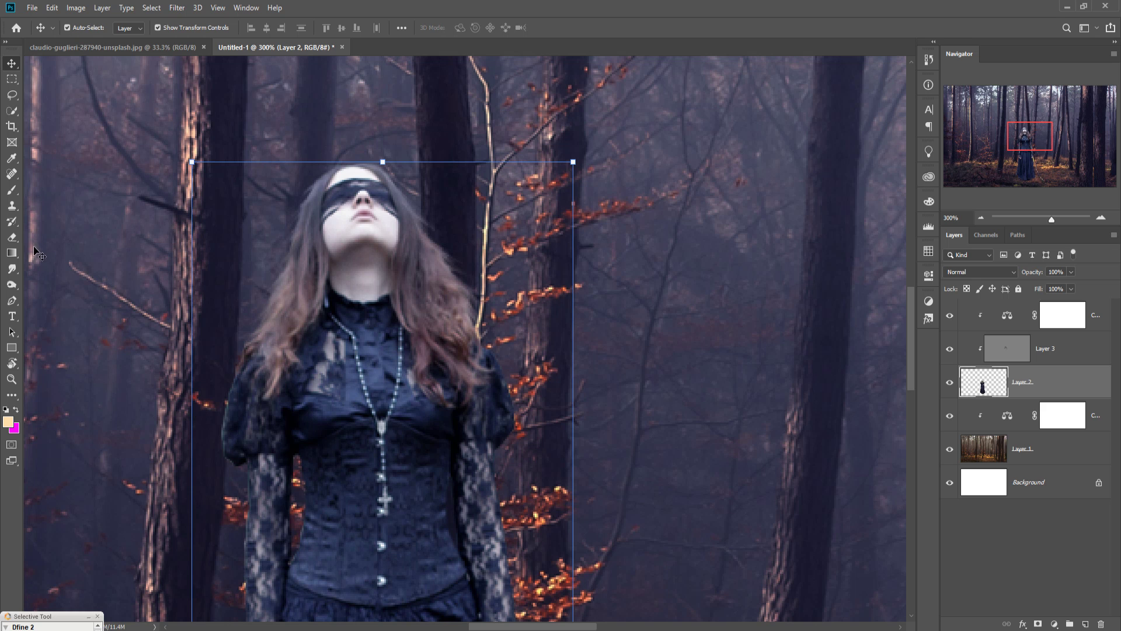
Step: Dodge the corset and lace sleeves directly on the woman's layer, using the Midtones range and 72% exposure
right_click(11, 290)
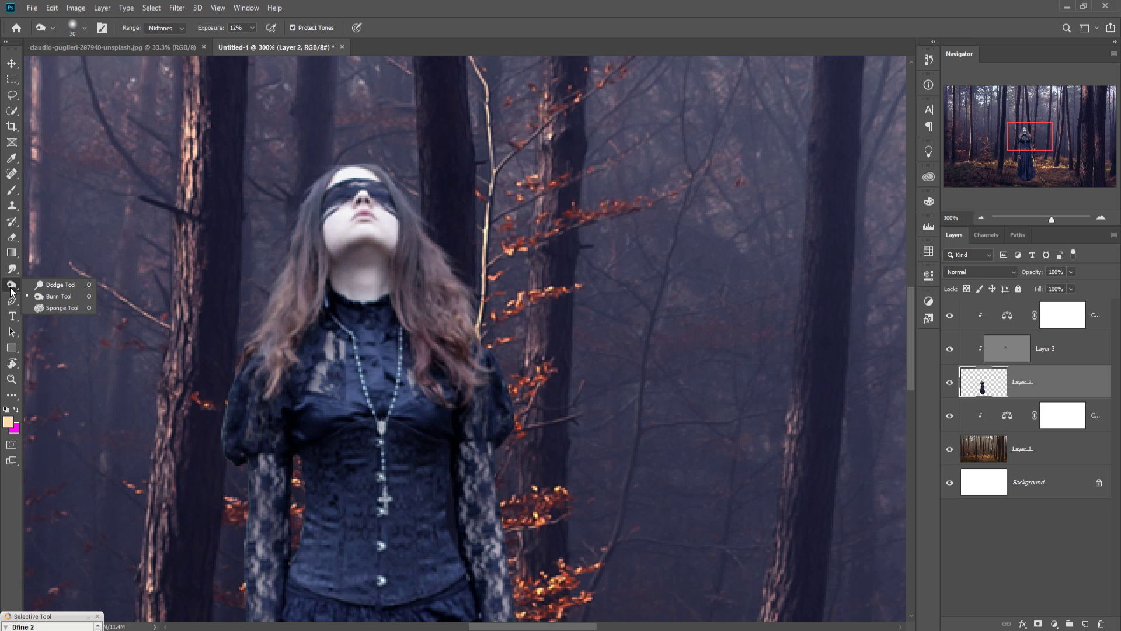
click(52, 285)
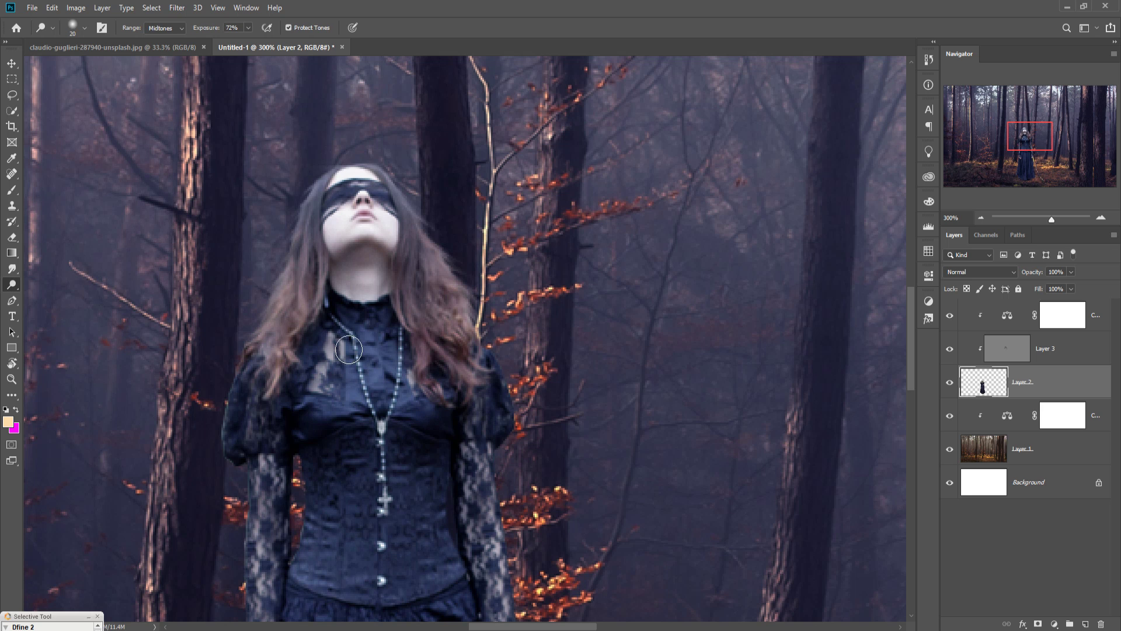
mouse_move(337, 380)
mouse_down()
mouse_move(343, 417)
mouse_move(375, 390)
mouse_move(401, 416)
mouse_move(389, 391)
mouse_move(458, 444)
mouse_move(449, 521)
mouse_move(439, 486)
mouse_move(437, 527)
mouse_move(384, 500)
mouse_move(367, 531)
mouse_move(355, 506)
mouse_move(345, 554)
mouse_move(268, 378)
mouse_move(257, 453)
mouse_move(239, 476)
mouse_move(264, 522)
mouse_move(271, 494)
mouse_move(260, 508)
mouse_move(268, 598)
mouse_up()
mouse_move(479, 374)
mouse_down()
mouse_move(517, 432)
mouse_move(508, 569)
mouse_move(555, 538)
mouse_move(569, 253)
mouse_up()
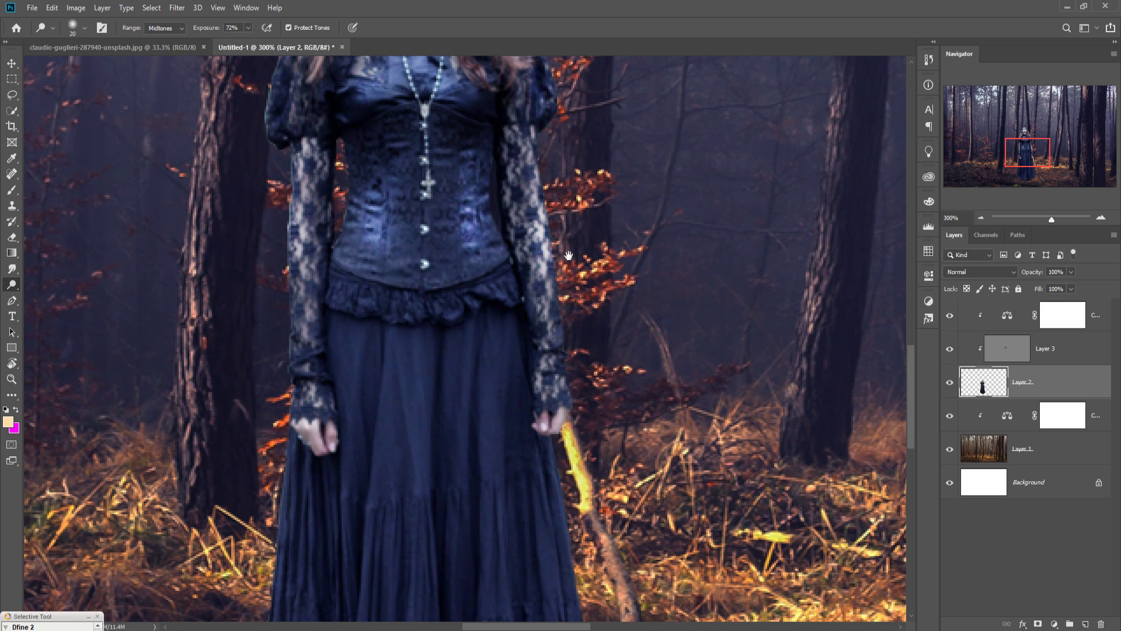
key(ctrl+1)
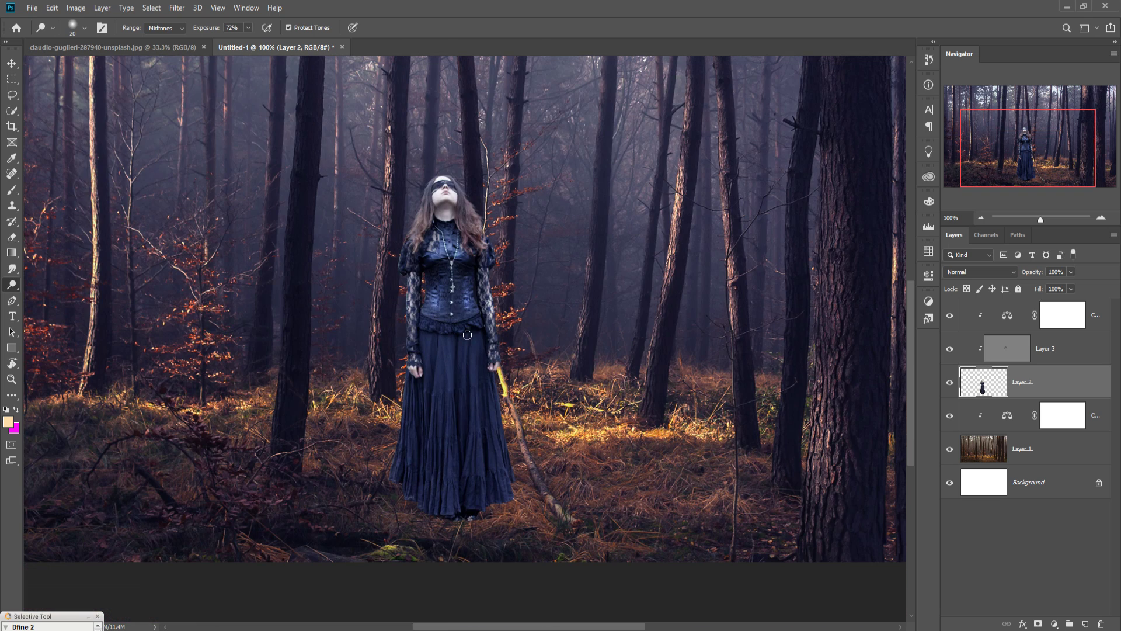
Step: Dodge the skirt folds and the lower corset on the gray Overlay layer with a size 20 brush, Midtones range and 72% exposure
click(1003, 348)
drag(445, 334, 445, 417)
drag(449, 349, 455, 463)
mouse_move(455, 372)
mouse_down()
mouse_move(460, 514)
mouse_move(442, 380)
mouse_move(435, 482)
mouse_up()
drag(408, 424, 408, 462)
drag(418, 404, 411, 448)
drag(454, 337, 455, 390)
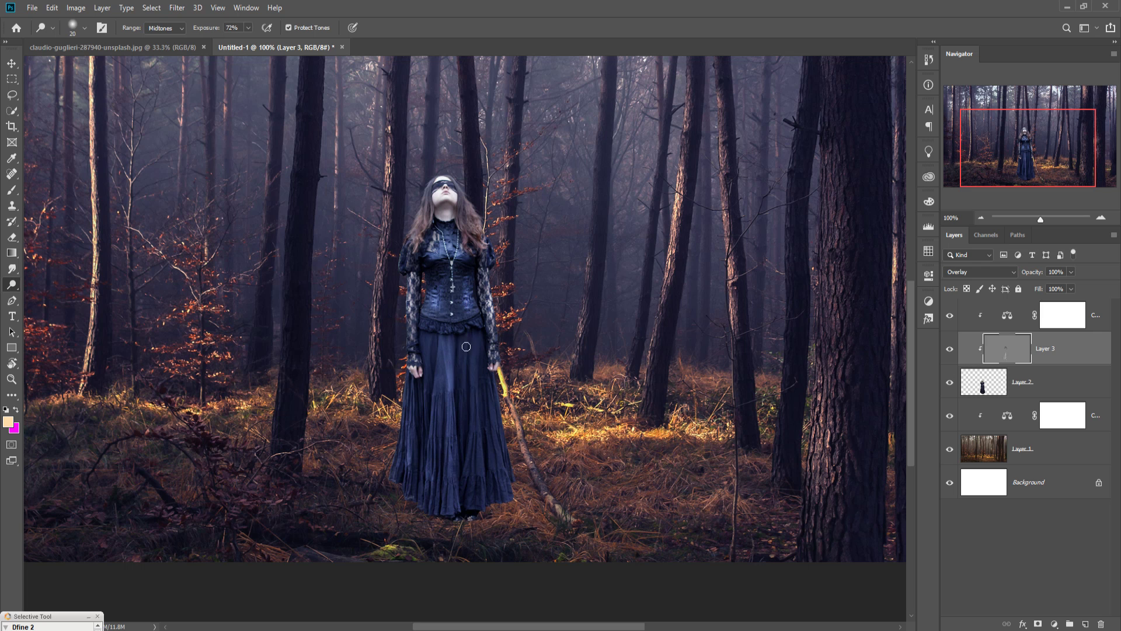
drag(473, 345, 509, 487)
drag(494, 406, 516, 498)
drag(450, 510, 403, 412)
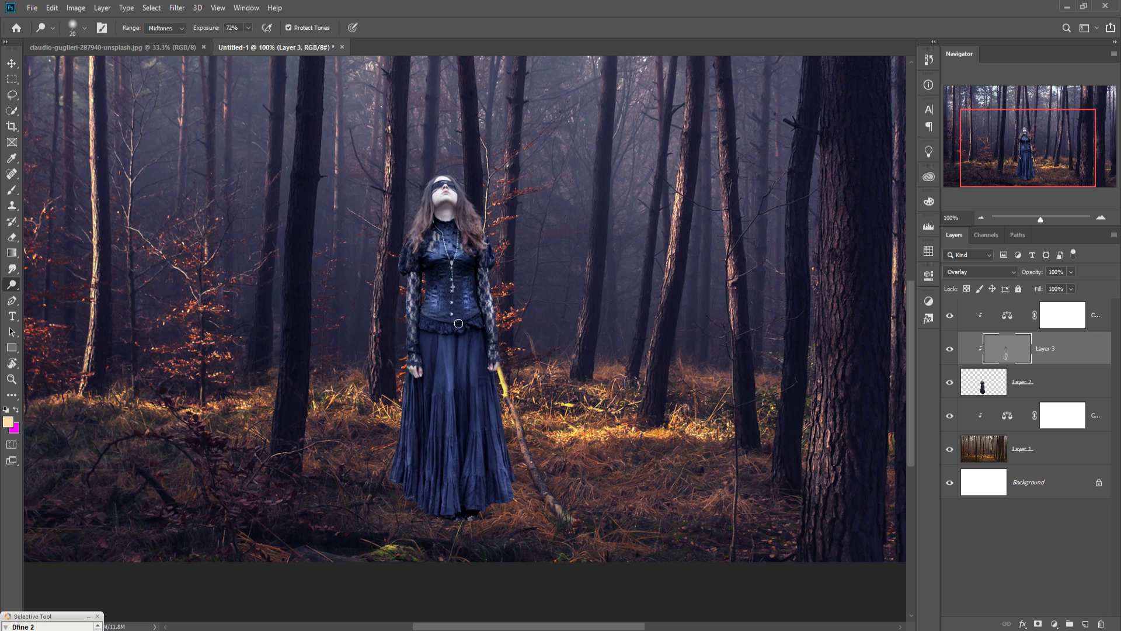
mouse_move(479, 429)
mouse_down()
mouse_move(493, 487)
mouse_move(449, 445)
mouse_move(438, 461)
mouse_up()
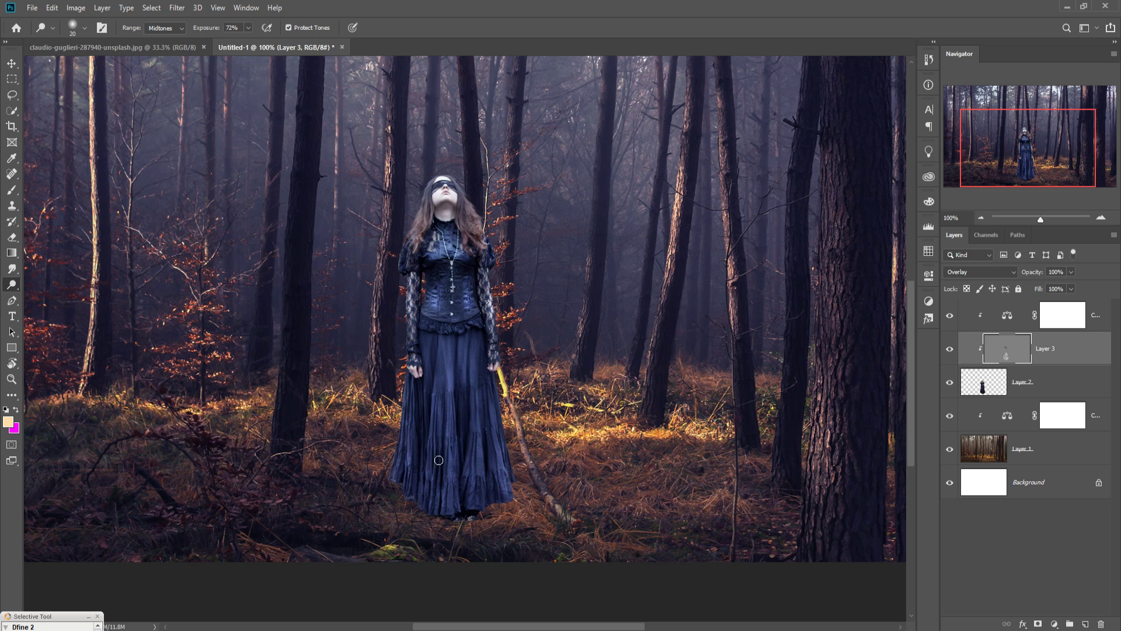
mouse_move(477, 310)
mouse_down()
mouse_move(458, 292)
mouse_move(470, 334)
mouse_move(436, 327)
mouse_up()
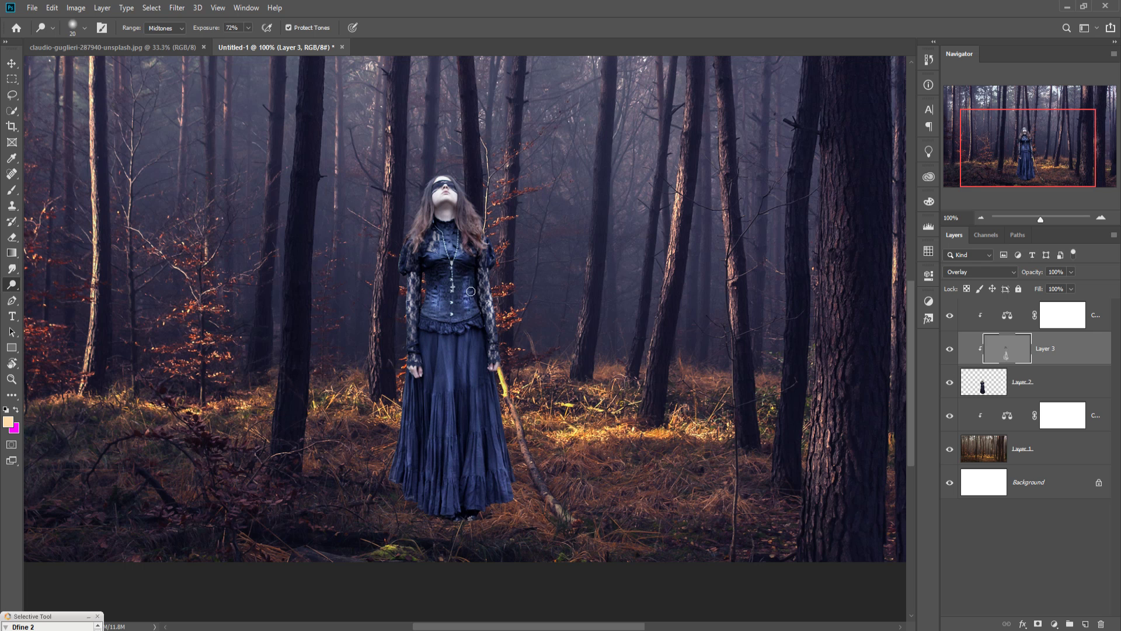
Step: Add a new layer between the woman and the forest's Color Balance adjustment, and set the brush's foreground colour to black (000000)
key(v)
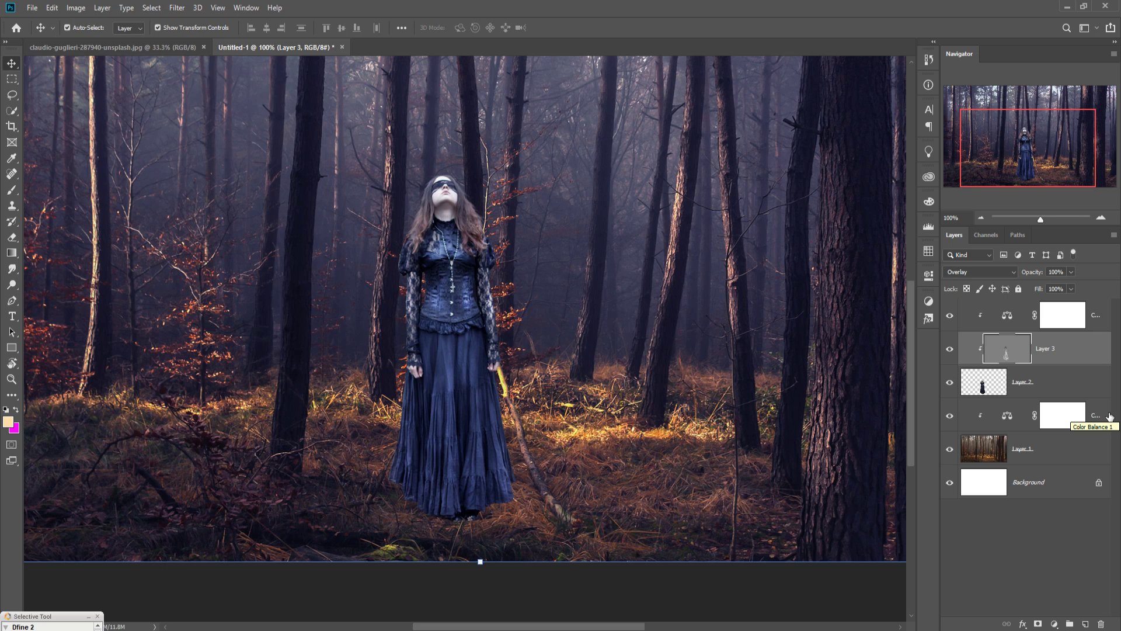
click(1096, 416)
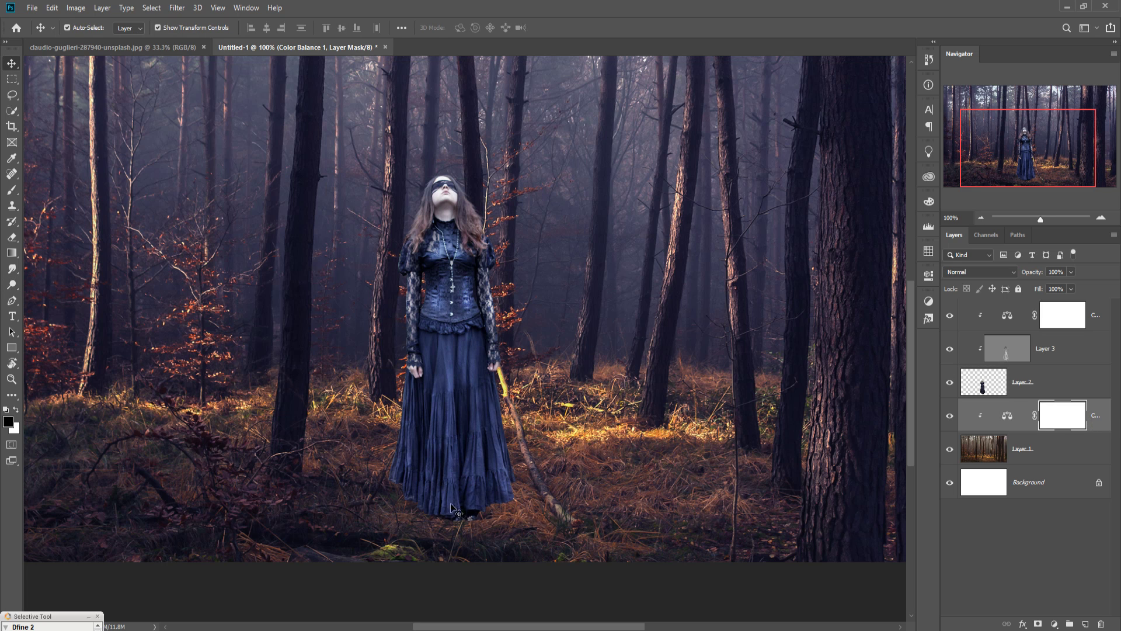
click(1084, 623)
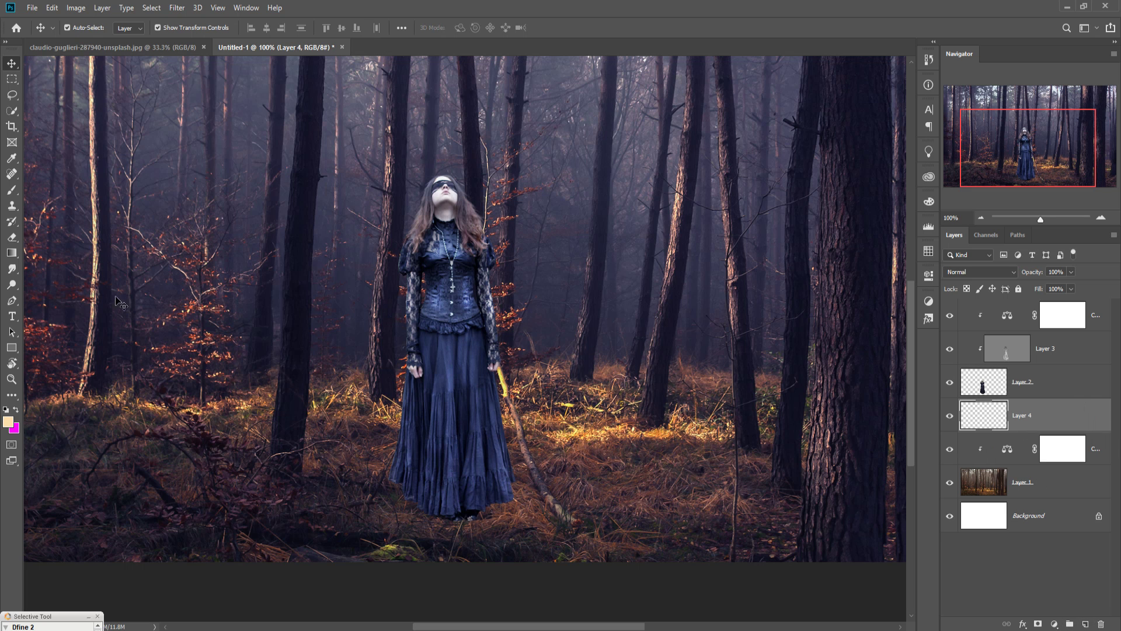
click(12, 190)
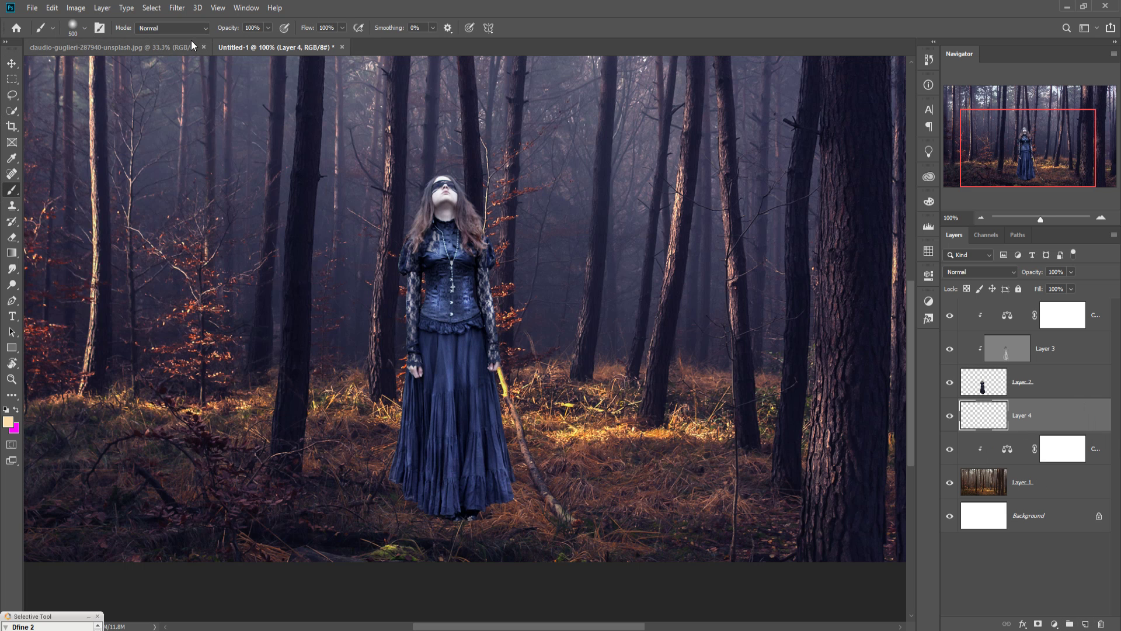
click(9, 422)
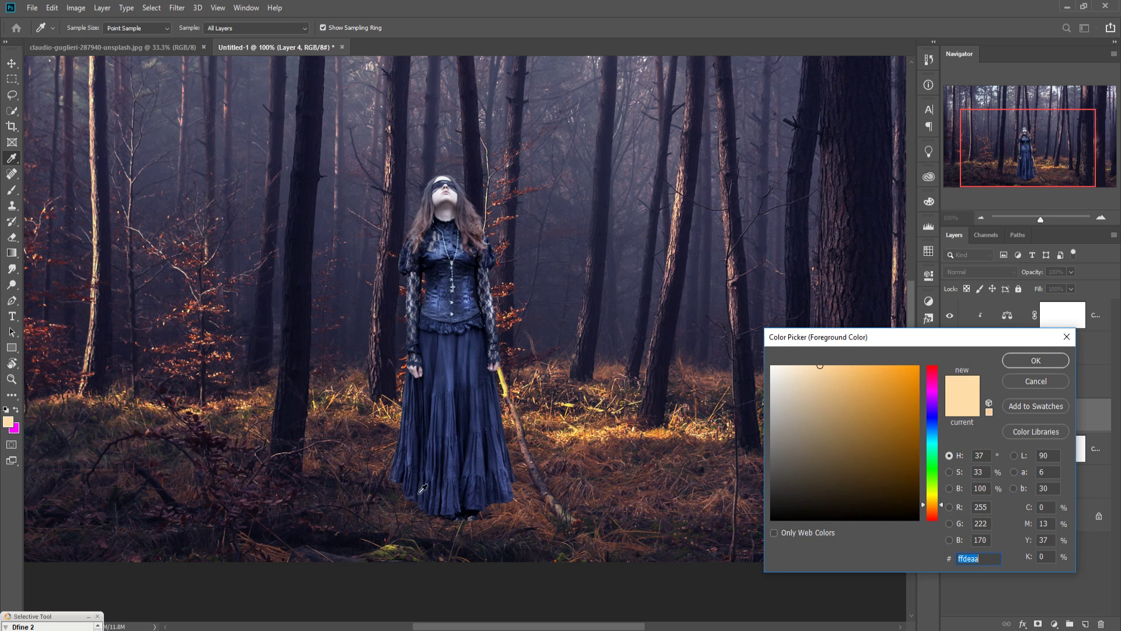
text(000000)
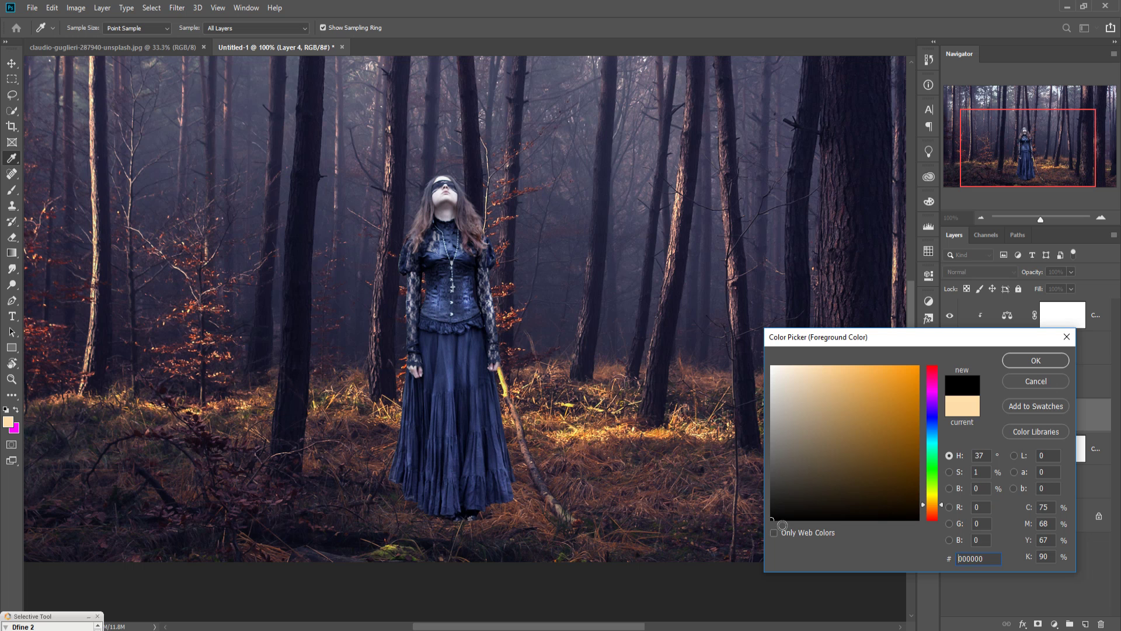
click(1036, 362)
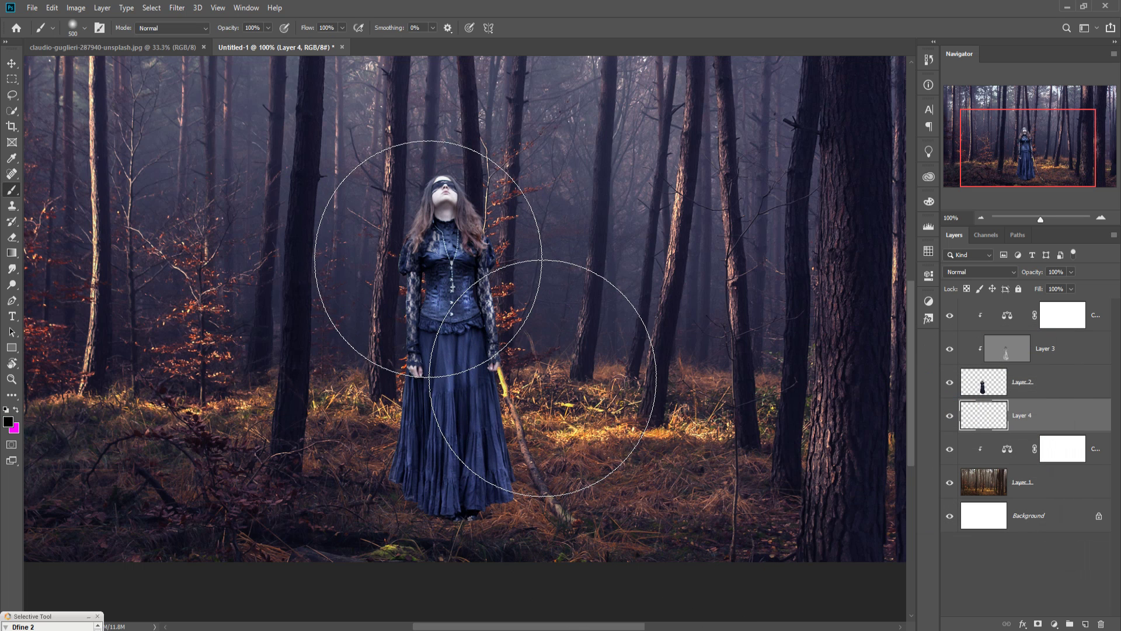
Step: Reduce the brush size to 300 and paint one soft black spot behind the woman's skirt on the new layer
key(bracketleft)
key(bracketleft)
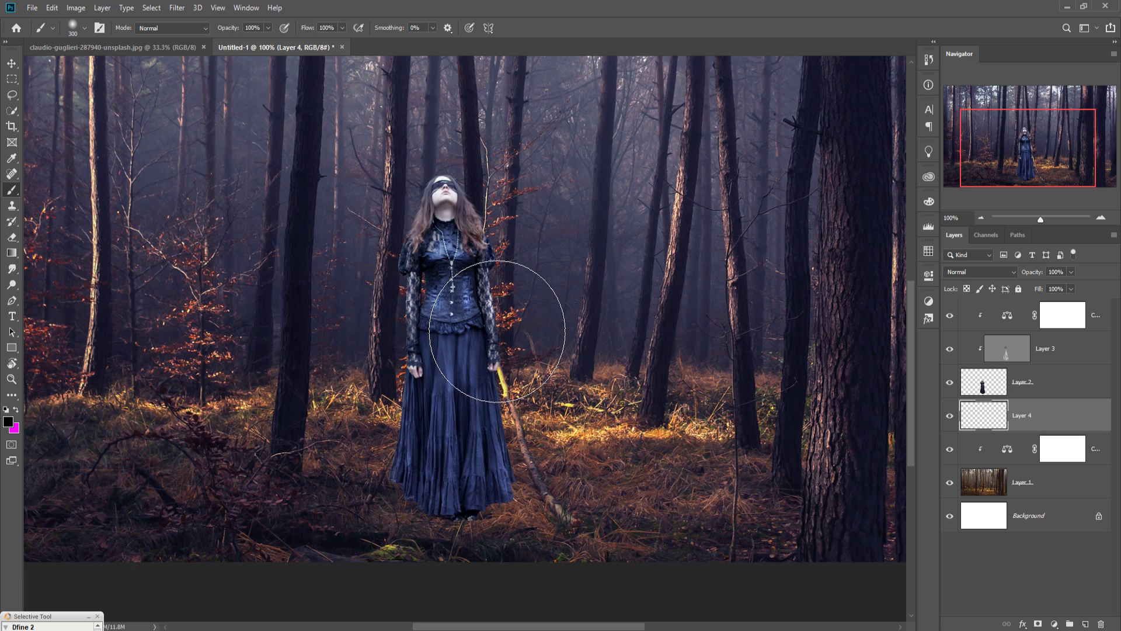
click(502, 373)
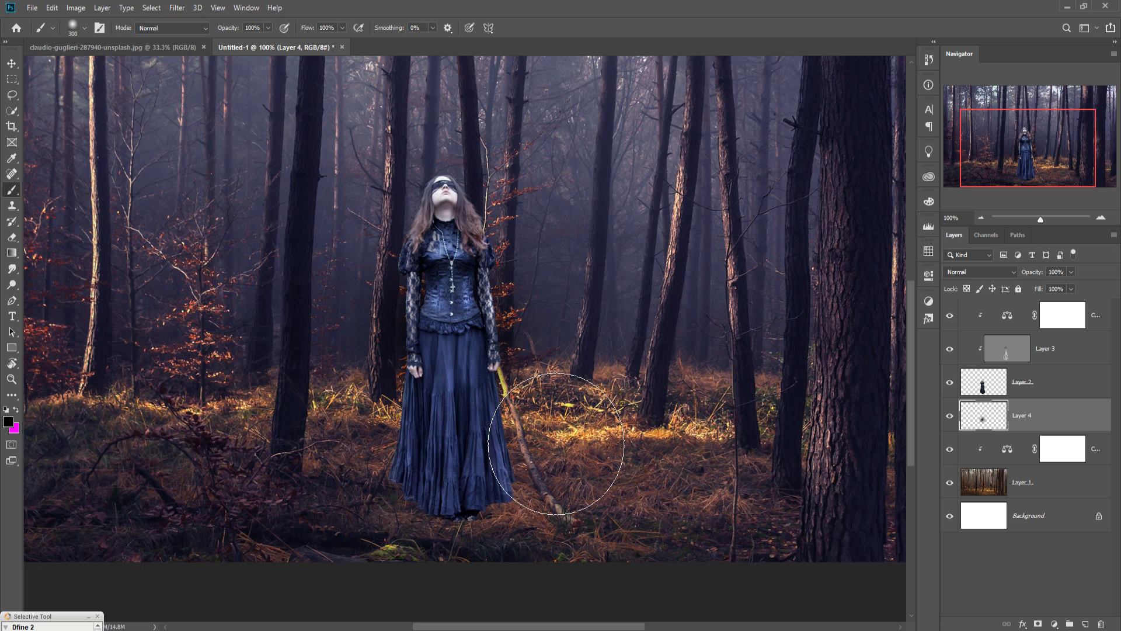
Step: Flatten and widen the black spot to about 146% width and 39% height and place it on the ground under the woman's feet
click(11, 63)
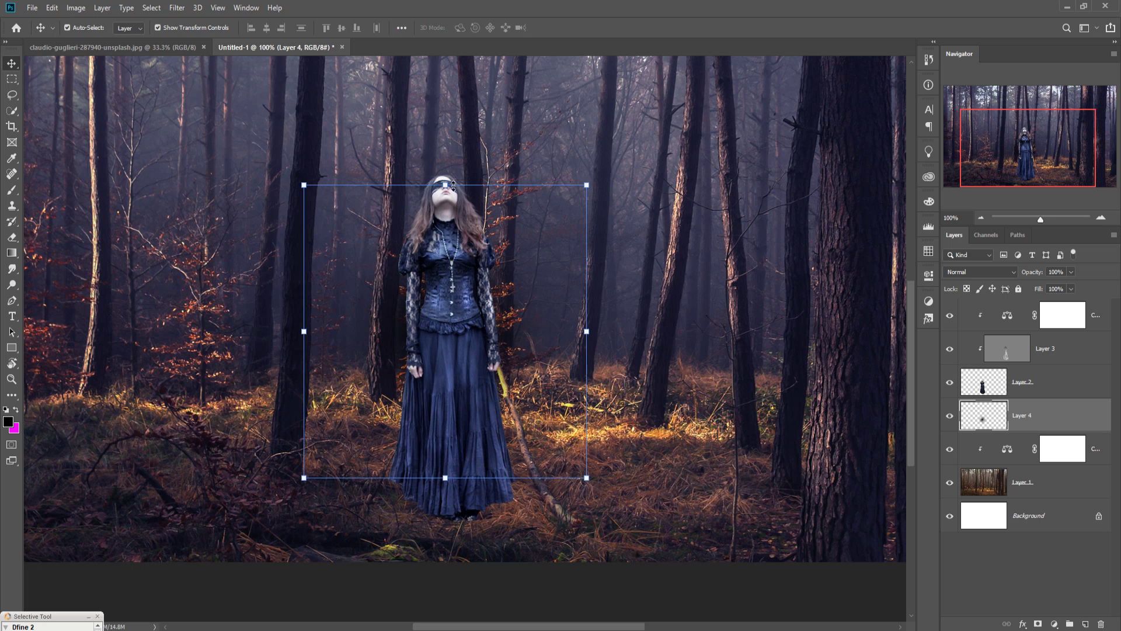
drag(461, 187, 462, 293)
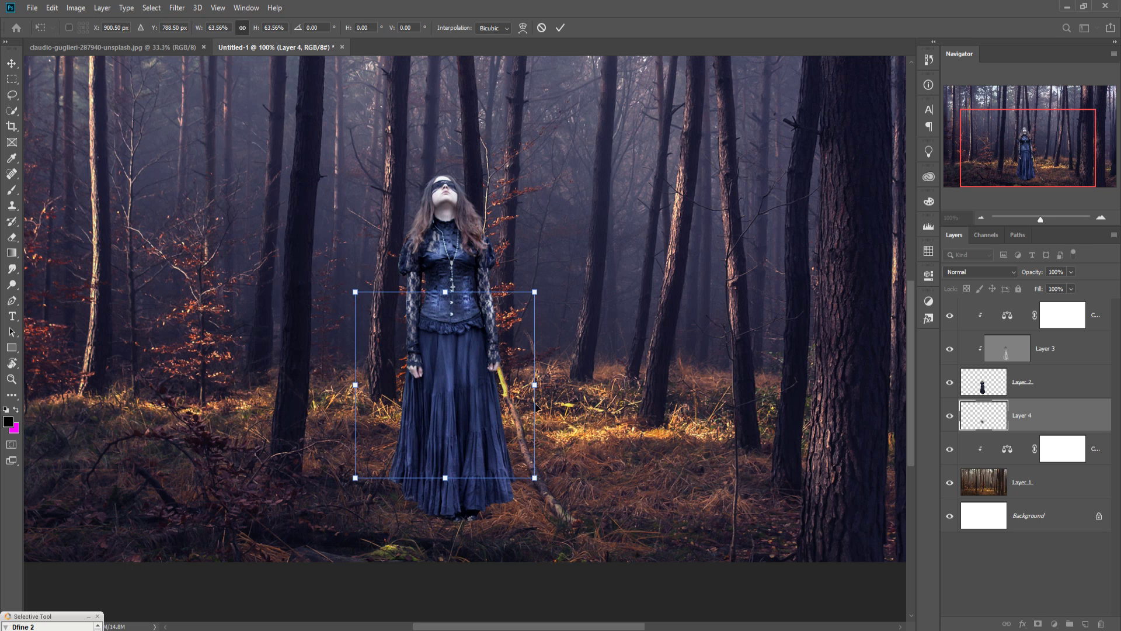
drag(507, 412, 512, 507)
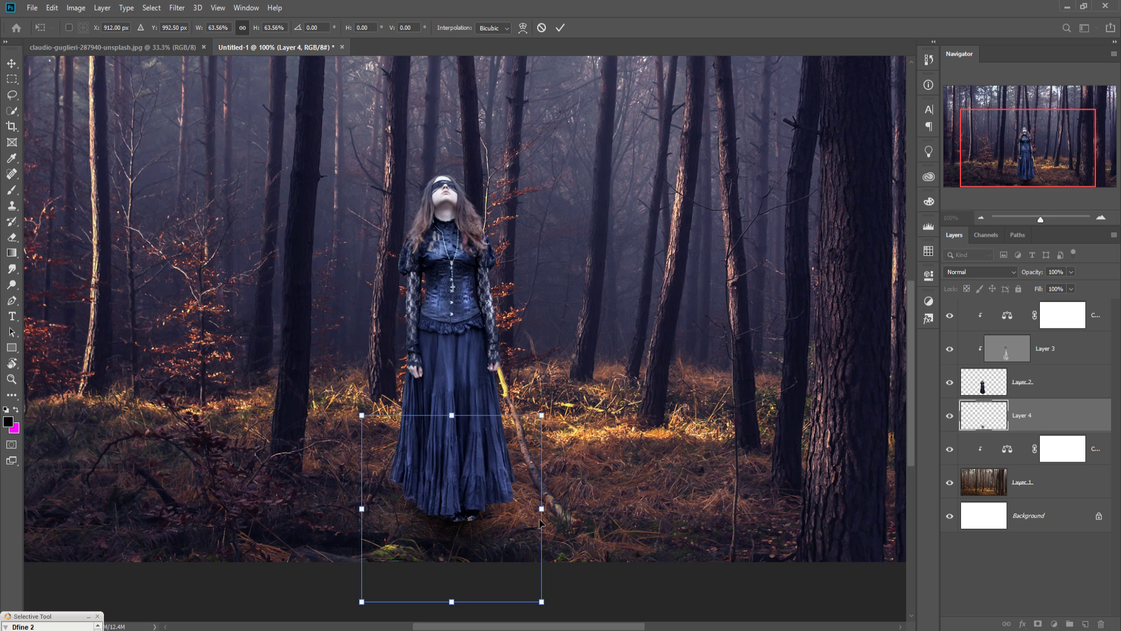
drag(548, 515, 671, 508)
drag(456, 430, 468, 499)
drag(519, 558, 514, 530)
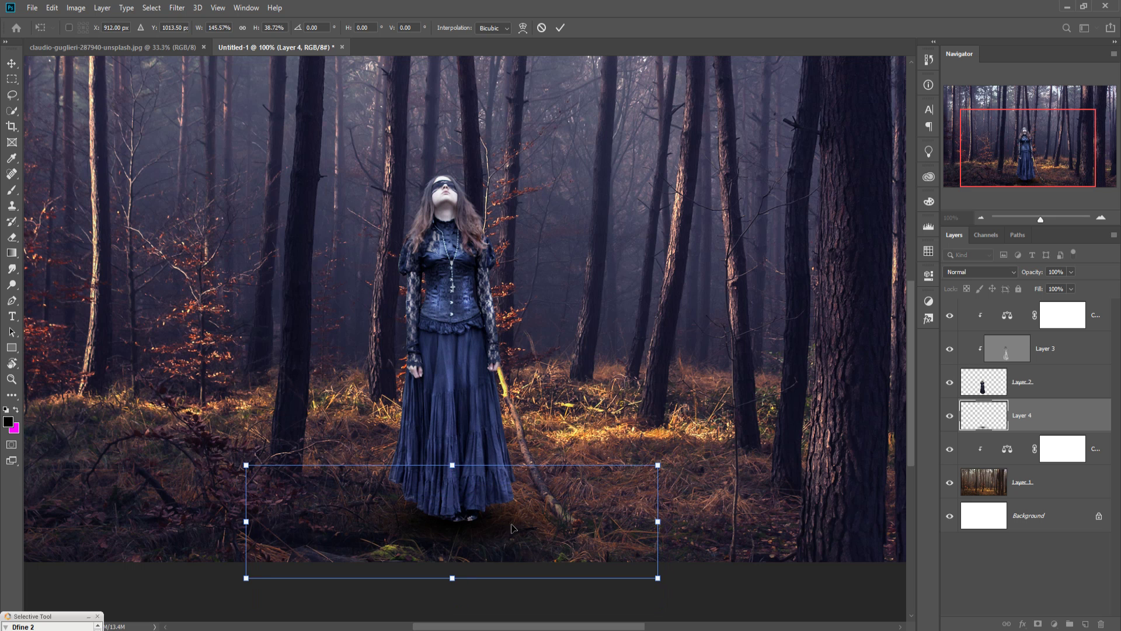
click(561, 30)
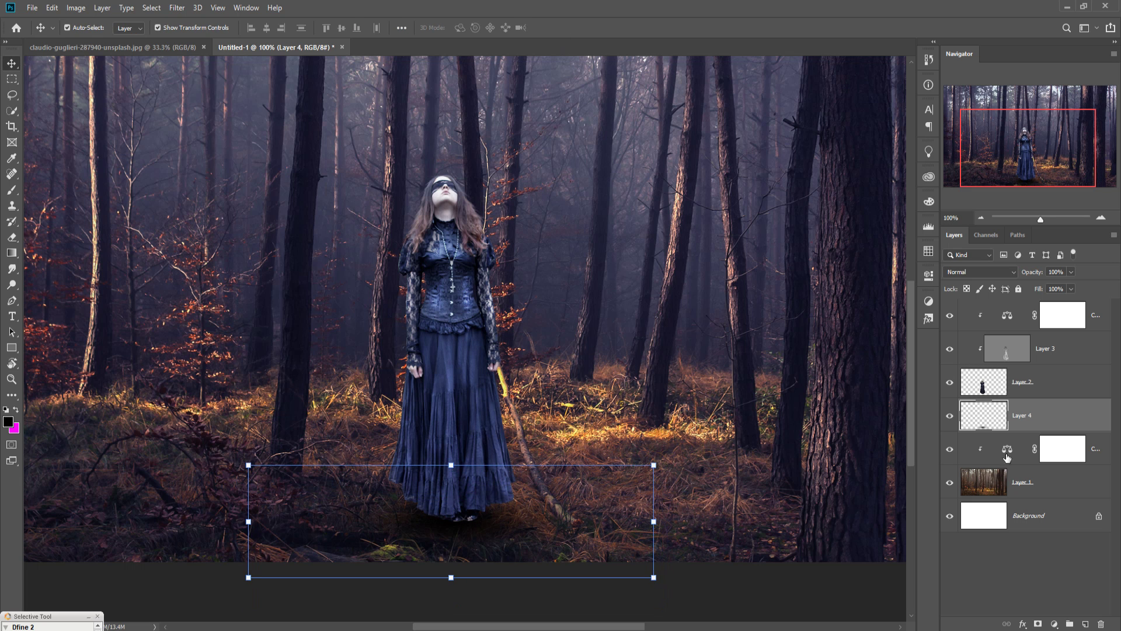
click(1010, 349)
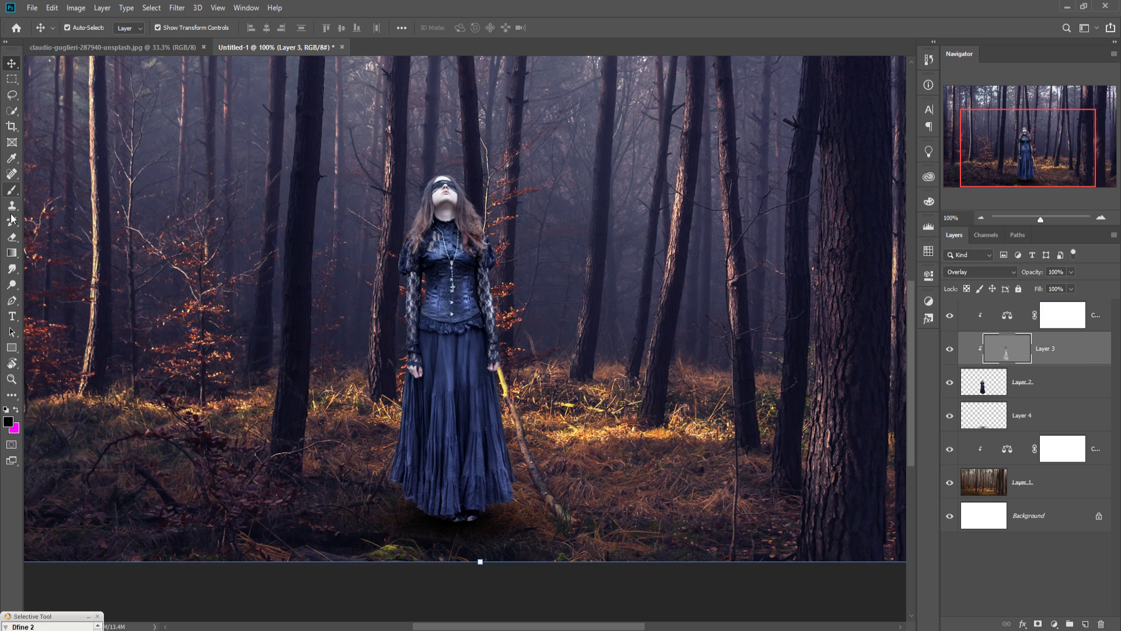
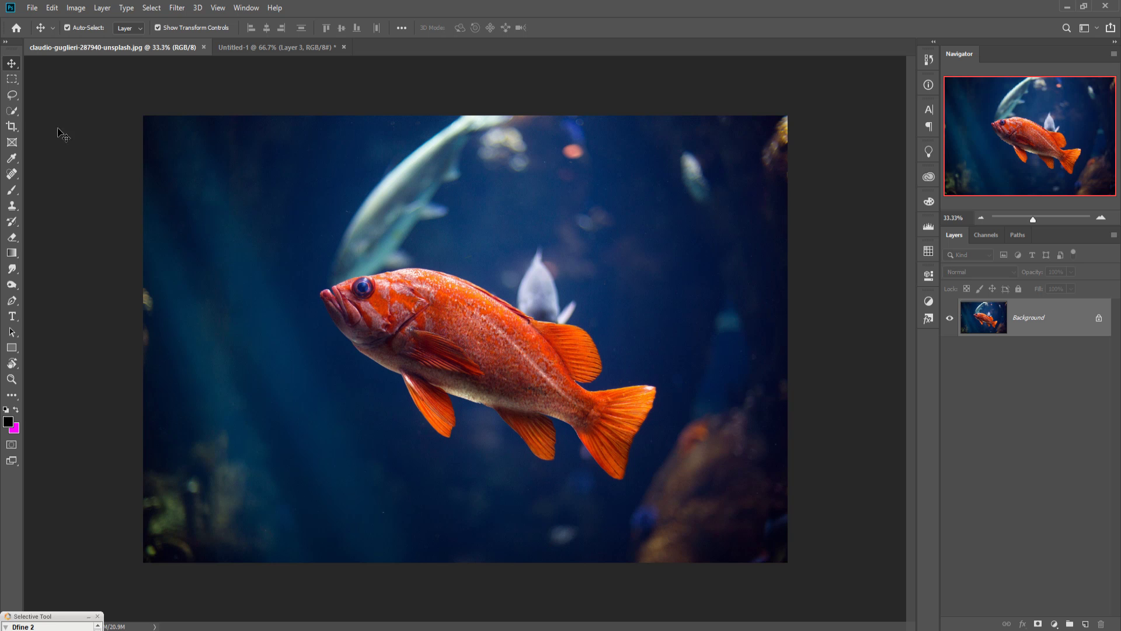
Step: Select the orange fish in the aquarium photo with the Quick Selection tool and subtract the background gap at its mouth
click(12, 110)
click(47, 109)
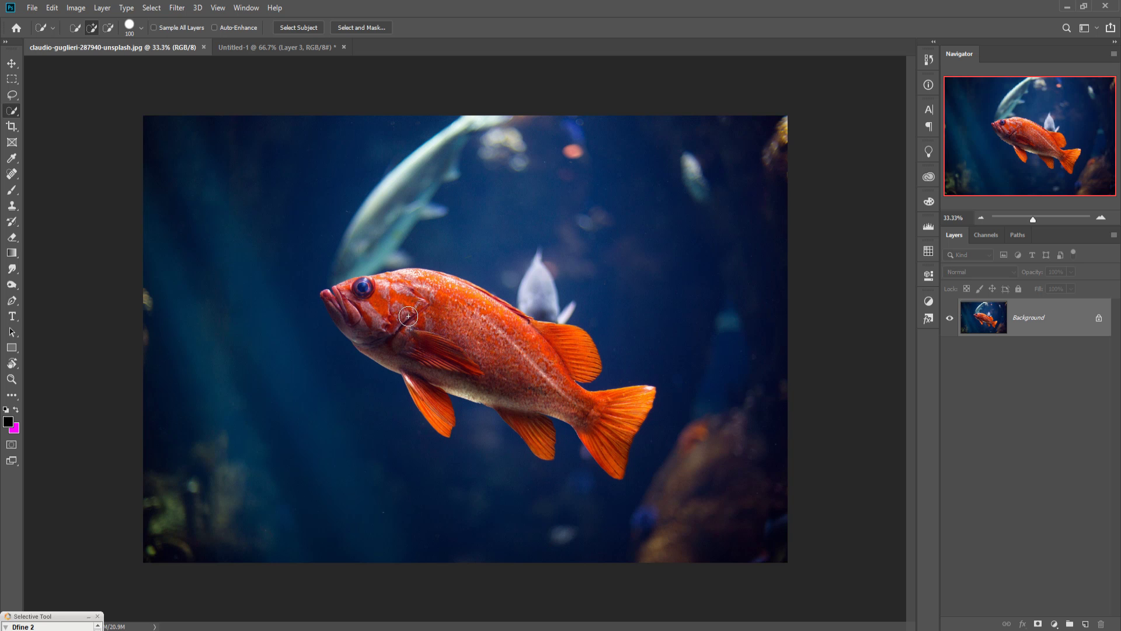
mouse_move(408, 316)
mouse_down()
mouse_move(400, 306)
mouse_move(423, 292)
mouse_move(546, 352)
mouse_move(584, 374)
mouse_move(575, 394)
mouse_move(601, 417)
mouse_move(540, 400)
mouse_move(535, 416)
mouse_move(438, 340)
mouse_move(401, 340)
mouse_up()
key(ctrl+plus)
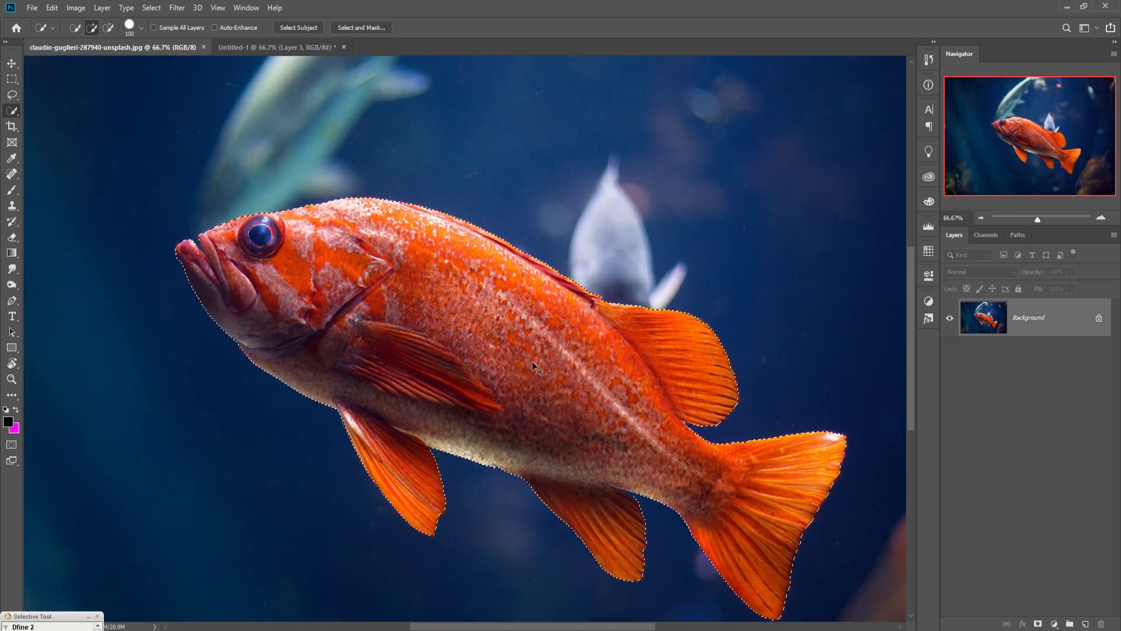
key(ctrl+plus)
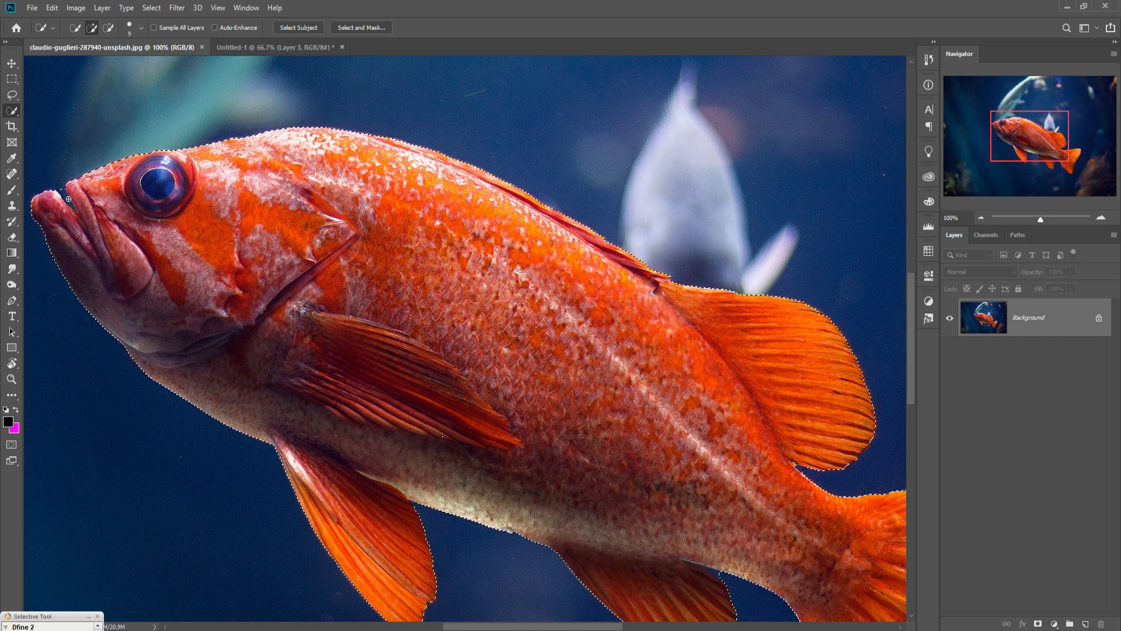
click(108, 28)
key(alt)
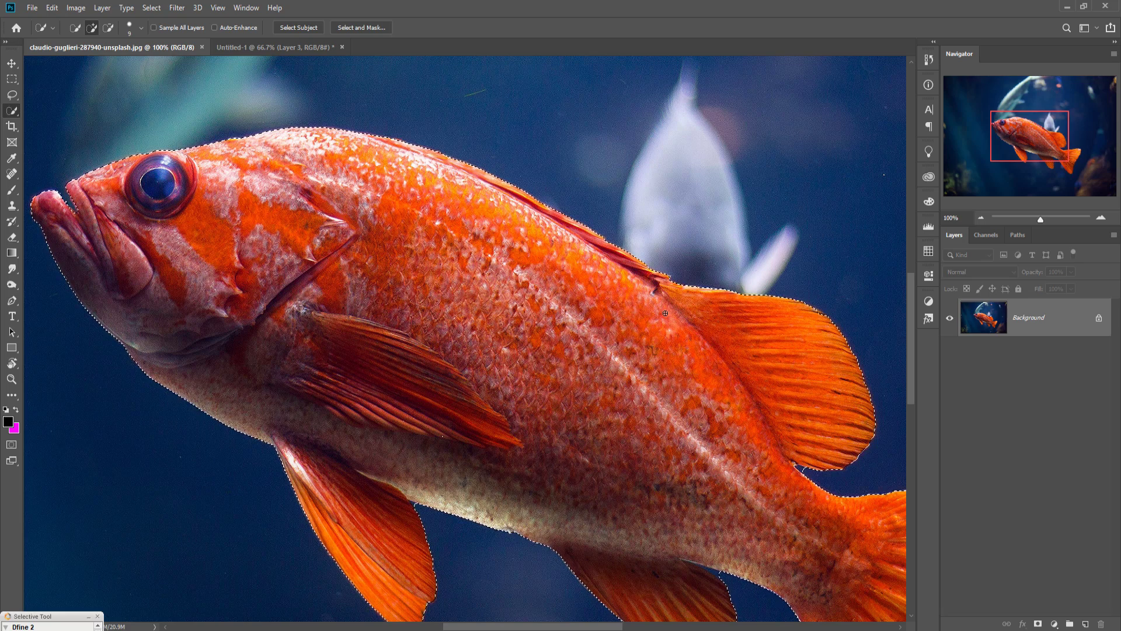
Step: Float the aquarium photo, copy the selected fish into the forest composite, and close the aquarium photo
key(ctrl+minus)
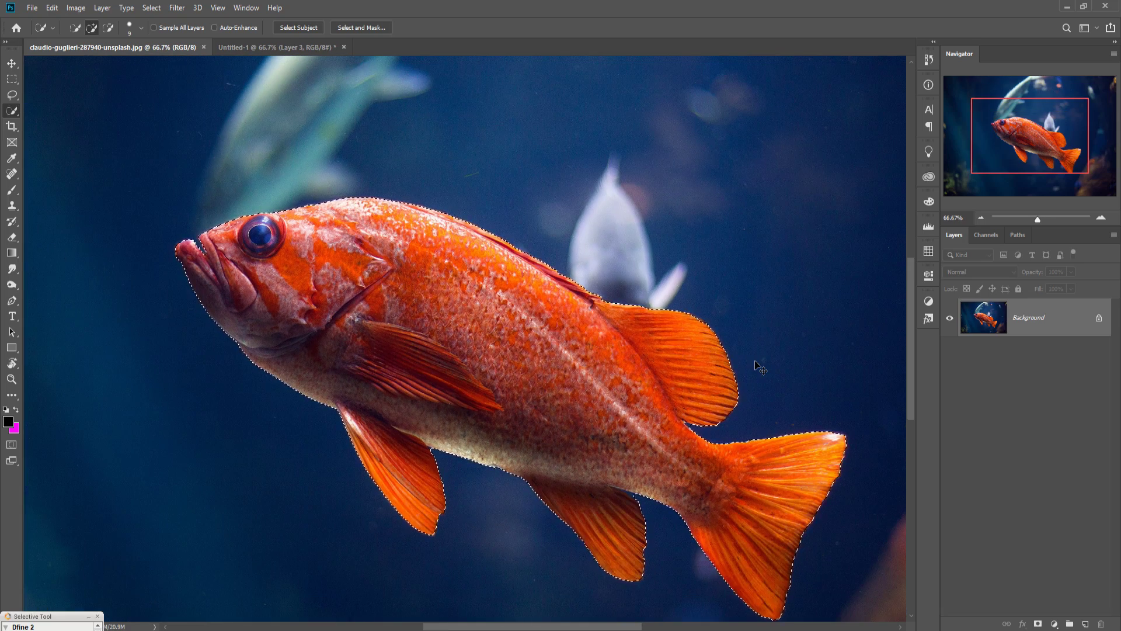
key(ctrl+minus)
key(ctrl+minus)
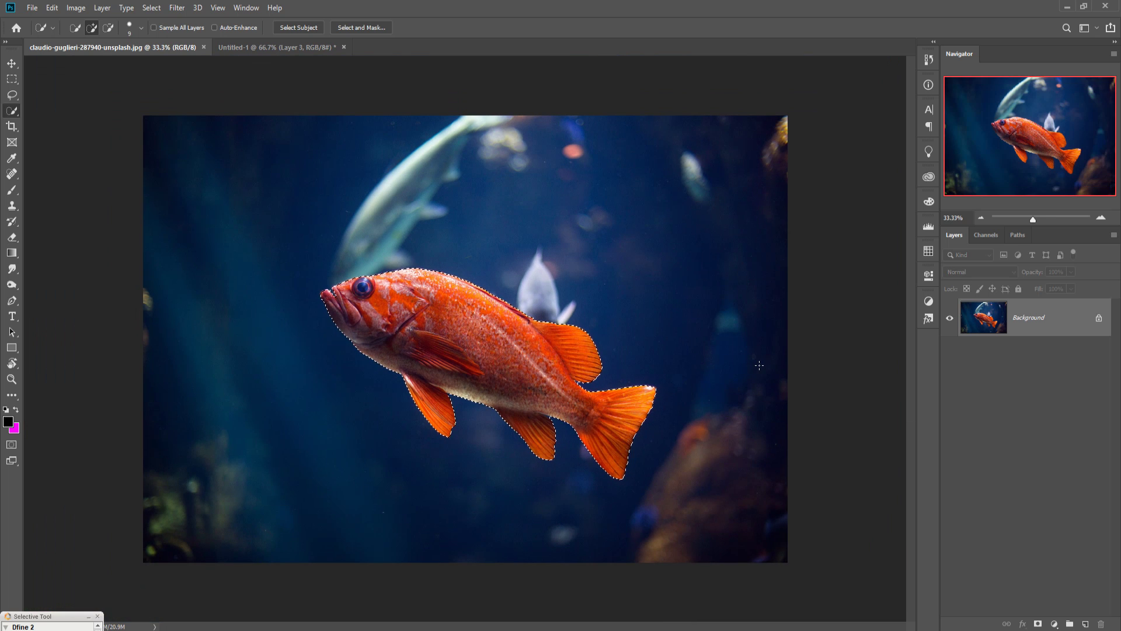
click(12, 63)
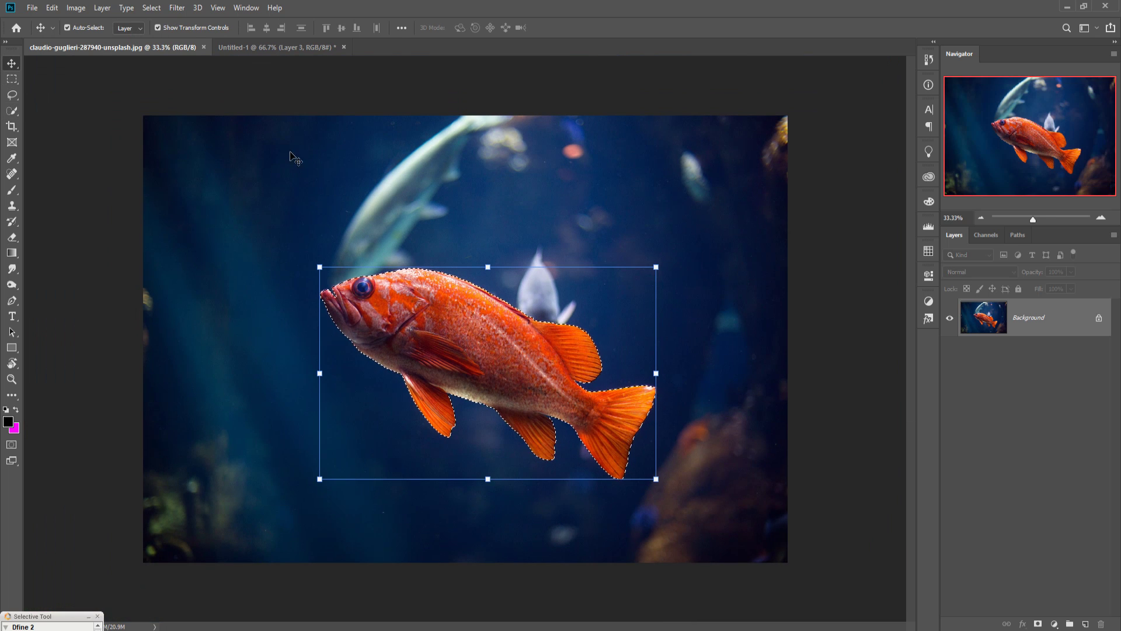
drag(146, 47, 707, 130)
drag(935, 355, 546, 294)
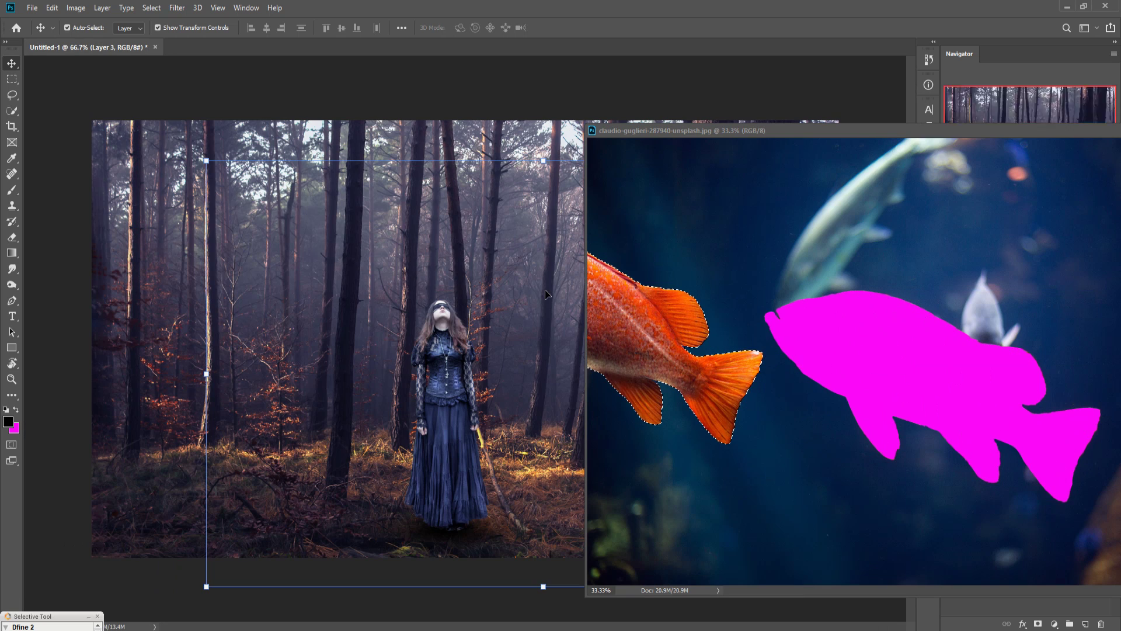
click(1074, 156)
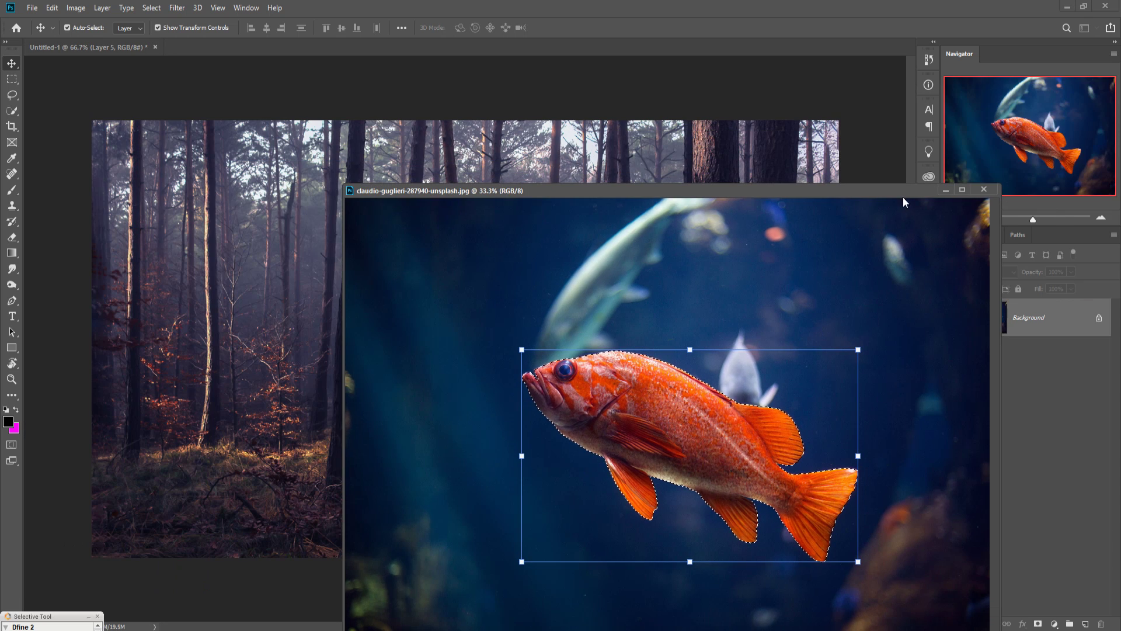
key(ctrl+w)
Step: Move the fish layer above the woman's Color Balance adjustment and release its clipping mask
drag(1073, 354, 1075, 310)
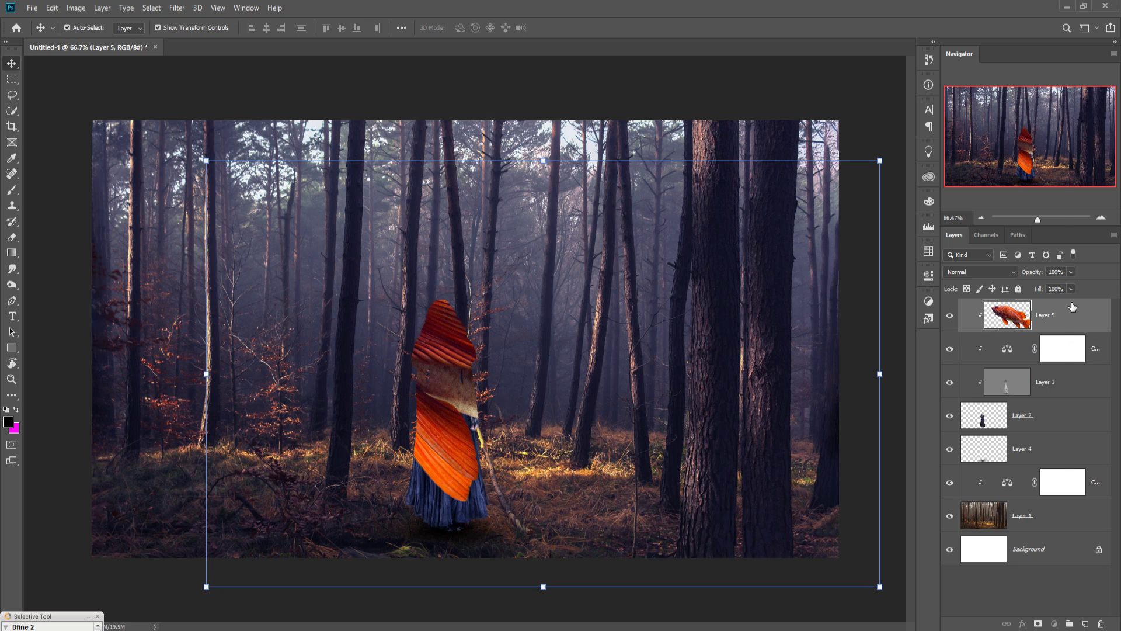
right_click(1065, 304)
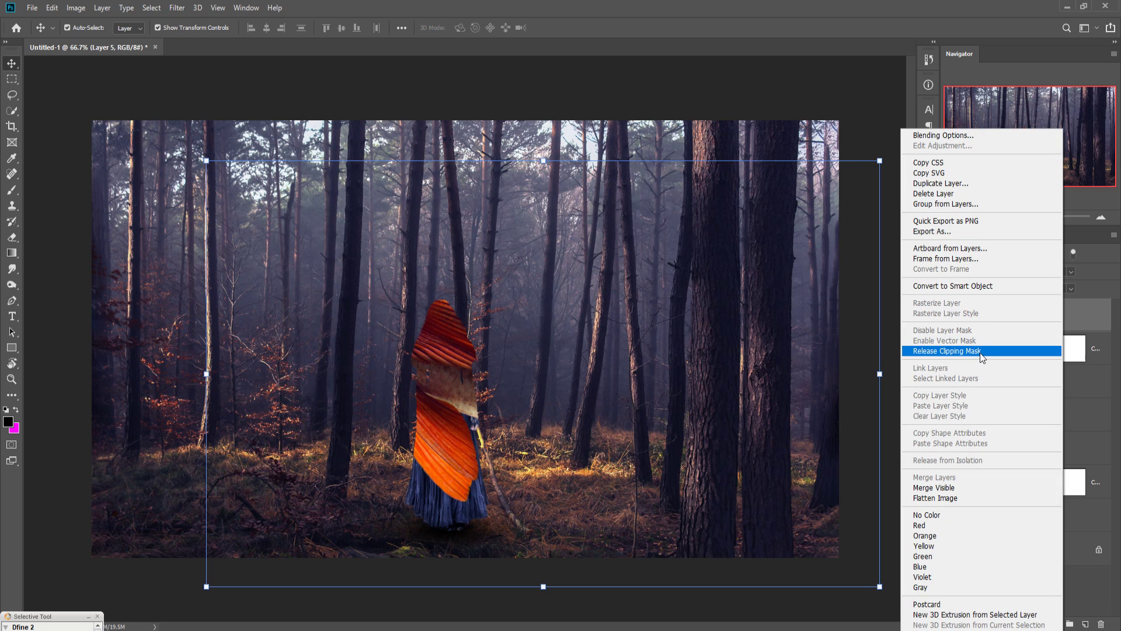
click(981, 353)
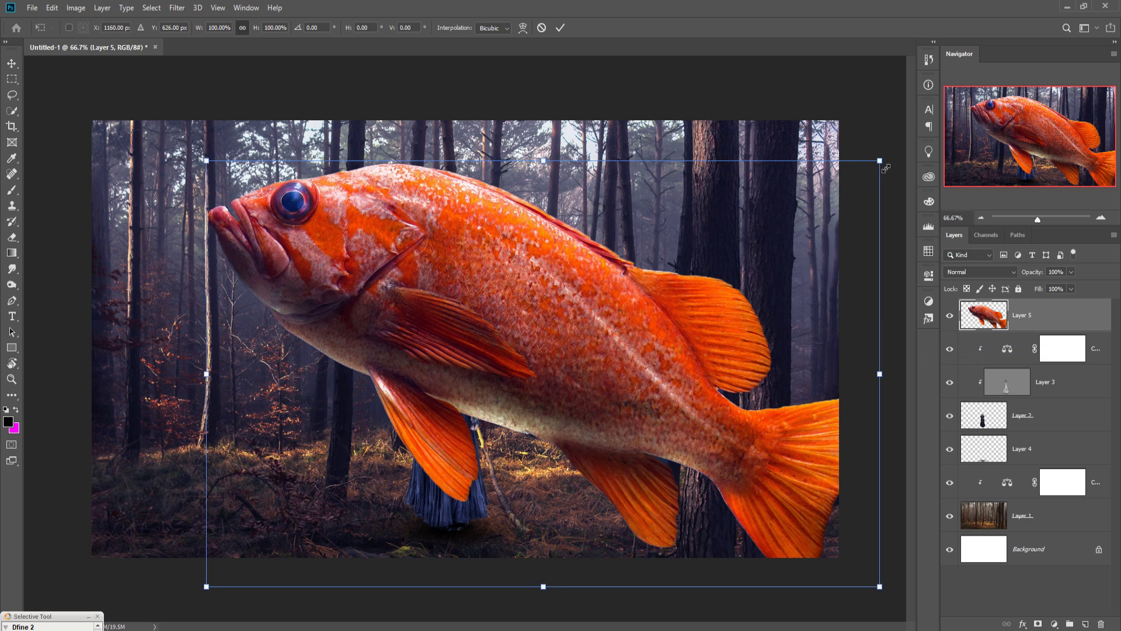
Step: Scale the fish to about 33%, rotate it to about -22°, and place it among the trees in the image's upper left
drag(886, 168, 455, 327)
drag(313, 410, 257, 136)
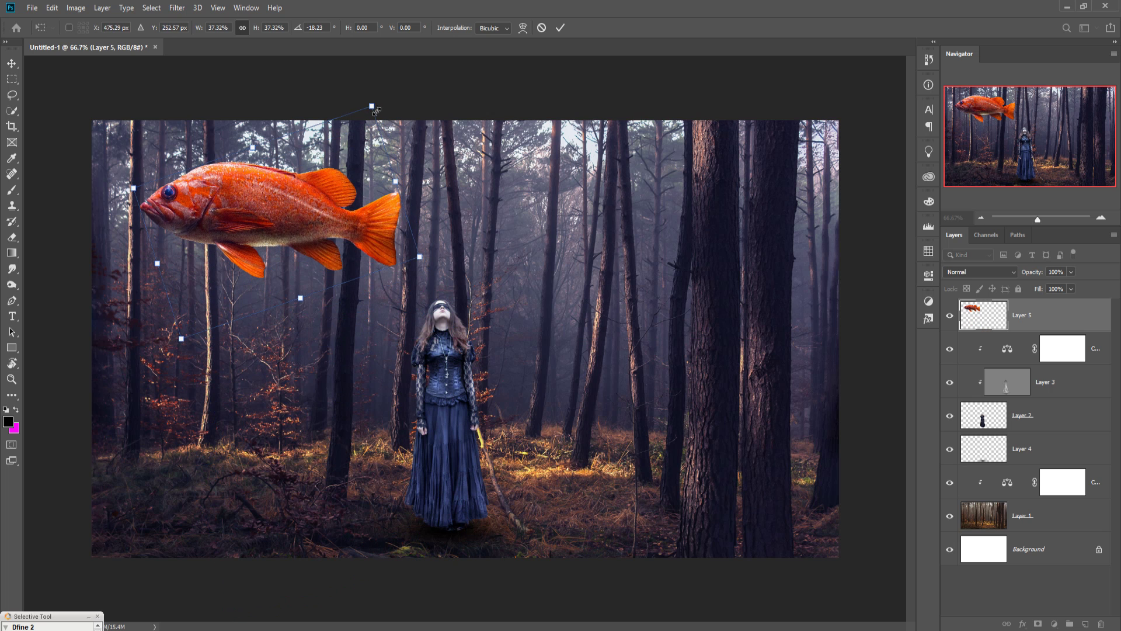
drag(377, 111, 357, 134)
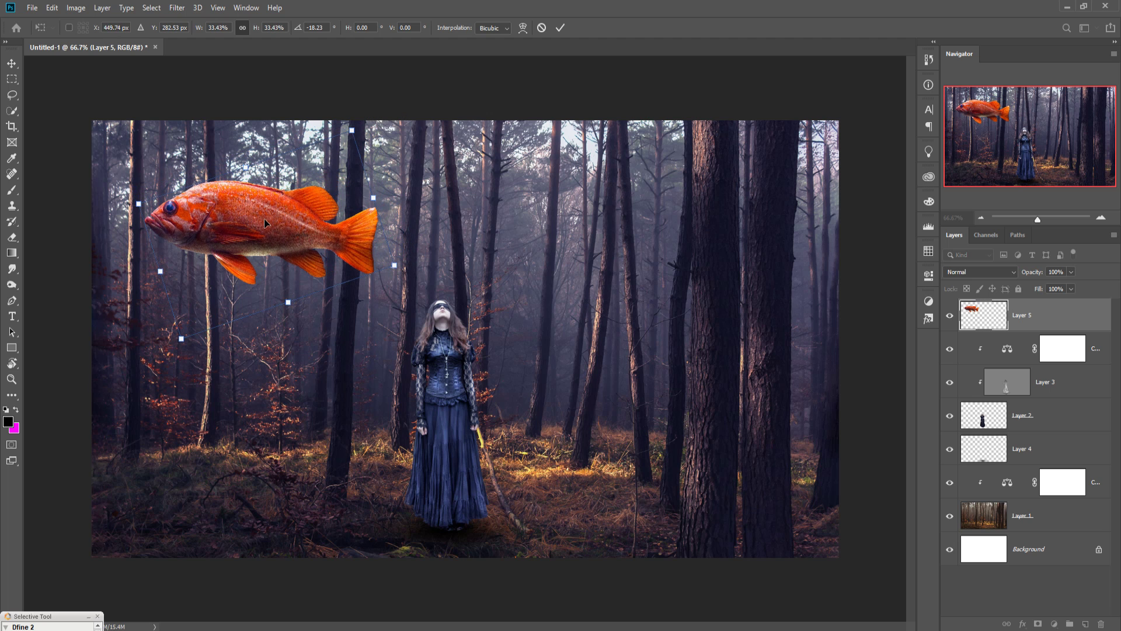
drag(264, 219, 261, 215)
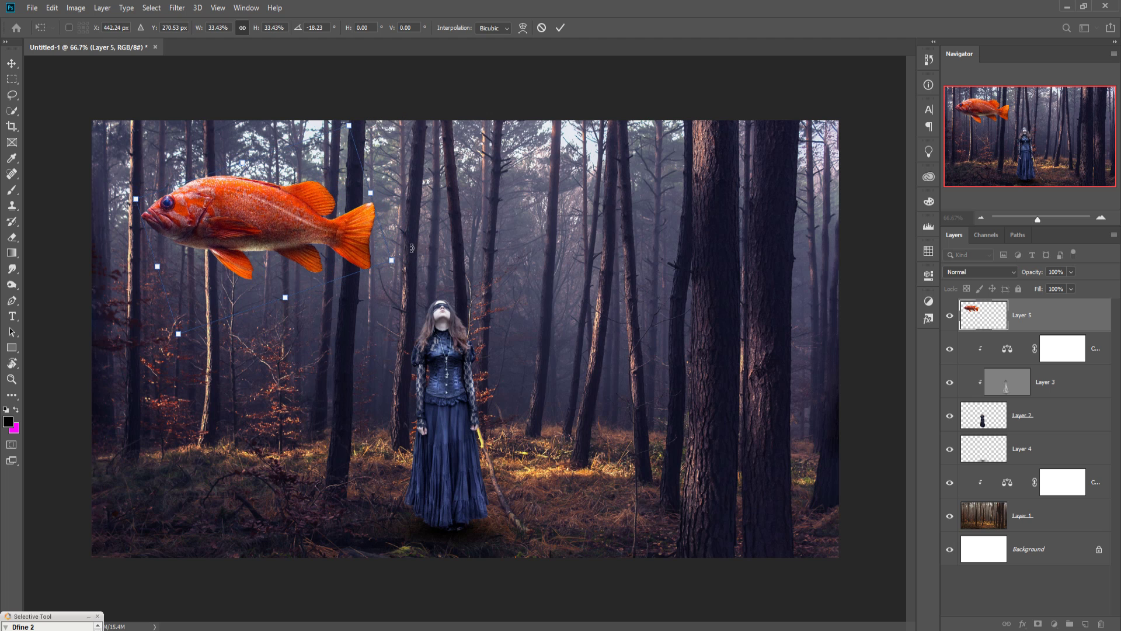
drag(425, 269, 431, 260)
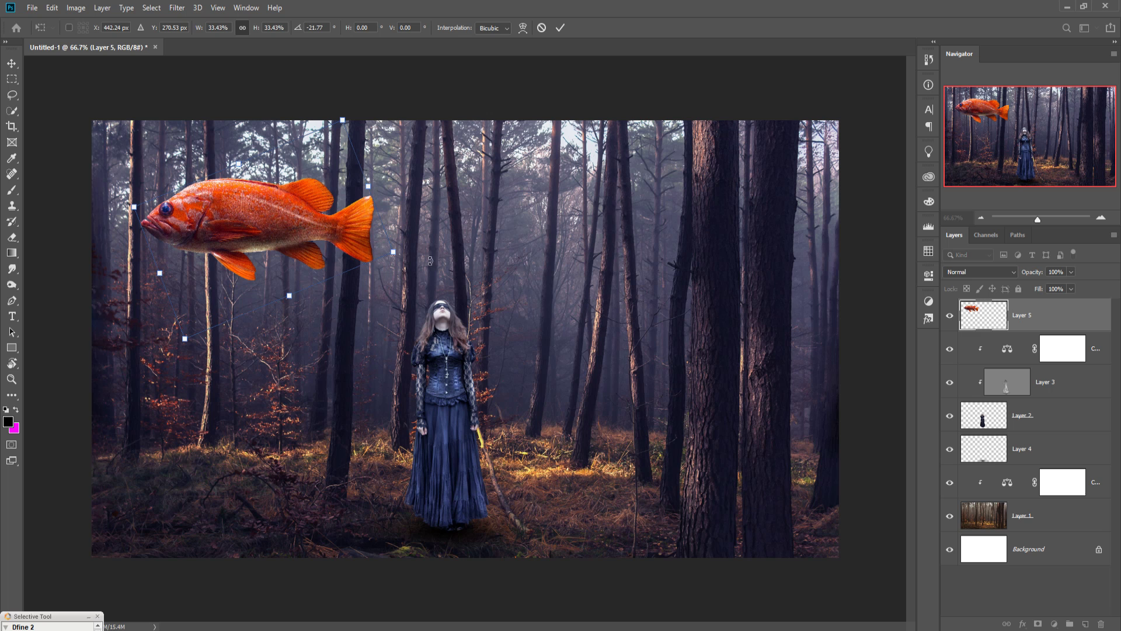
click(559, 28)
Step: Duplicate the fish layer and place the copy, slightly enlarged, across the two thick trunks in the image's upper right
right_click(1087, 329)
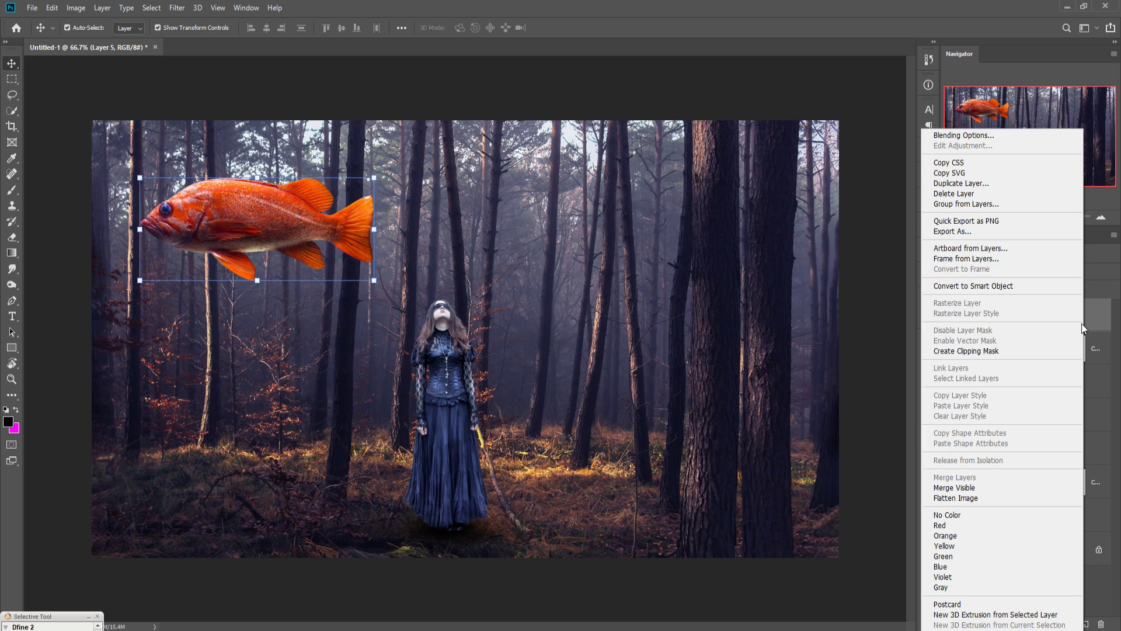
click(958, 185)
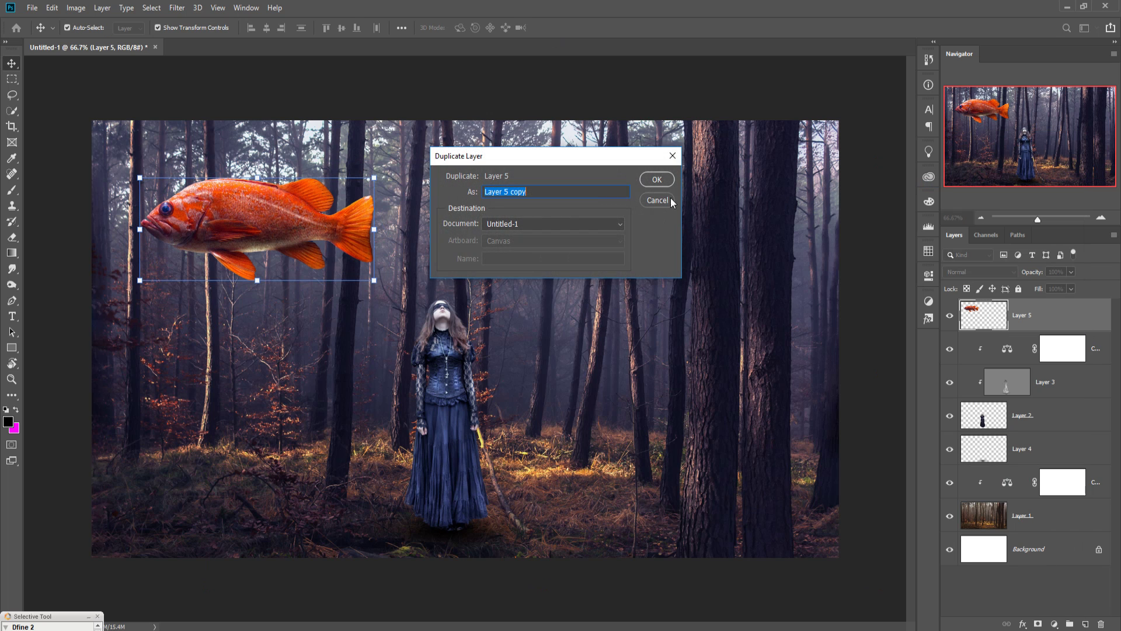
key(Return)
drag(273, 219, 747, 196)
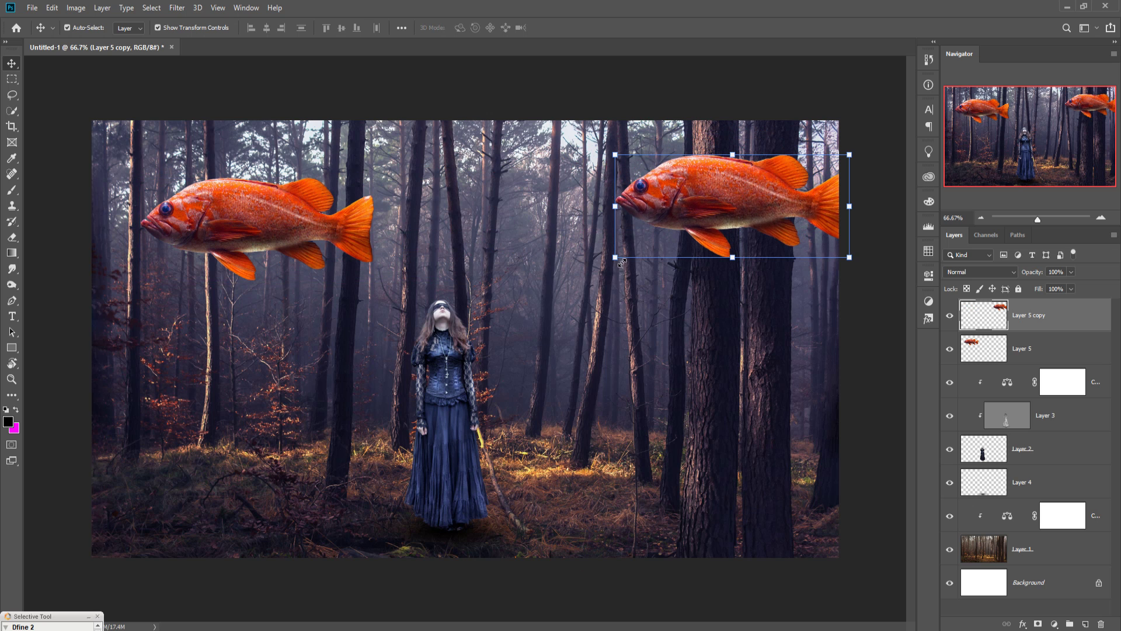
drag(621, 263, 582, 287)
drag(731, 202, 733, 195)
click(560, 27)
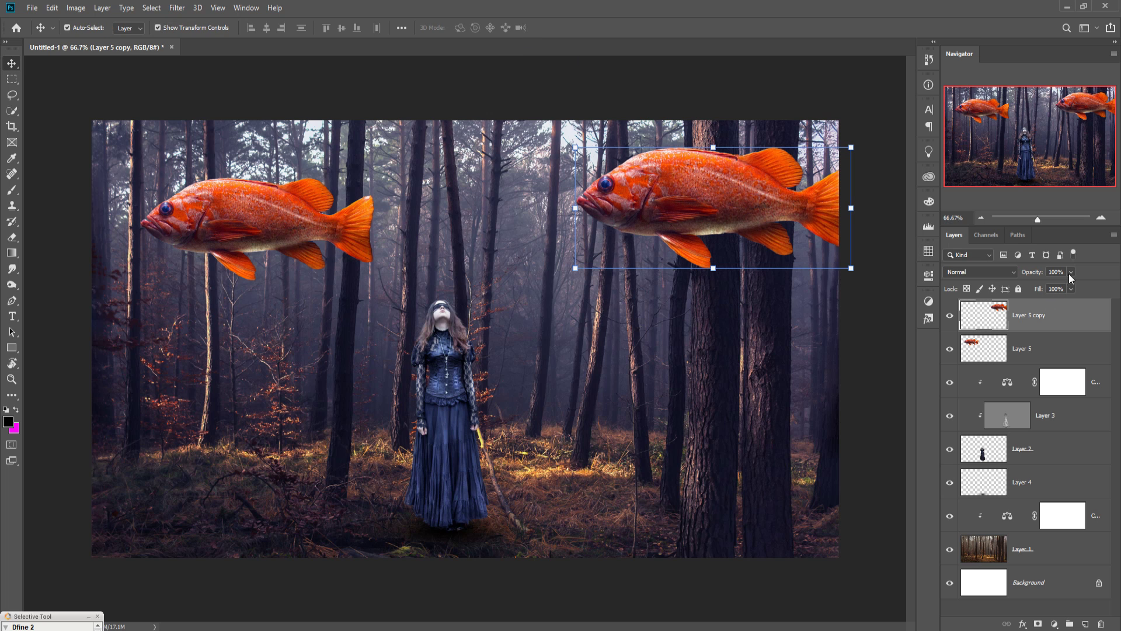
Step: Lower the fish copy's opacity to 51% and add a layer mask to it
click(1070, 273)
drag(1070, 285, 1049, 288)
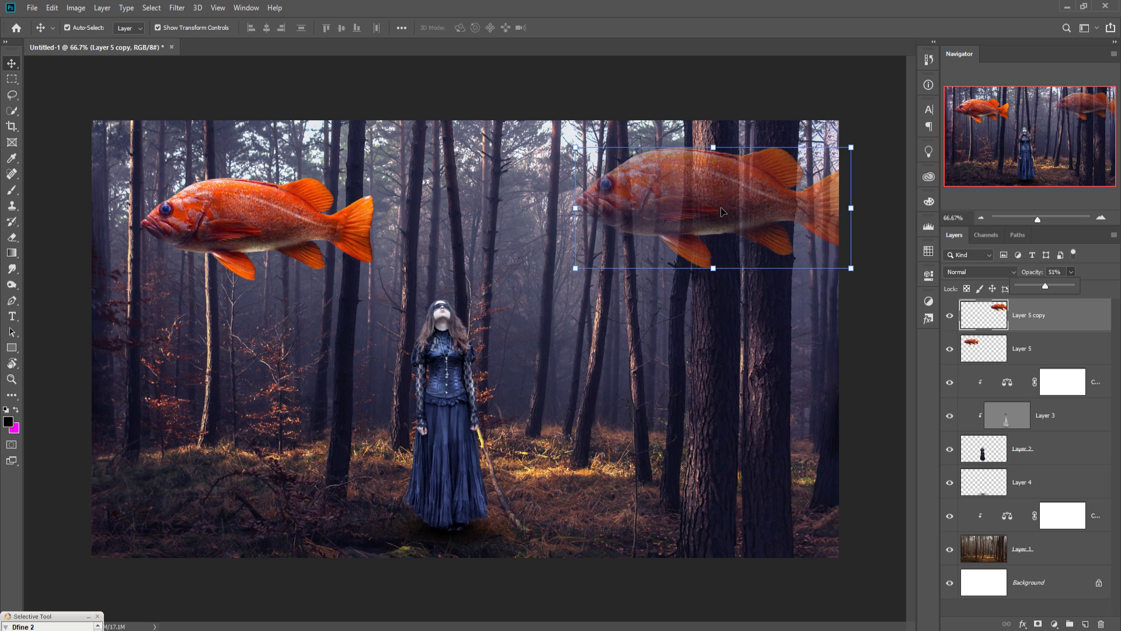
click(1038, 624)
Step: Paint black on the fish copy's layer mask to hide the fish where it crosses the nearest thick trunk and the slim one beside it
click(12, 190)
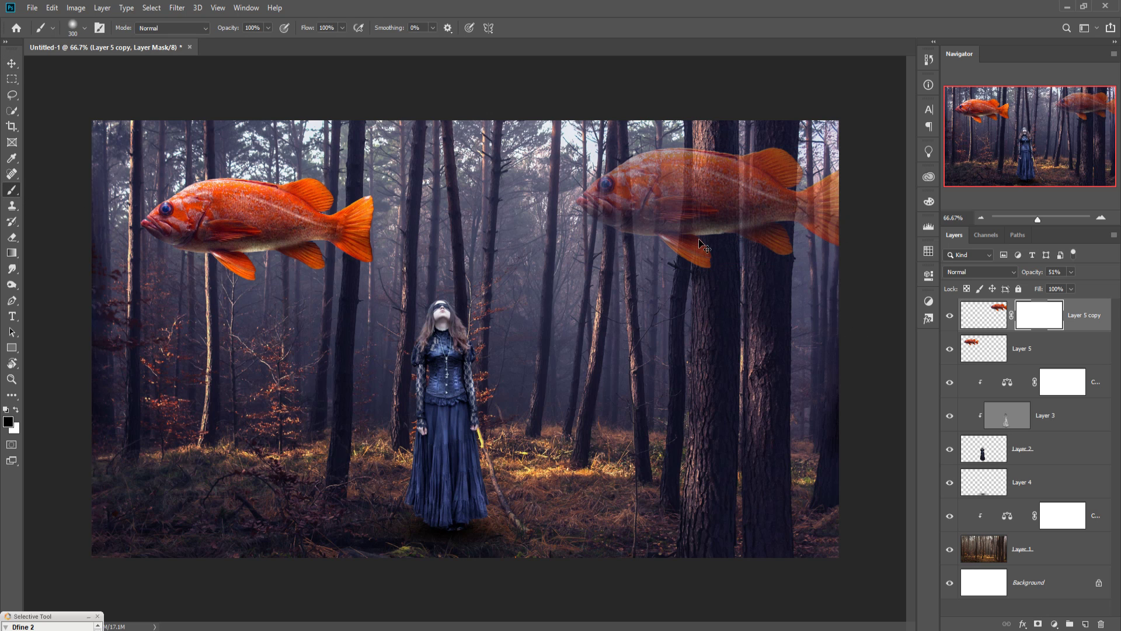
key(ctrl+plus)
key(ctrl+plus)
key(ctrl+plus)
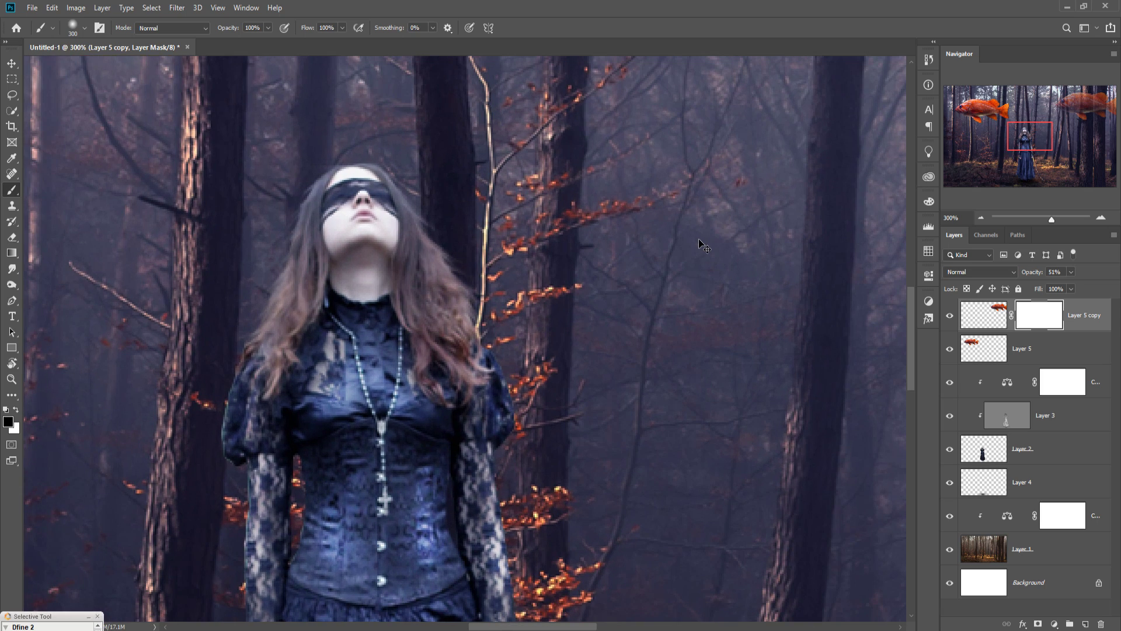
key(ctrl+plus)
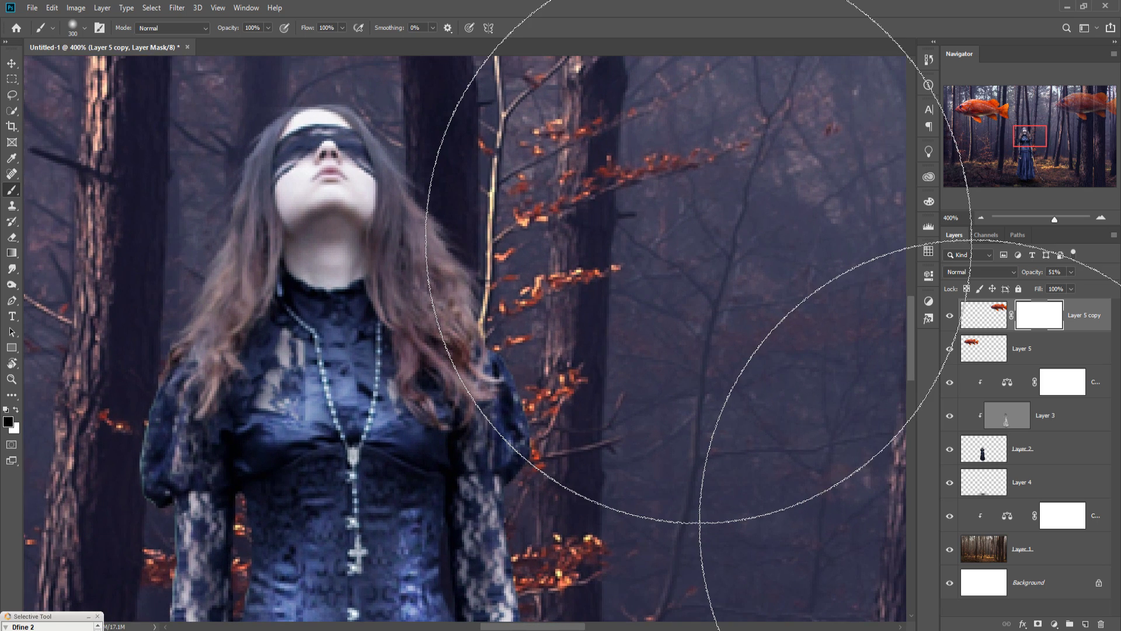
drag(767, 250, 268, 426)
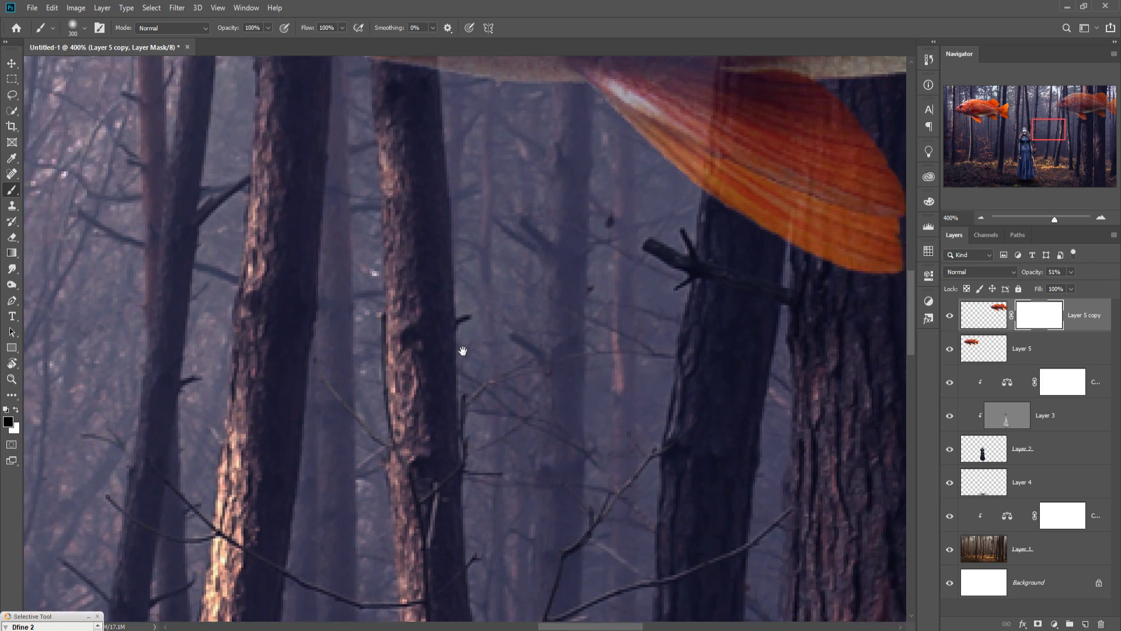
drag(463, 350, 475, 533)
mouse_move(682, 347)
mouse_down()
mouse_move(437, 582)
mouse_move(405, 580)
mouse_up()
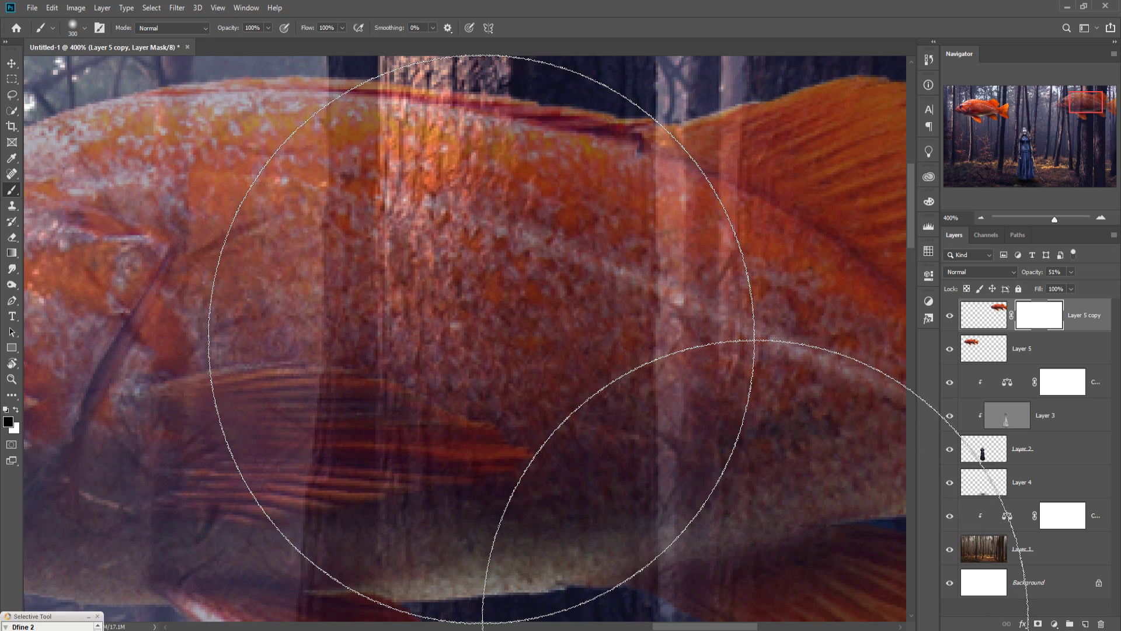
key(bracketleft)
key(bracketleft)
key(bracketleft)
key(bracketleft)
key(bracketleft)
key(bracketleft)
key(bracketleft)
key(bracketleft)
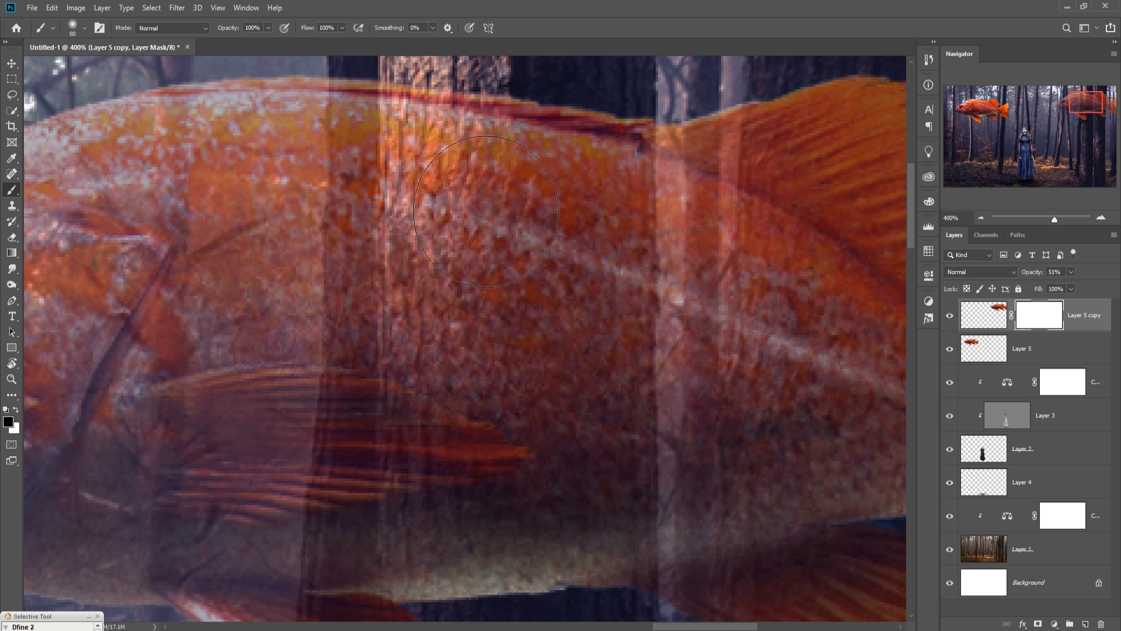
key(bracketleft)
key(bracketleft)
mouse_move(432, 105)
mouse_down()
mouse_move(427, 192)
mouse_move(450, 370)
mouse_move(437, 498)
mouse_move(606, 195)
mouse_up()
scroll(603, 117, down, 5)
drag(455, 377, 563, 463)
scroll(563, 463, down, 4)
mouse_move(470, 327)
mouse_down()
mouse_move(545, 423)
mouse_move(513, 488)
mouse_move(605, 520)
mouse_move(625, 230)
mouse_up()
scroll(625, 230, up, 5)
mouse_move(642, 315)
mouse_down()
mouse_move(671, 143)
mouse_move(688, 230)
mouse_move(688, 591)
mouse_up()
key(bracketleft)
key(bracketleft)
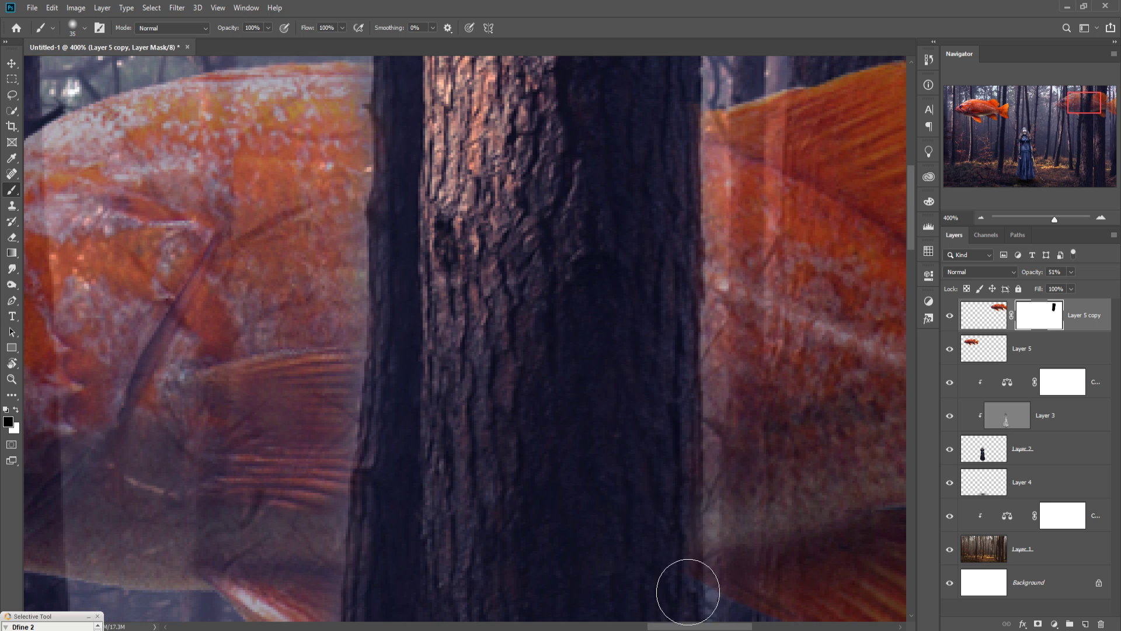
scroll(641, 571, down, 4)
scroll(641, 566, up, 3)
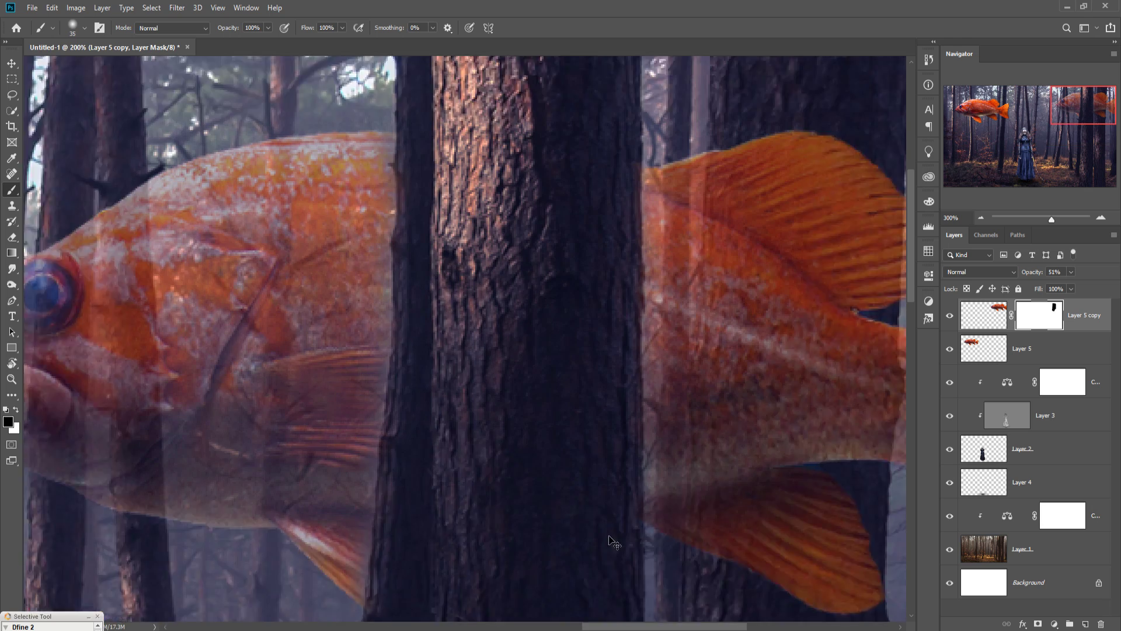
Step: Refine the fish copy's mask along both trunk edges by painting white with a smaller 25 px brush
scroll(409, 146, up, 2)
key(x)
key(bracketleft)
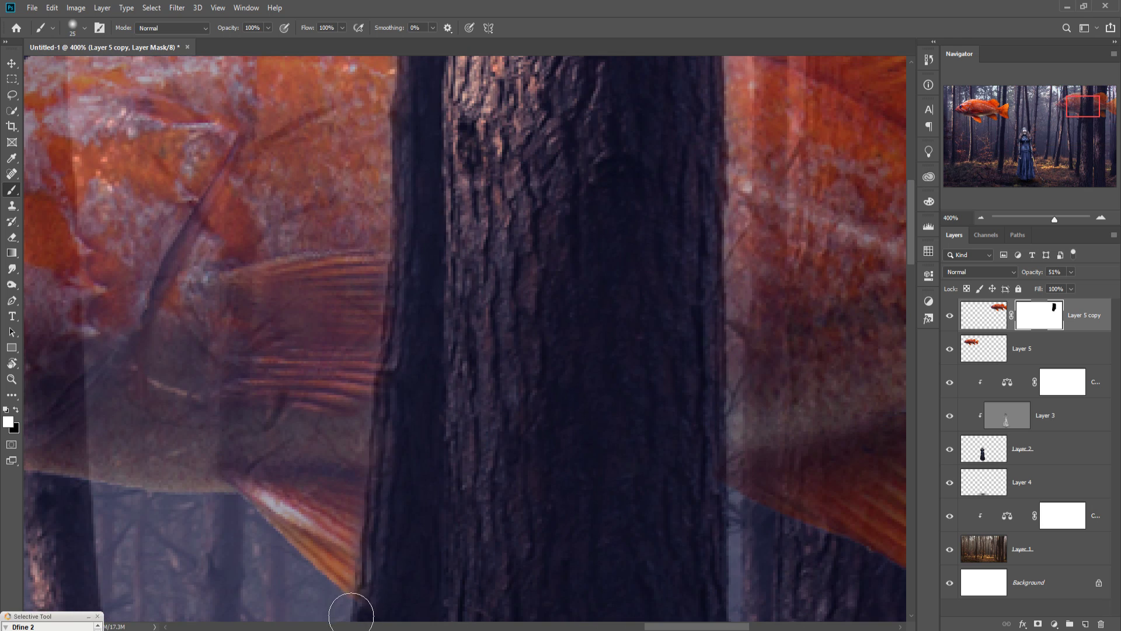
drag(345, 600, 734, 223)
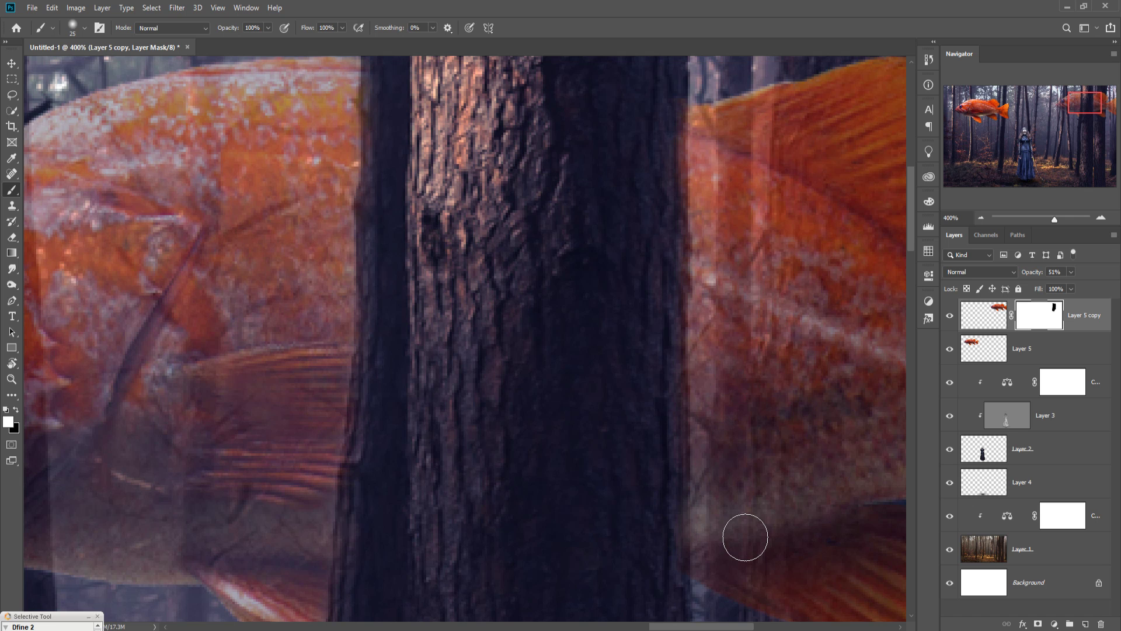
scroll(726, 517, down, 3)
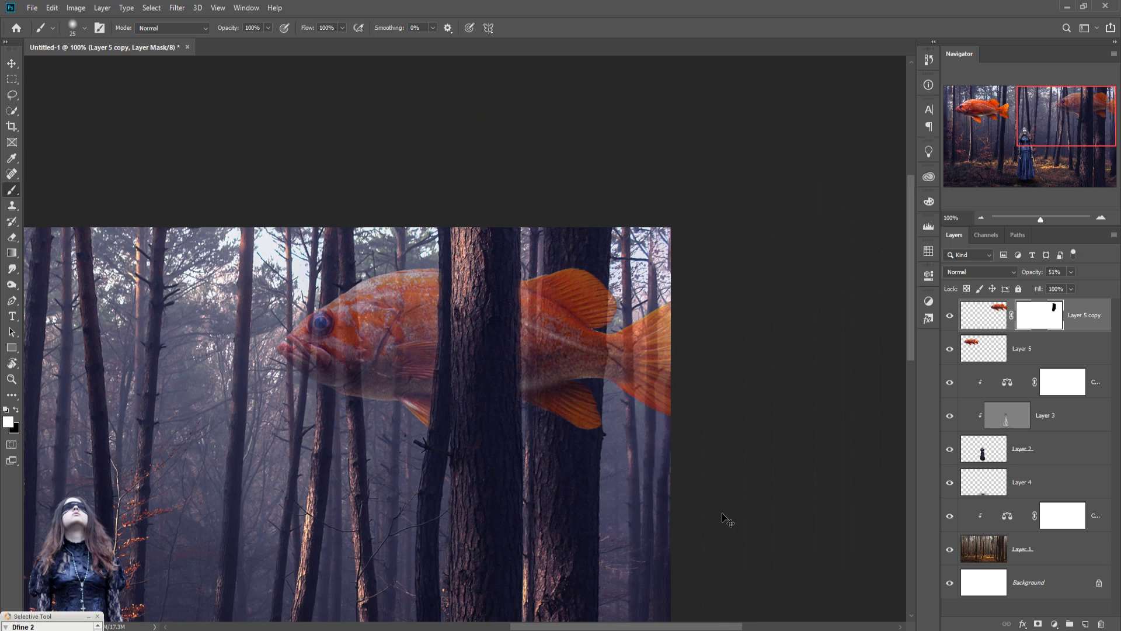
scroll(726, 517, down, 1)
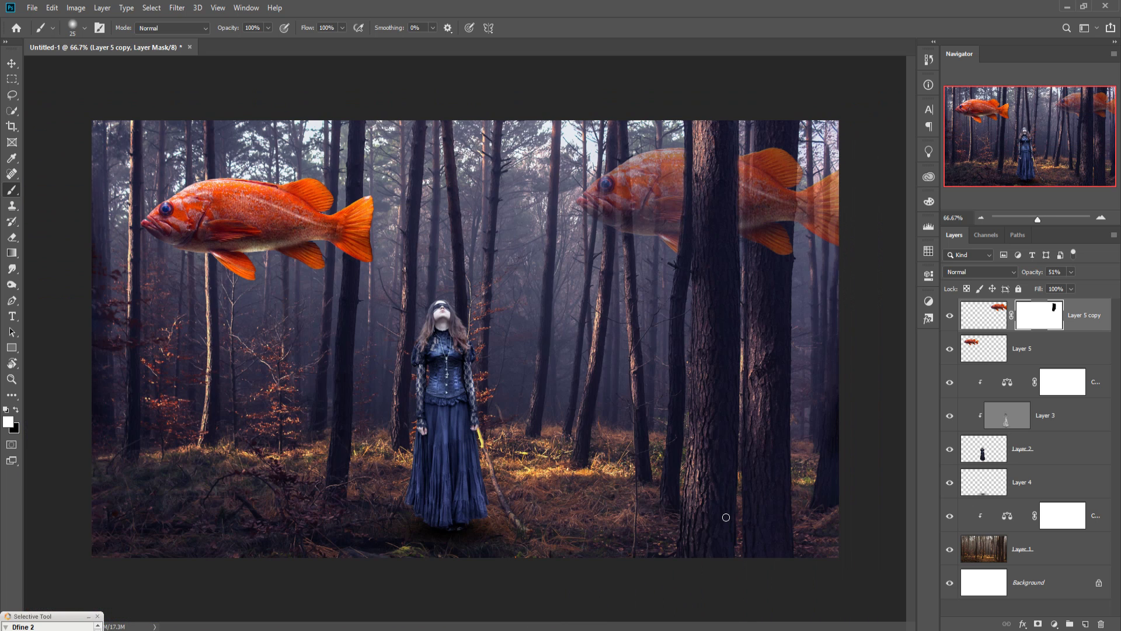
Step: Set the masked fish copy's opacity to 100%
click(1088, 317)
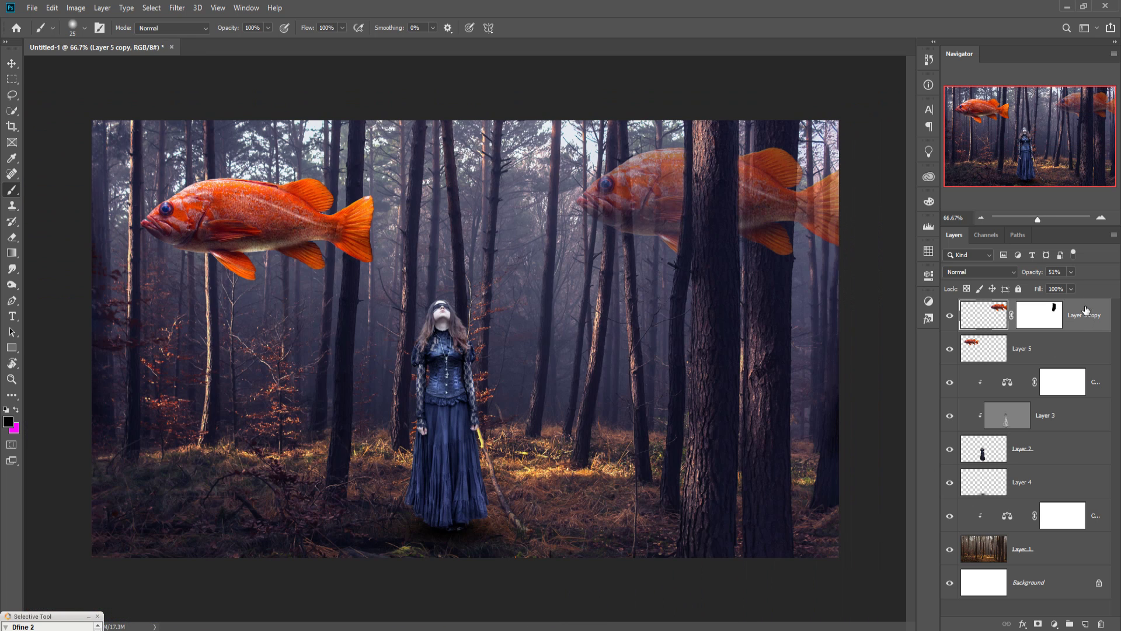
click(1071, 272)
drag(1089, 282, 1099, 286)
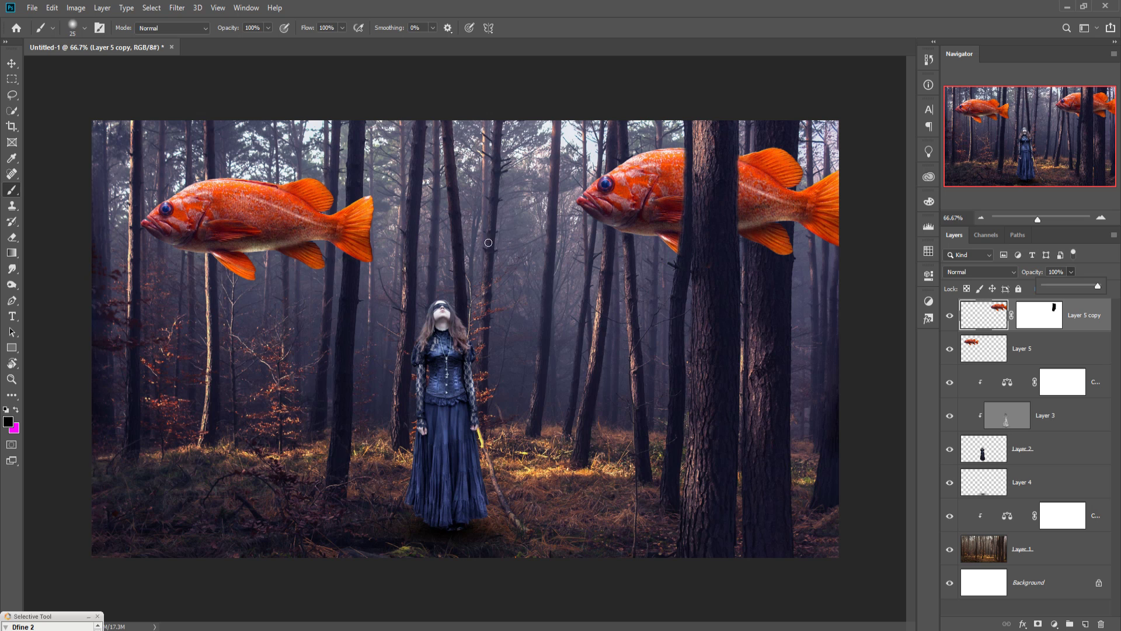
Step: Scale the original fish in the image's upper left down to about 86%
click(12, 63)
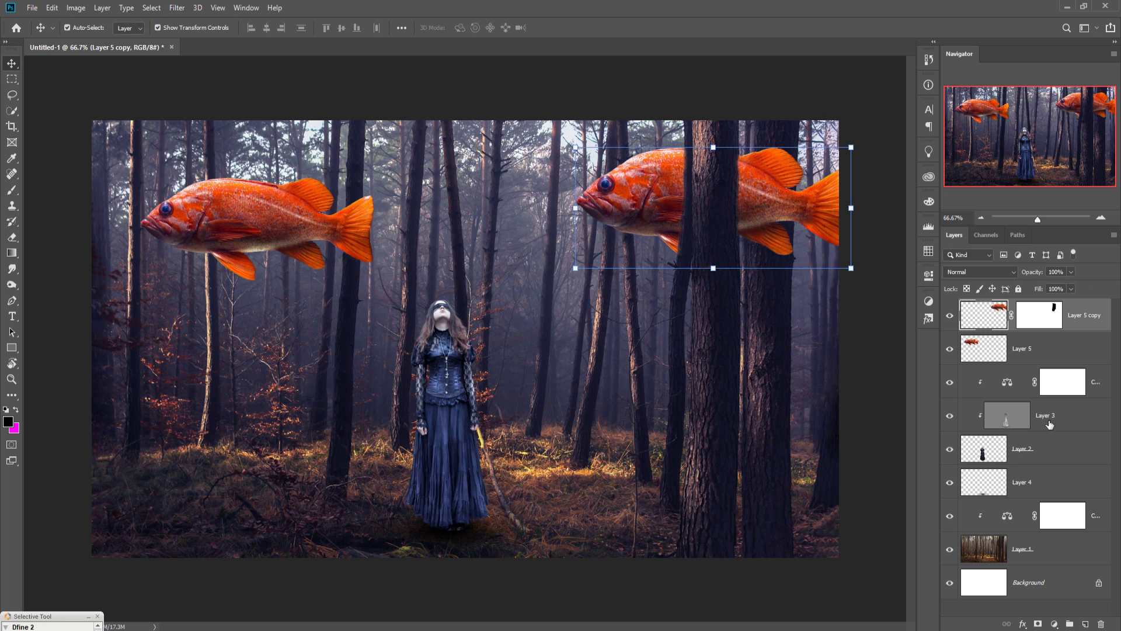
click(1030, 354)
drag(377, 185, 343, 197)
drag(258, 231, 259, 228)
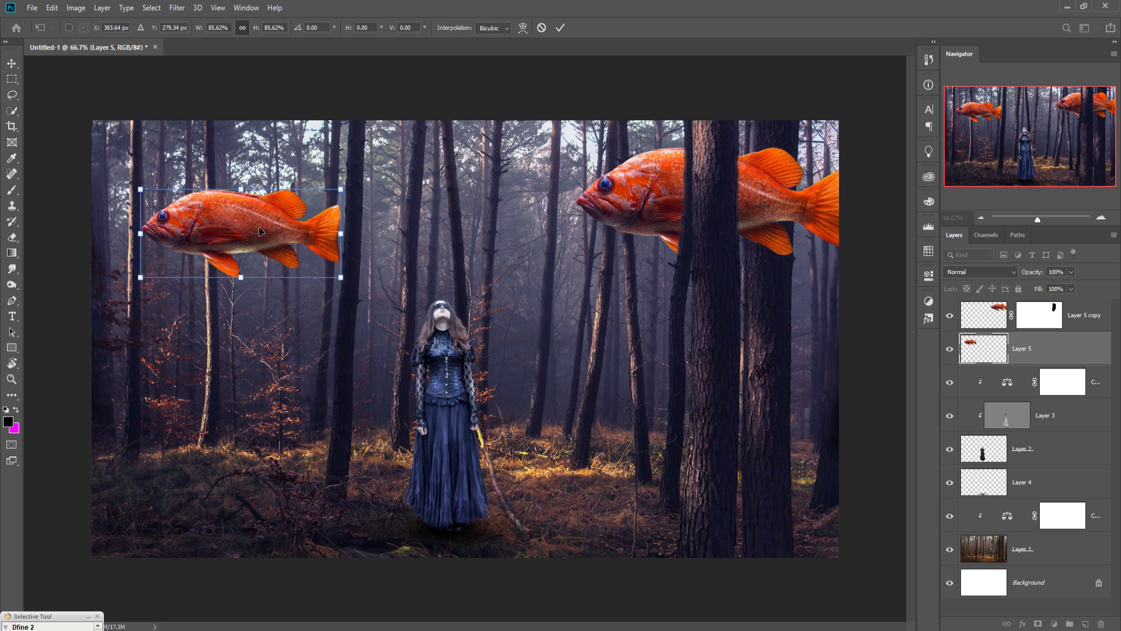
click(560, 27)
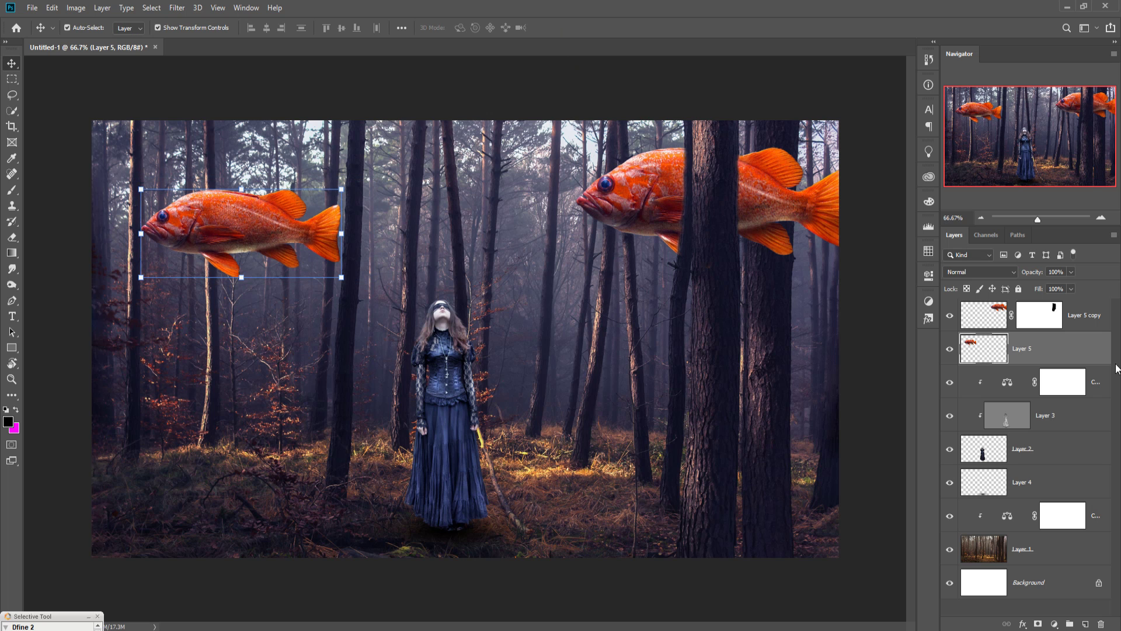
Step: Duplicate the original fish, enlarge the copy to about 192%, and place it in the image's lower left with its head beyond the edge
right_click(1098, 356)
click(969, 183)
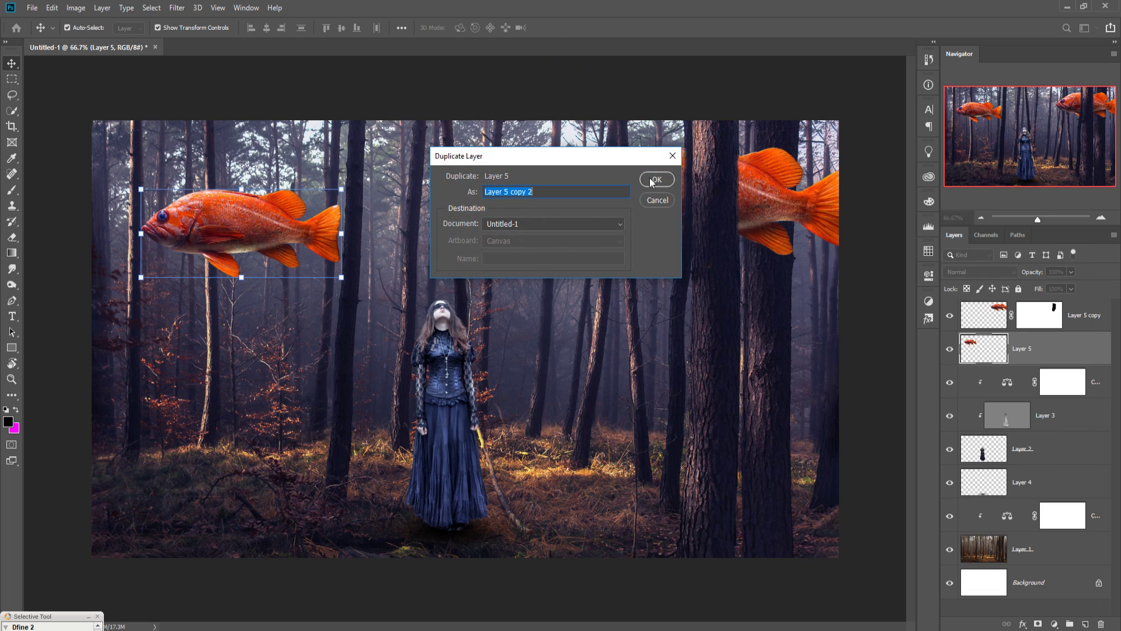
click(653, 181)
drag(238, 229, 255, 533)
drag(367, 498, 560, 443)
drag(382, 520, 198, 411)
click(560, 28)
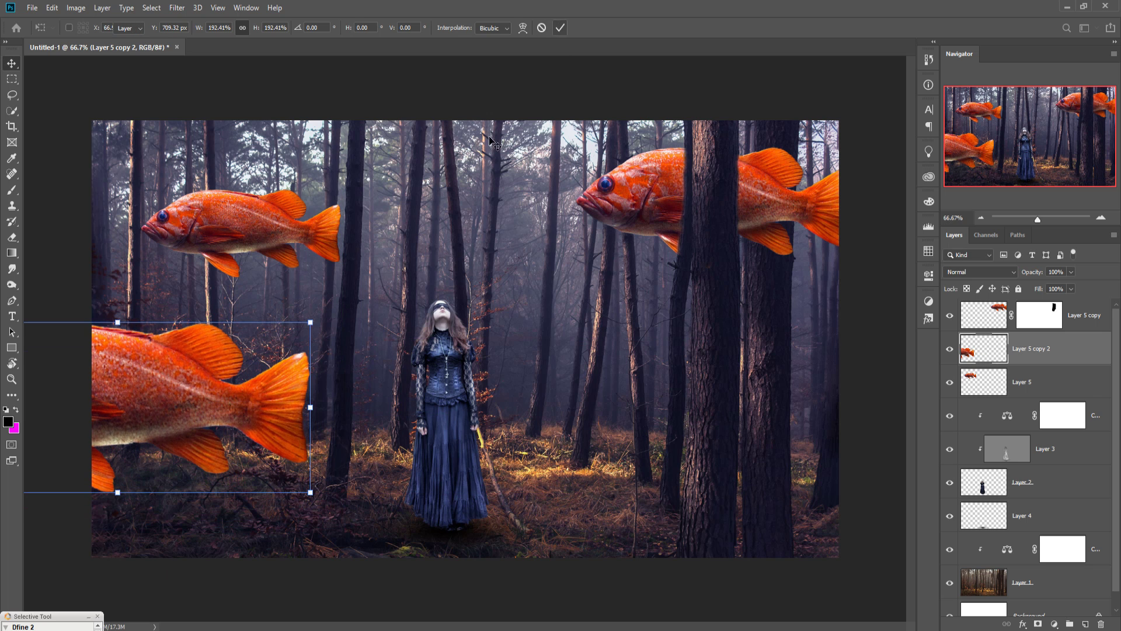
Step: Apply a Motion Blur with angle 0° and distance 131 pixels to the enlarged fish copy
click(182, 11)
mouse_move(199, 159)
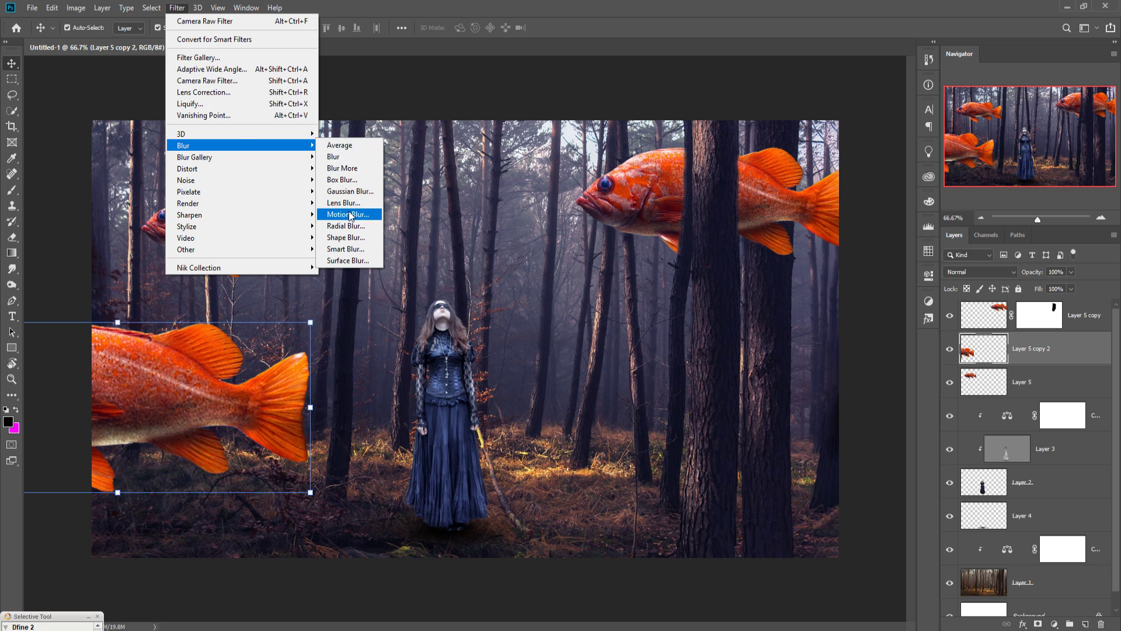
click(349, 214)
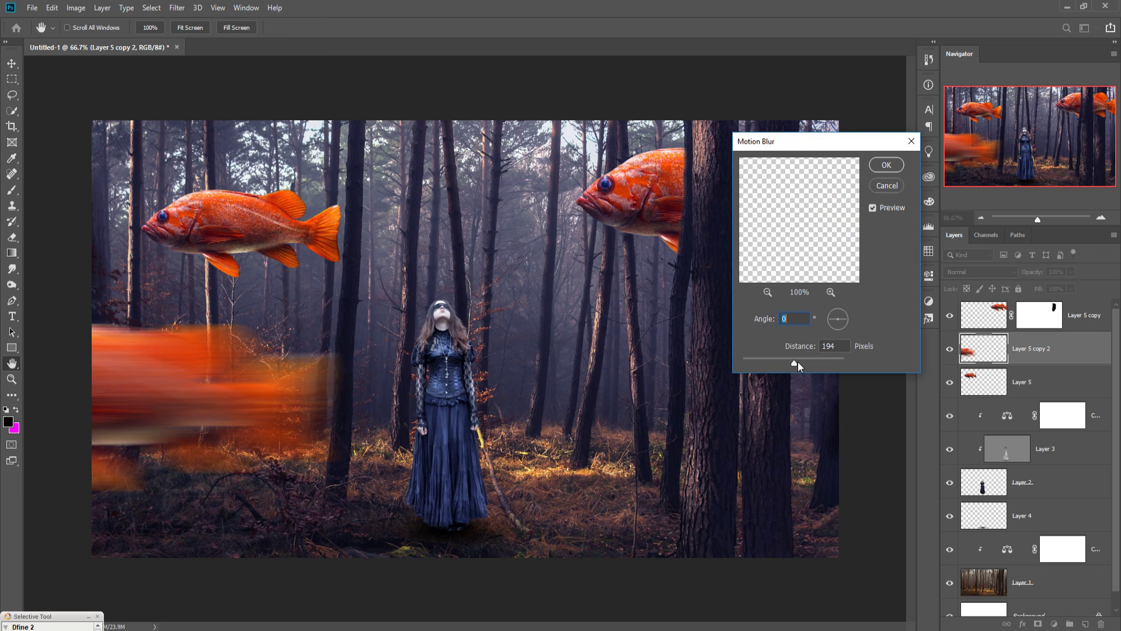
drag(794, 362, 783, 365)
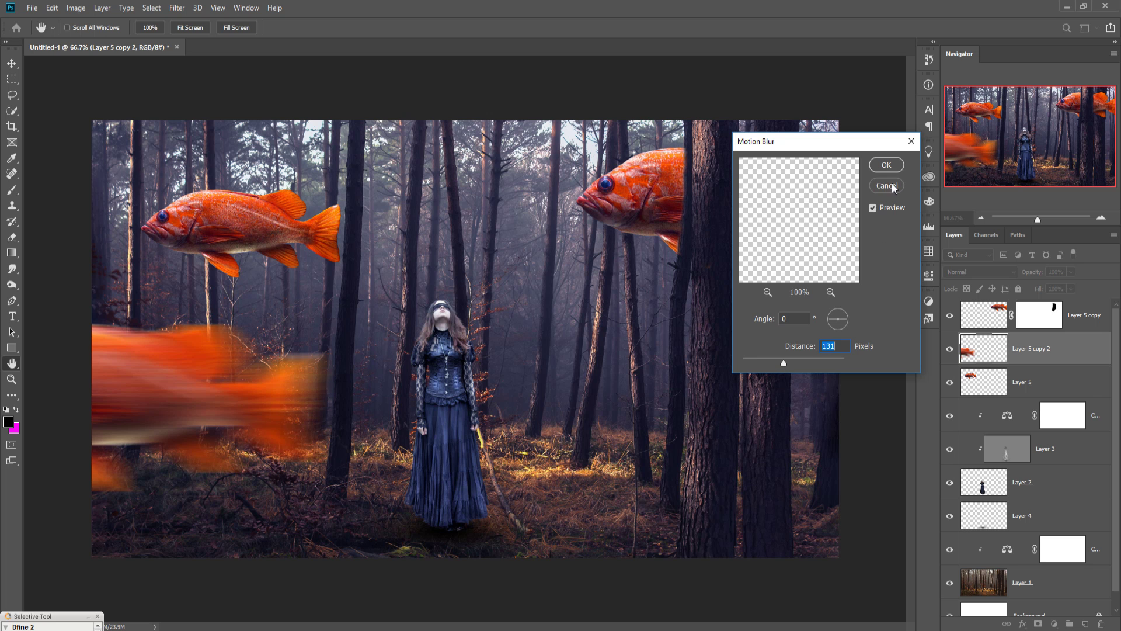
click(886, 165)
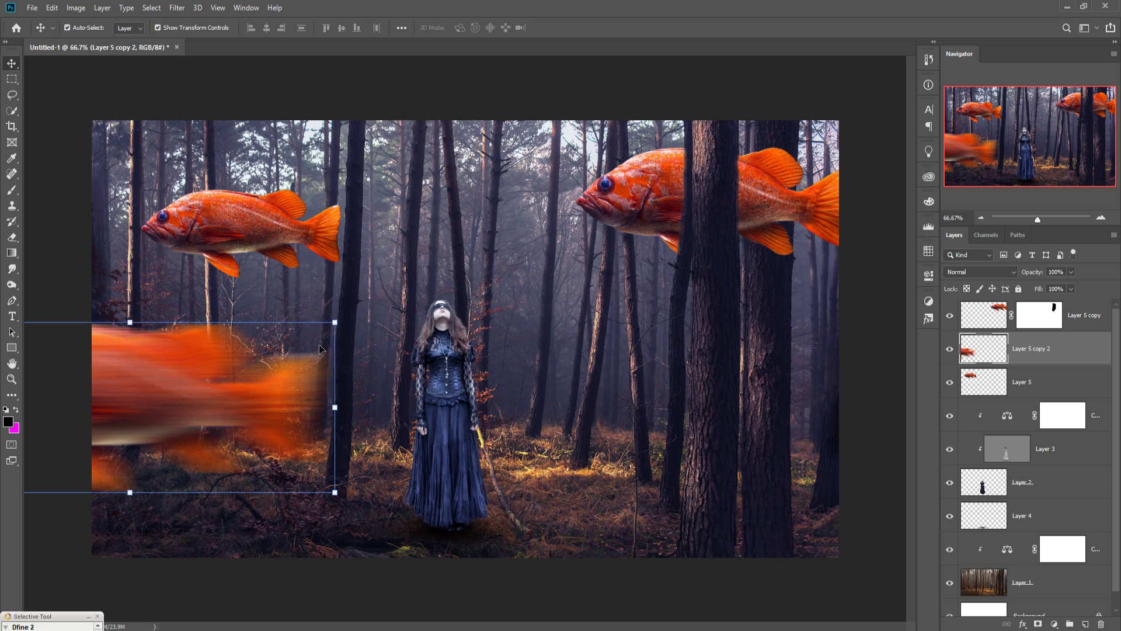
Step: Duplicate the original fish again and place the copy at the image's lower right edge so only its front part shows
click(1070, 381)
right_click(1069, 380)
click(932, 184)
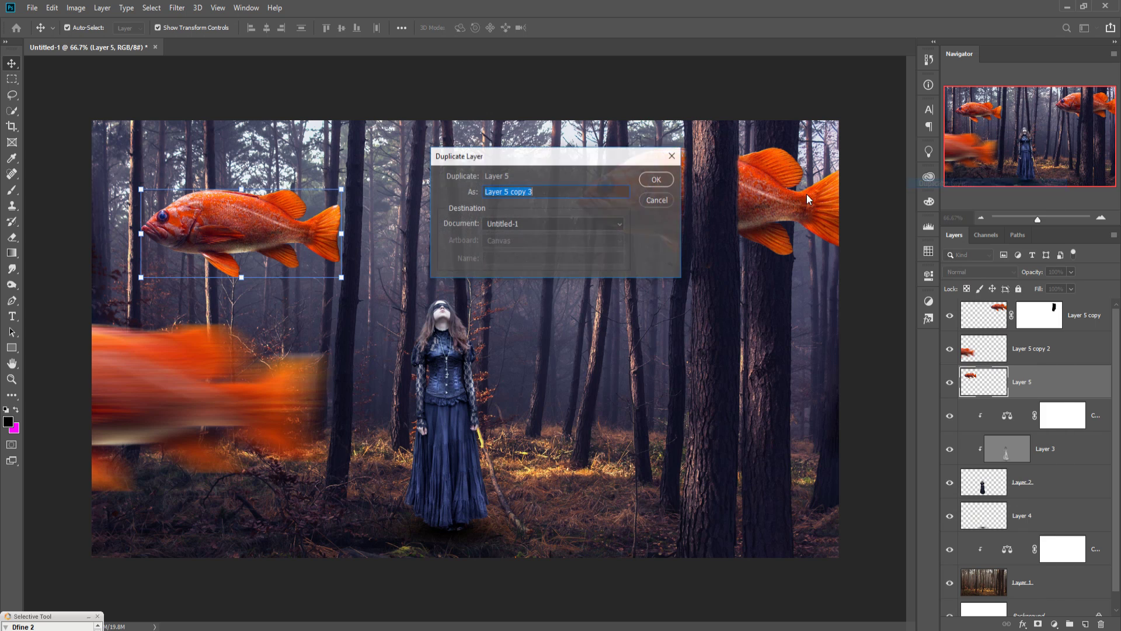
click(665, 179)
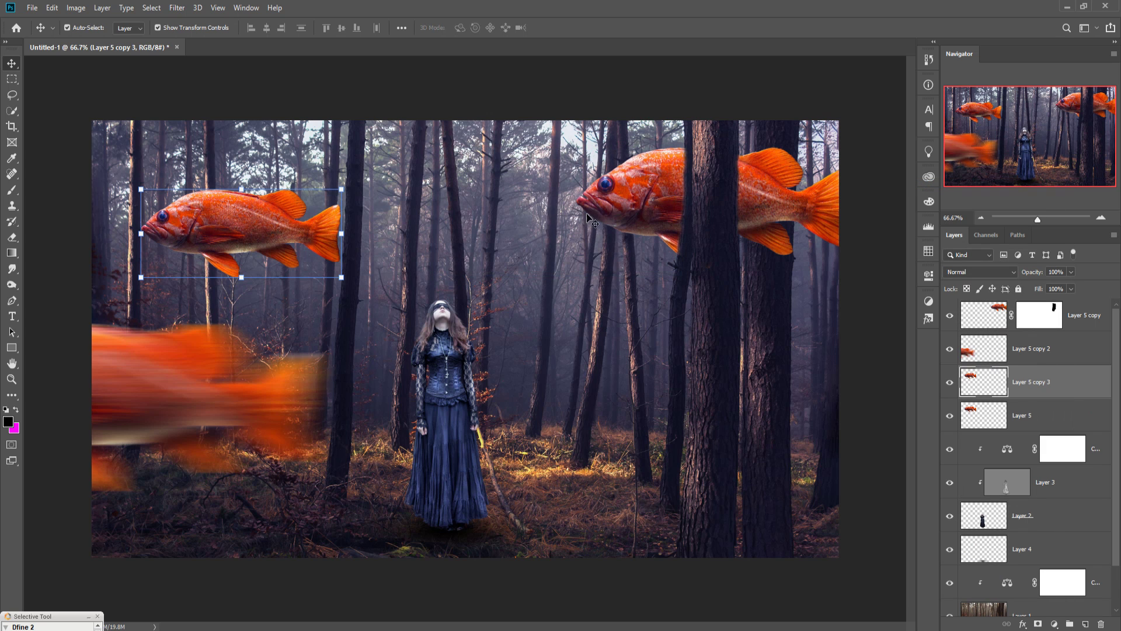
drag(248, 227, 794, 416)
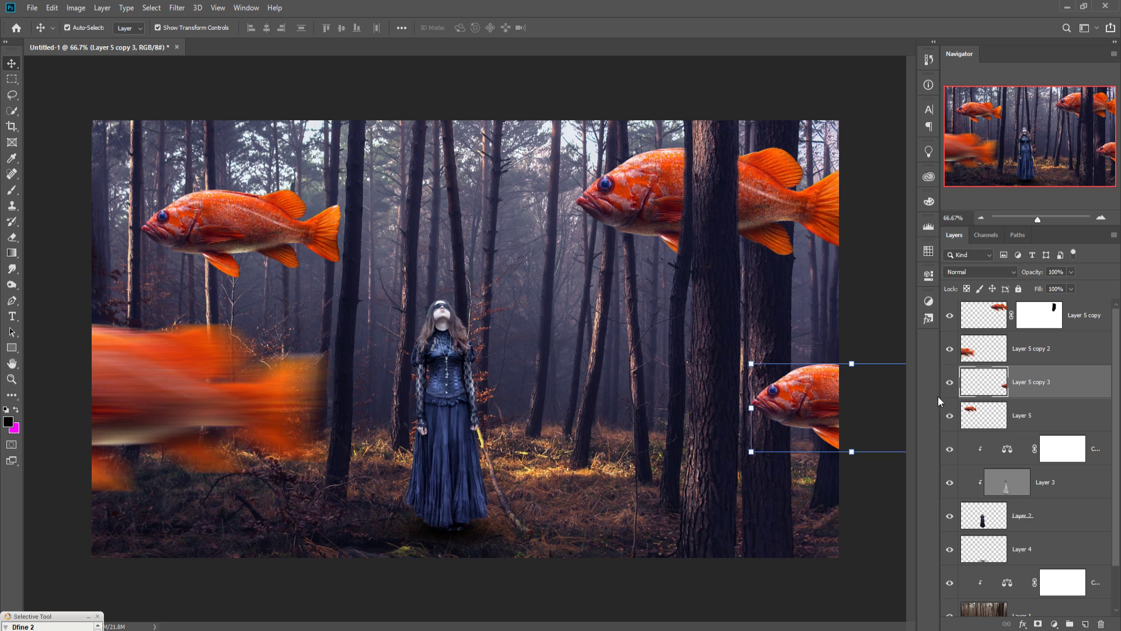
Step: Duplicate the original fish once more, scale the copy to about 44%, and place it among the trees above the woman
click(1046, 411)
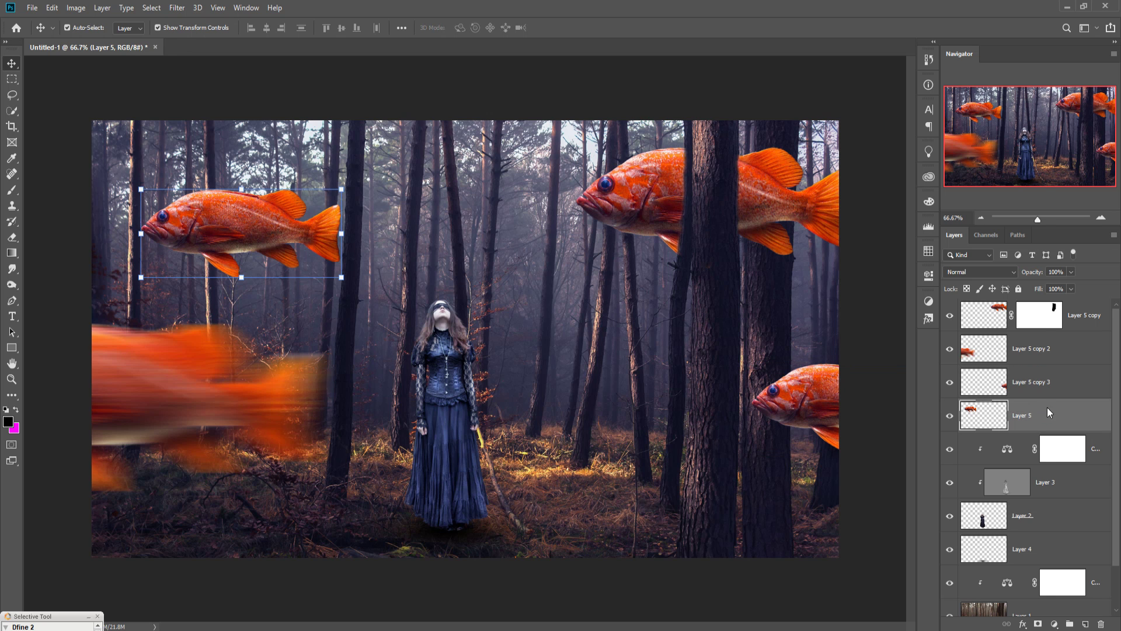
right_click(1046, 408)
click(911, 195)
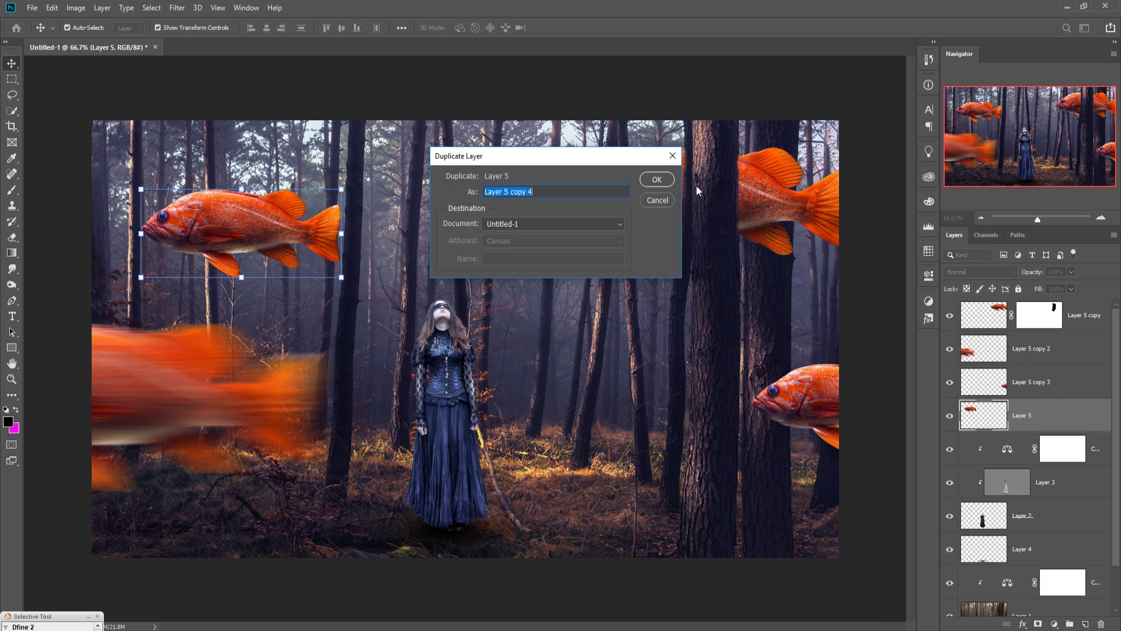
click(656, 179)
drag(253, 207, 500, 210)
drag(596, 184, 549, 184)
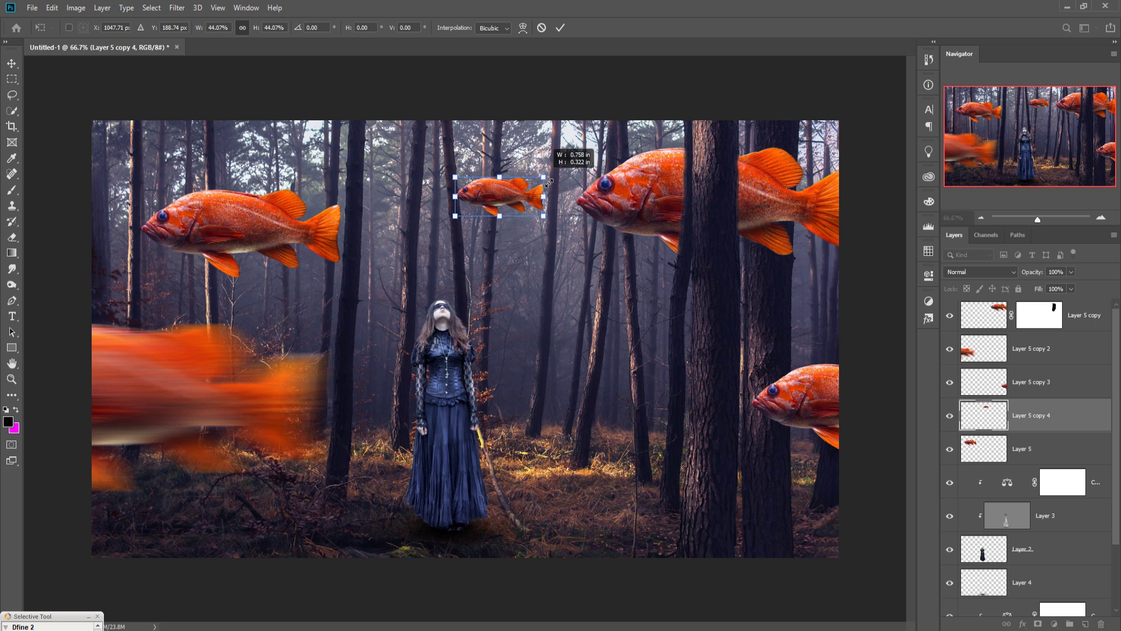
click(560, 27)
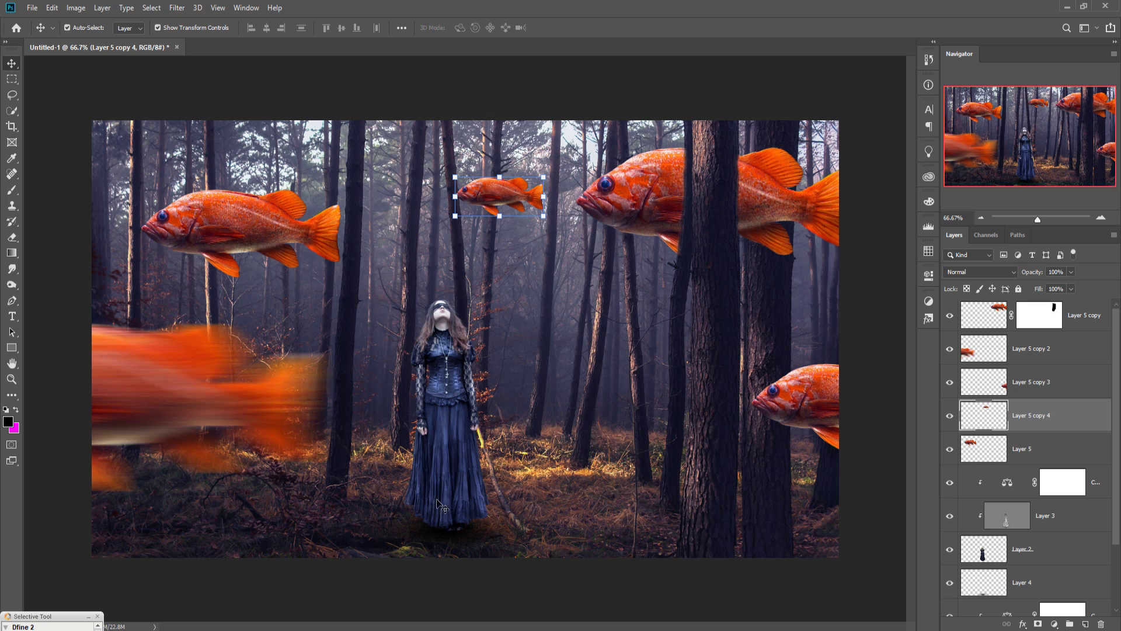
Step: Select the woman's layer, Layer 2
scroll(1070, 480, down, 3)
click(1062, 476)
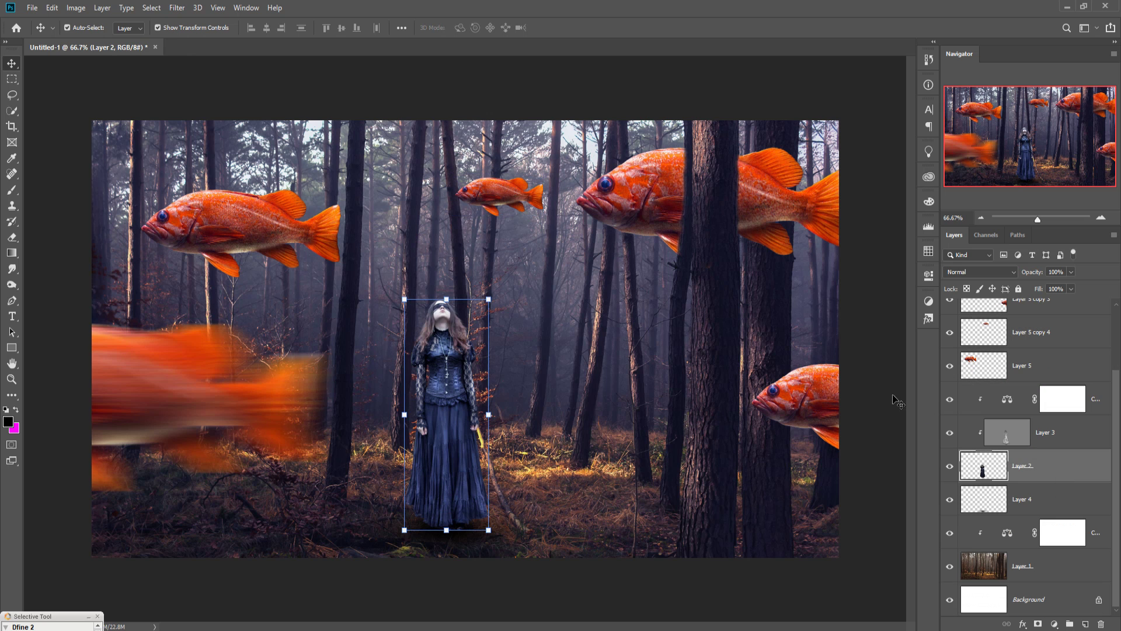
click(12, 190)
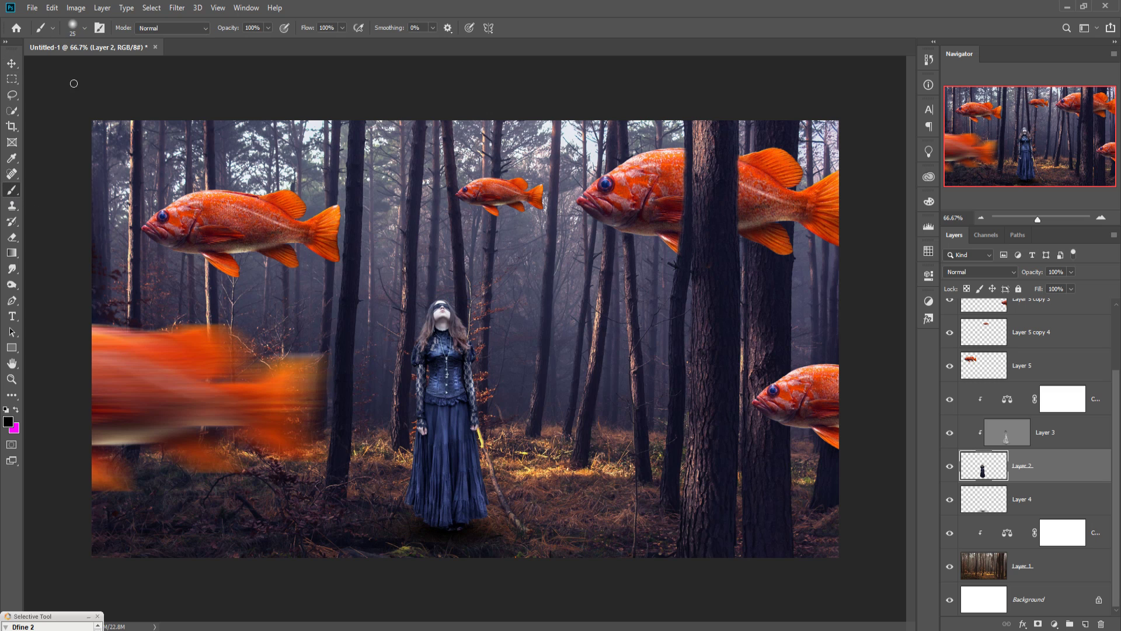
click(84, 29)
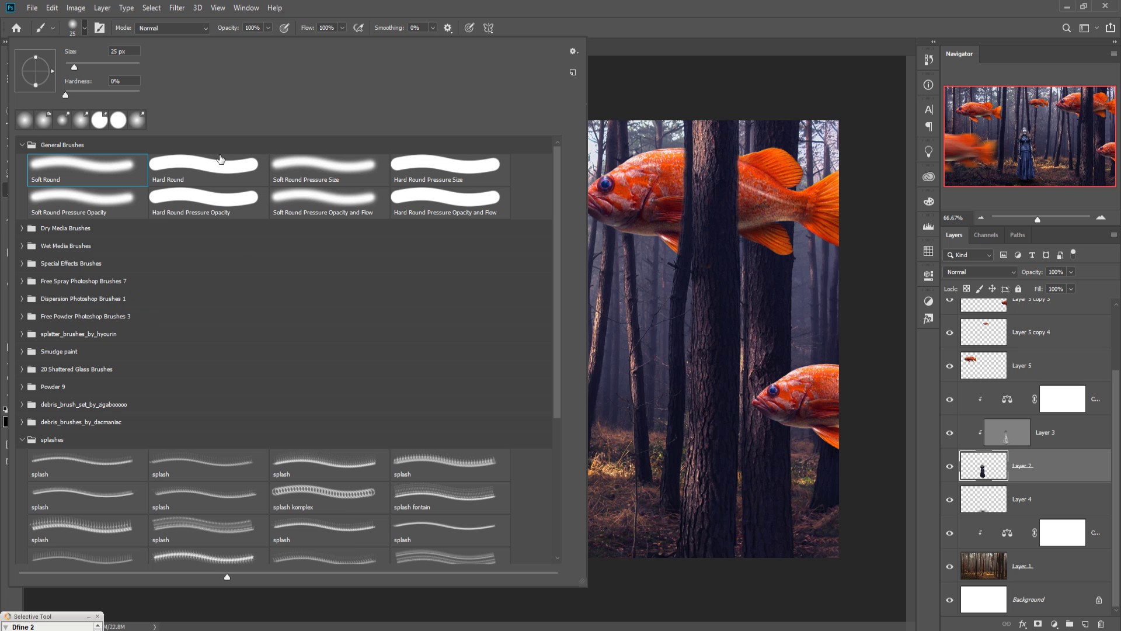
click(494, 12)
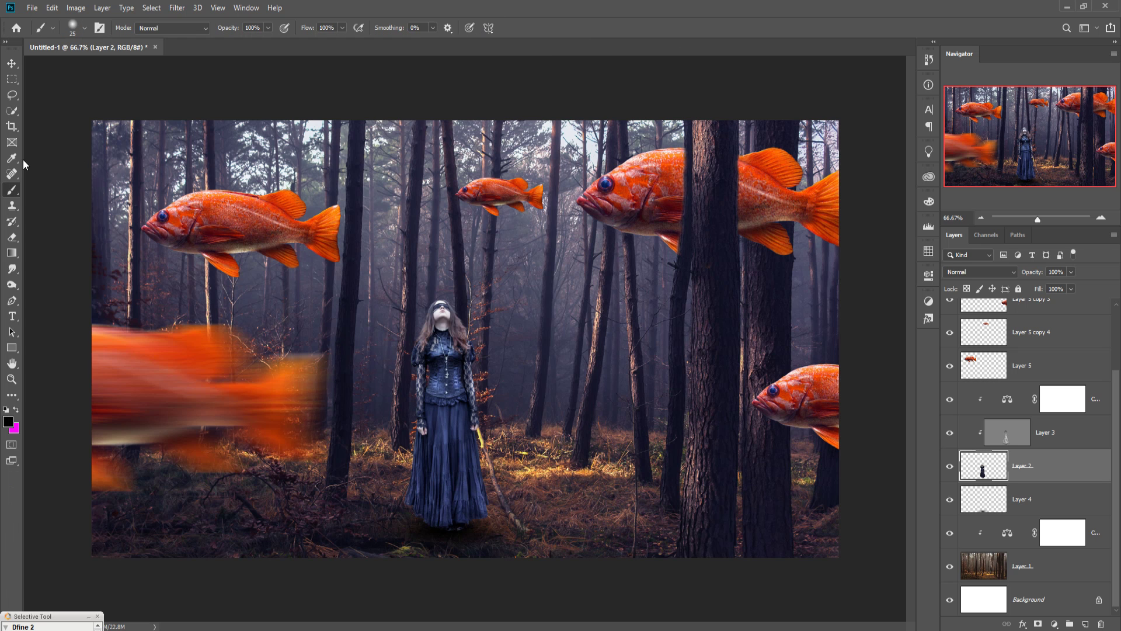
Step: Select a trapezoid with the Polygonal Lasso, narrow above the canvas and widening to the ground around the woman's feet
click(12, 95)
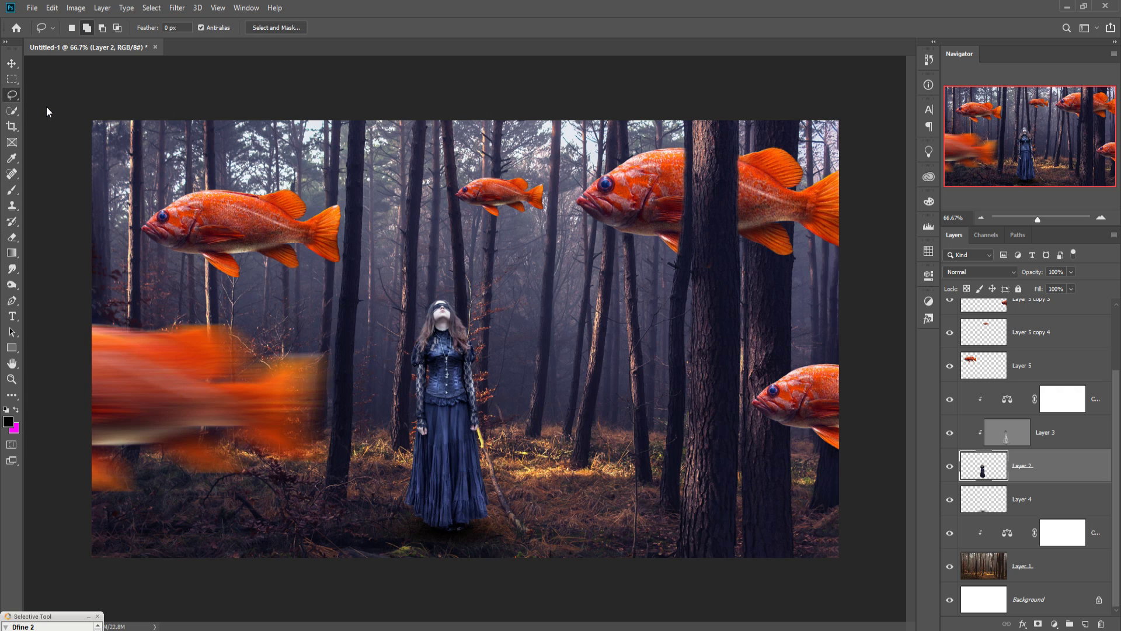
key(shift+l)
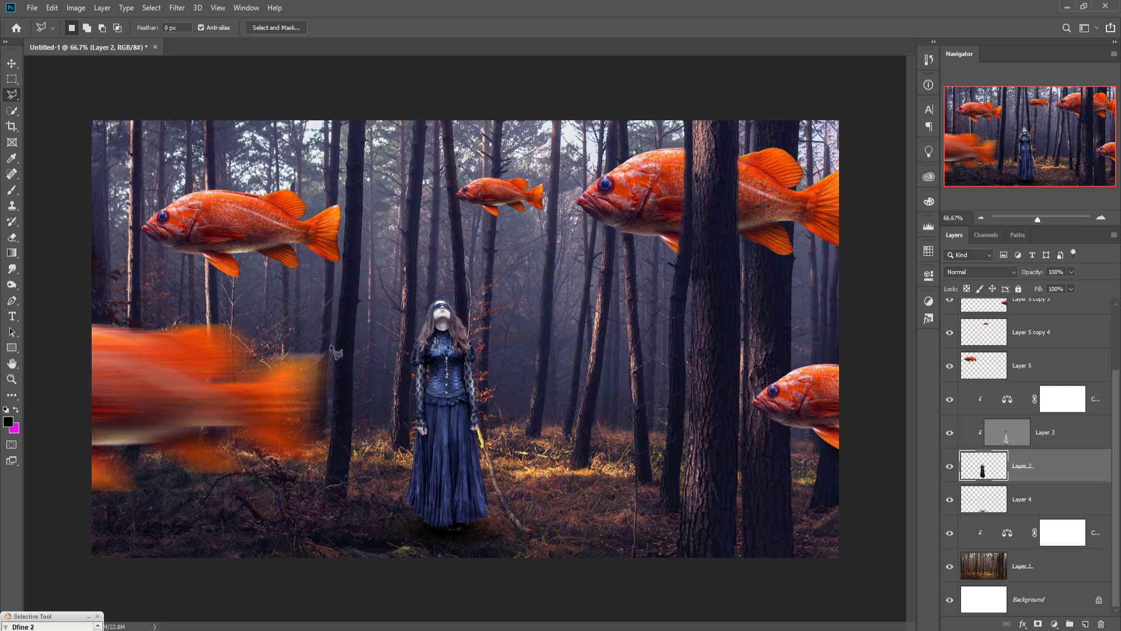
click(356, 525)
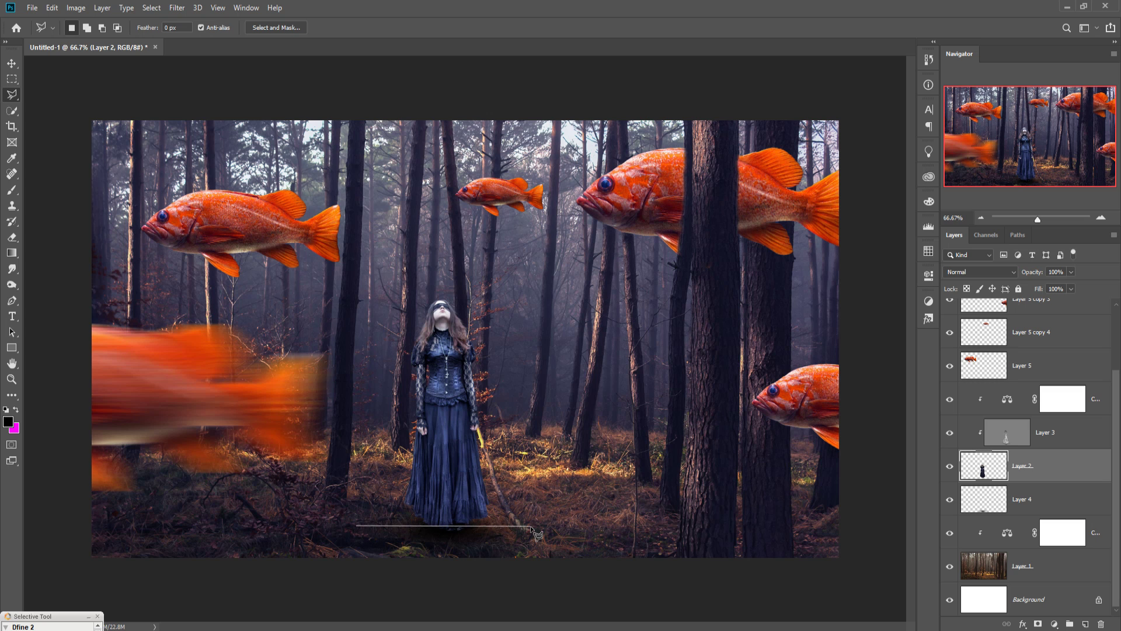
click(530, 526)
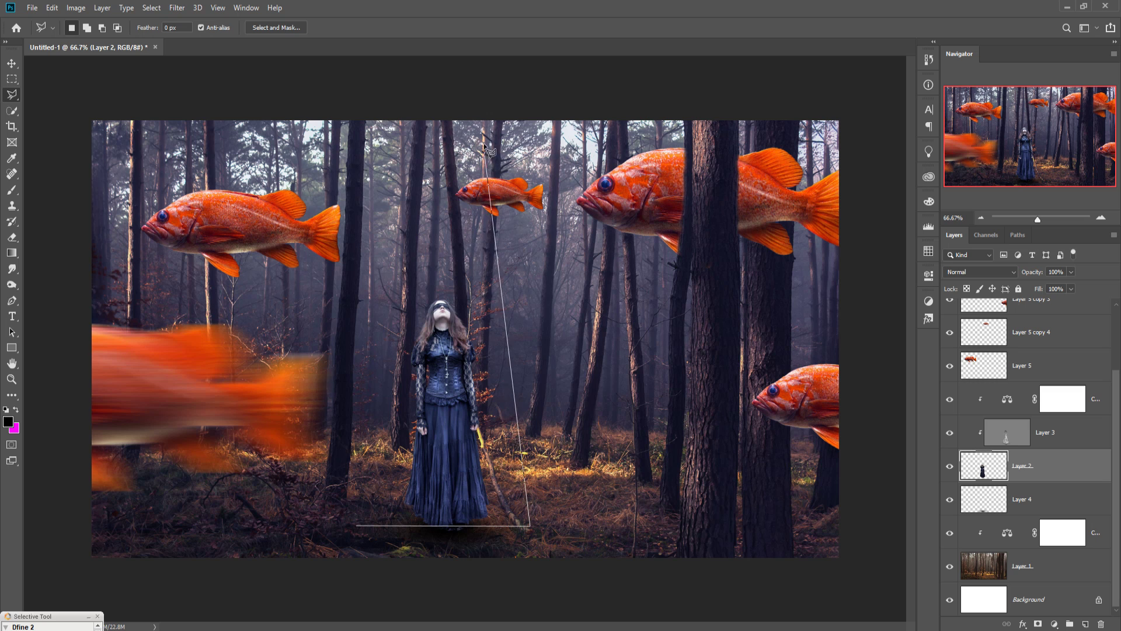
click(474, 112)
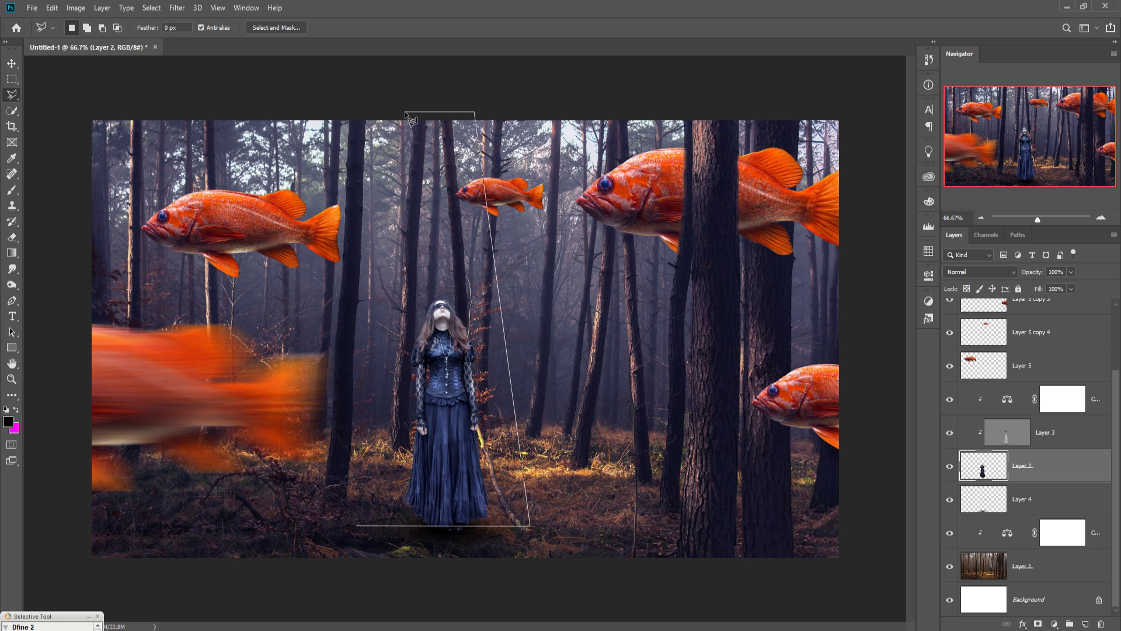
click(400, 112)
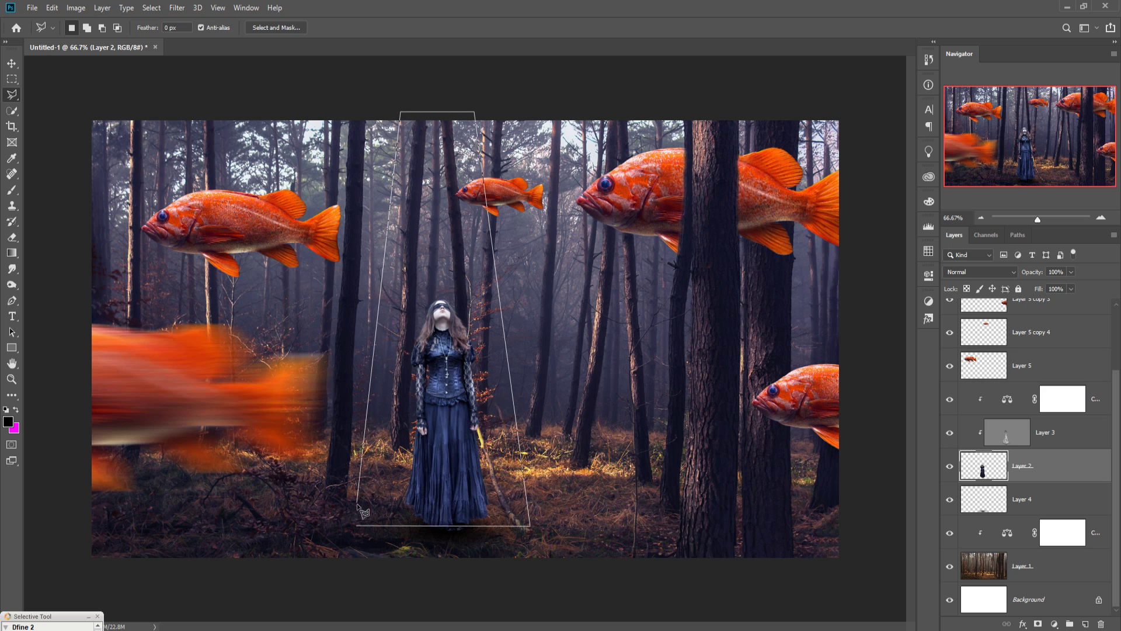
click(356, 526)
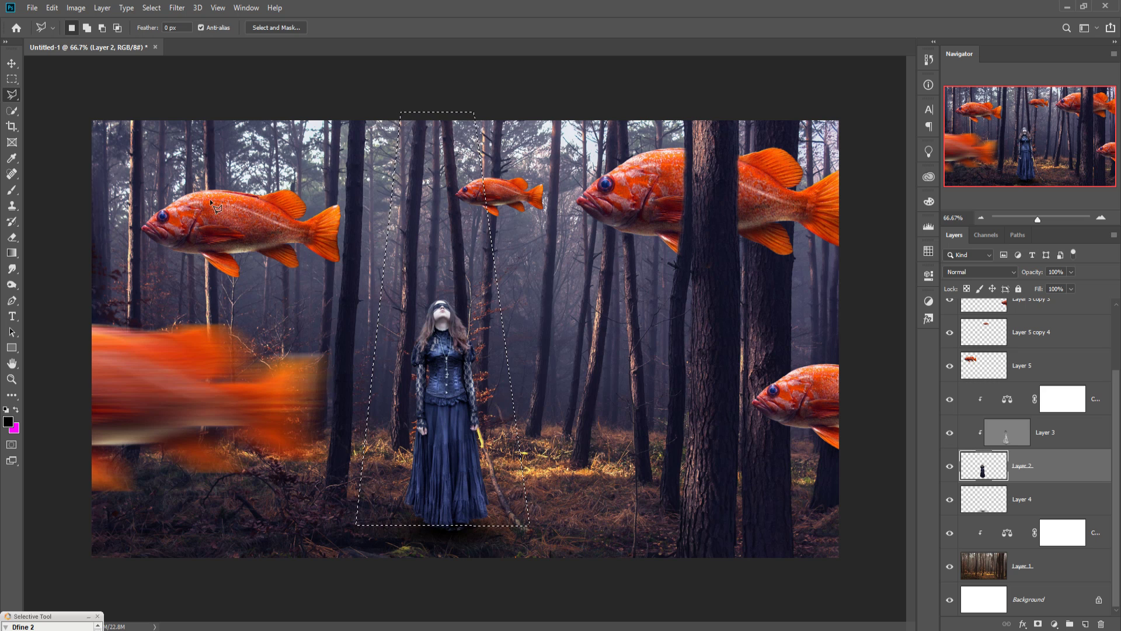
key(v)
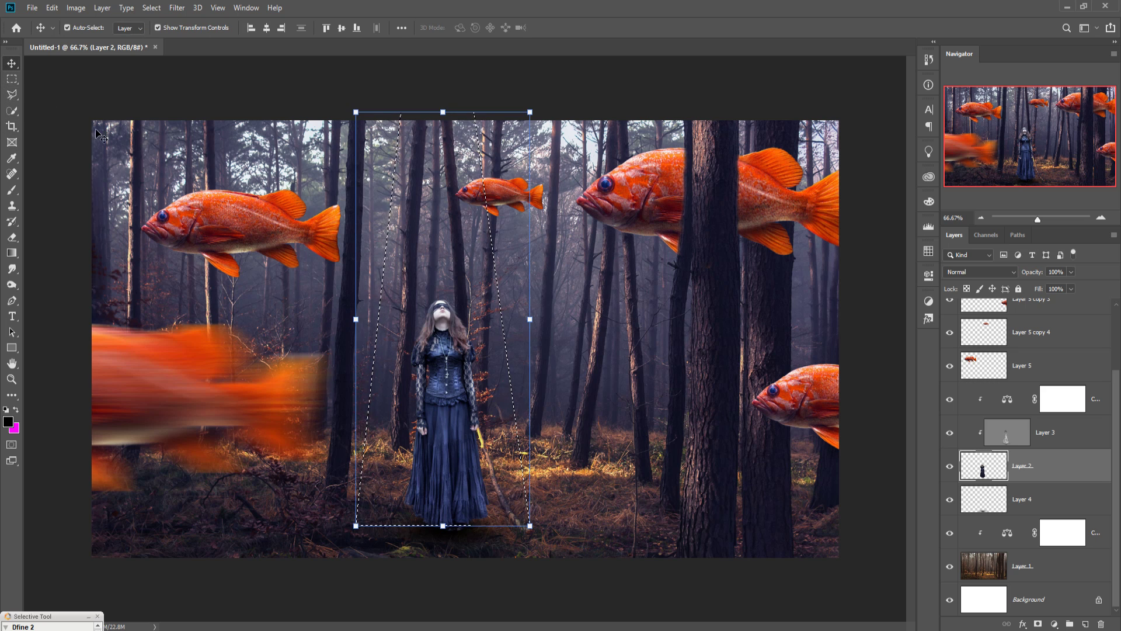
Step: Add an empty layer above the woman's Color Balance adjustment, directly beneath the fish layers, and release its clipping mask
click(1085, 623)
drag(1039, 472, 1056, 357)
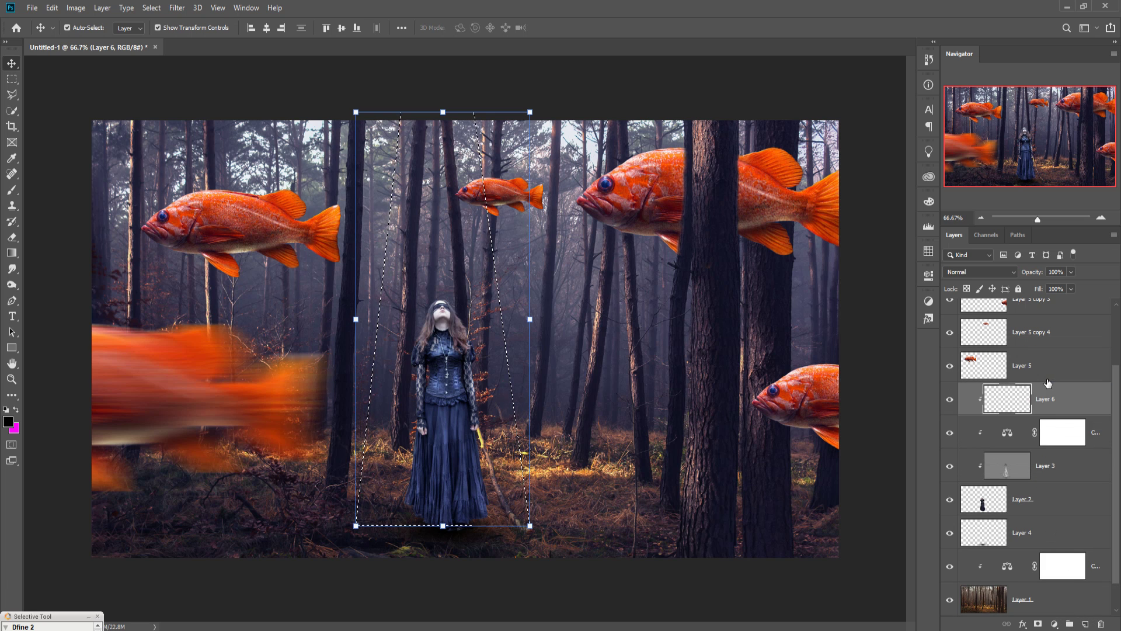
right_click(1056, 399)
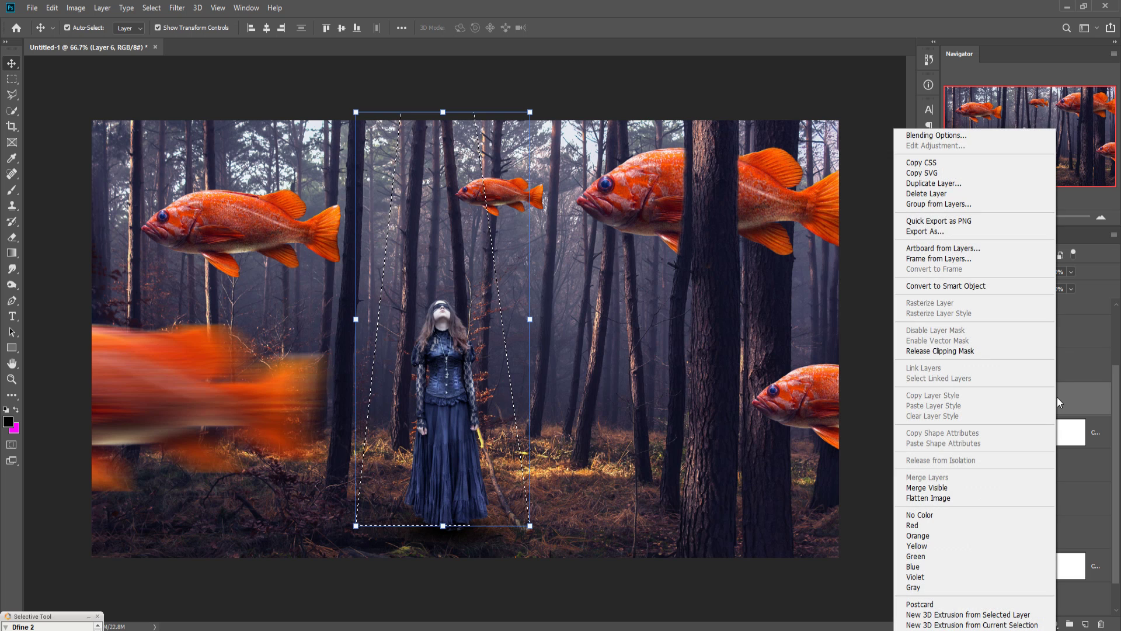
click(951, 353)
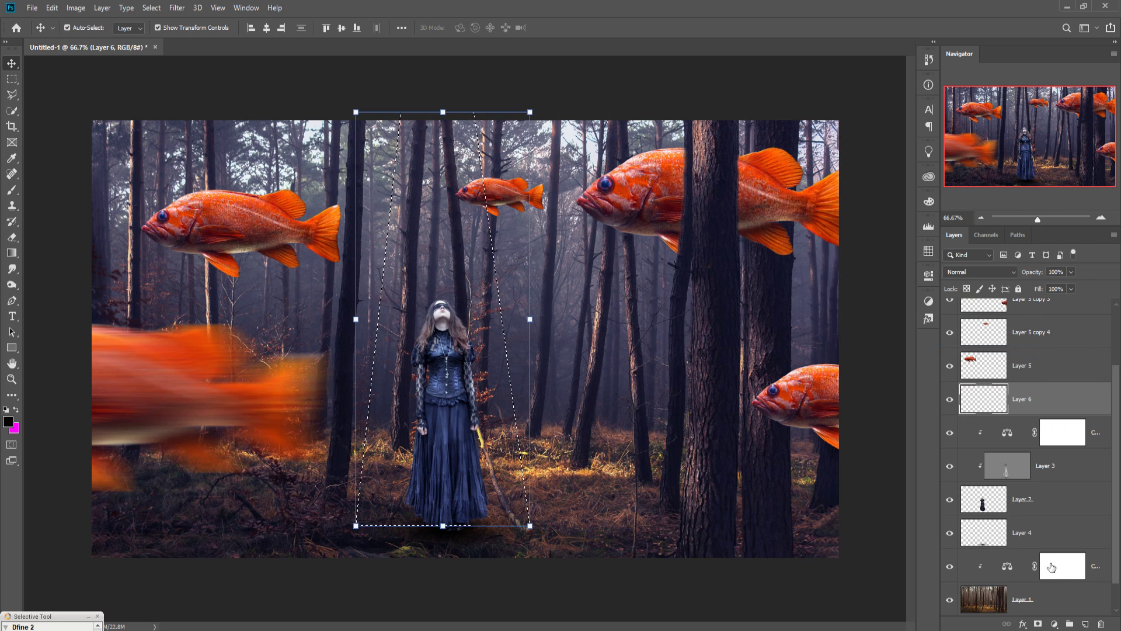
Step: Fill the trapezoid selection with a white Solid Color fill layer
click(1055, 623)
click(1052, 411)
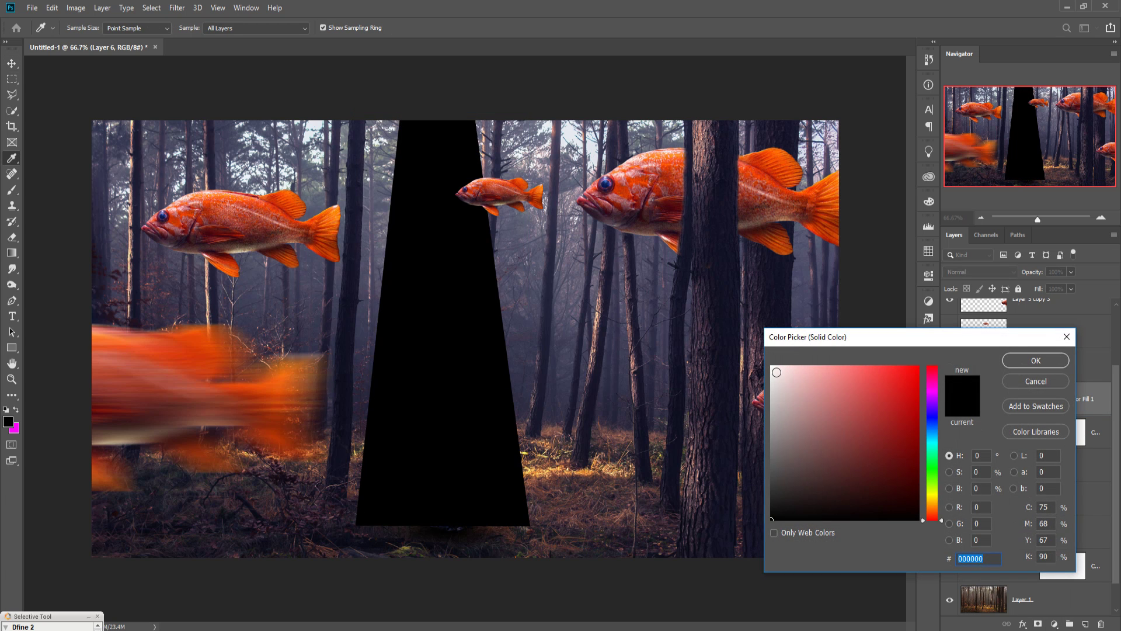
click(776, 372)
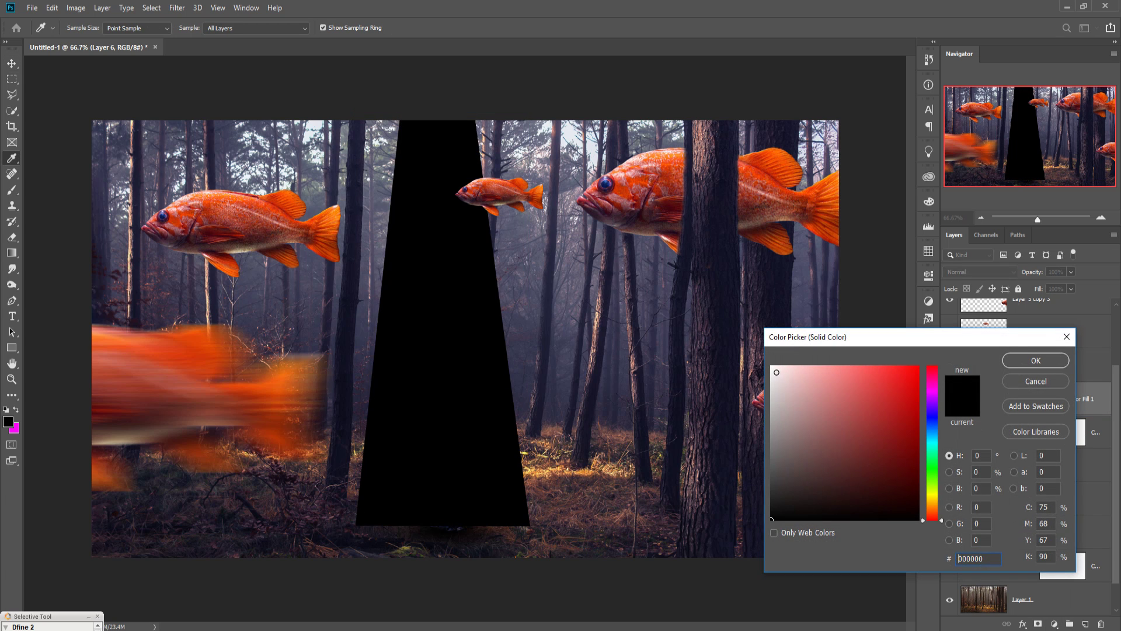
click(1035, 362)
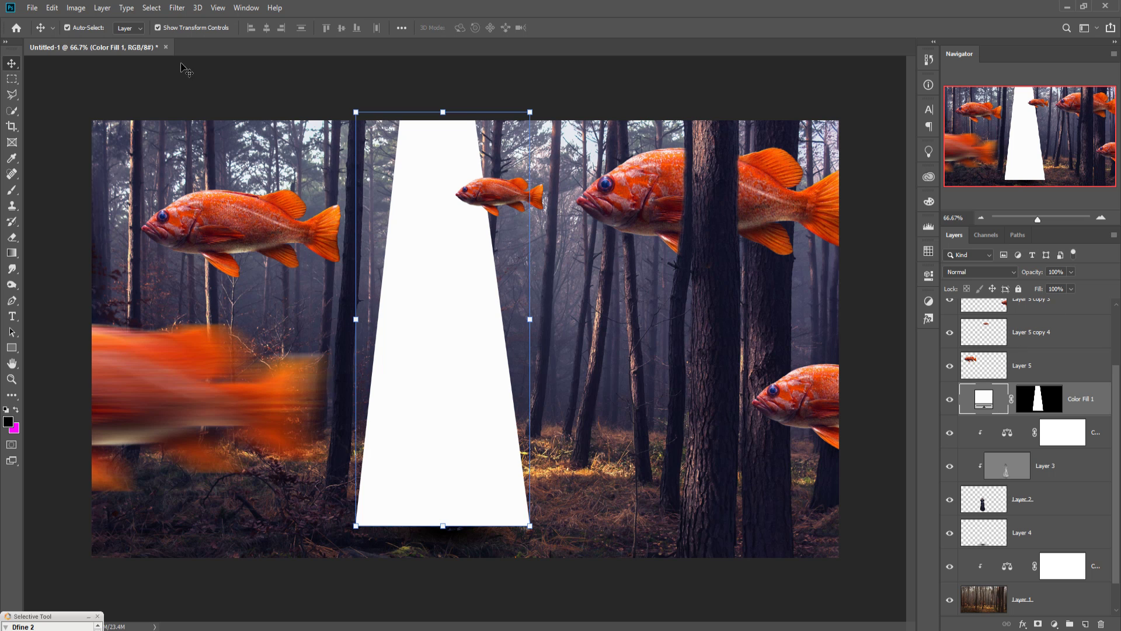
Step: Convert the white fill to a smart object and apply a Motion Blur with angle 0° and distance 169 pixels
click(181, 10)
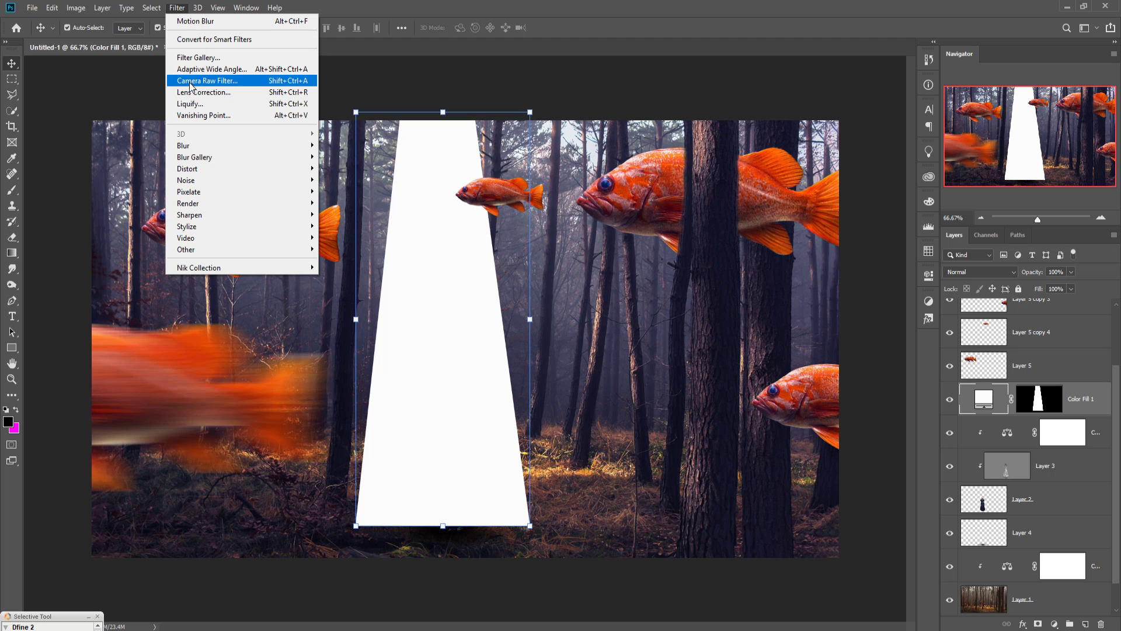
mouse_move(197, 149)
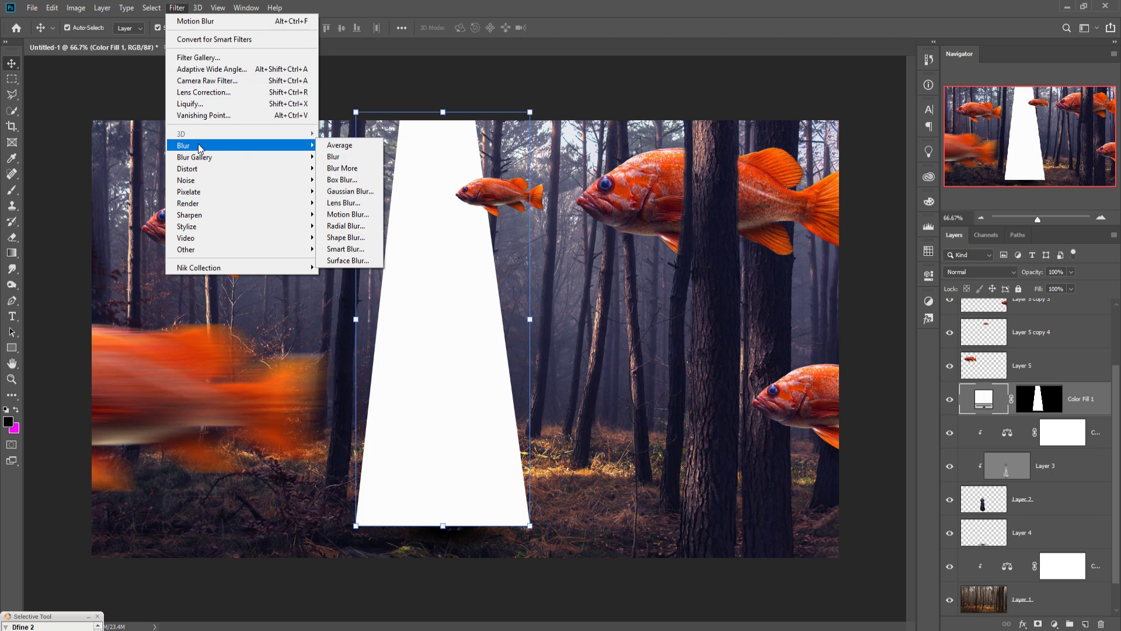
click(342, 215)
click(513, 240)
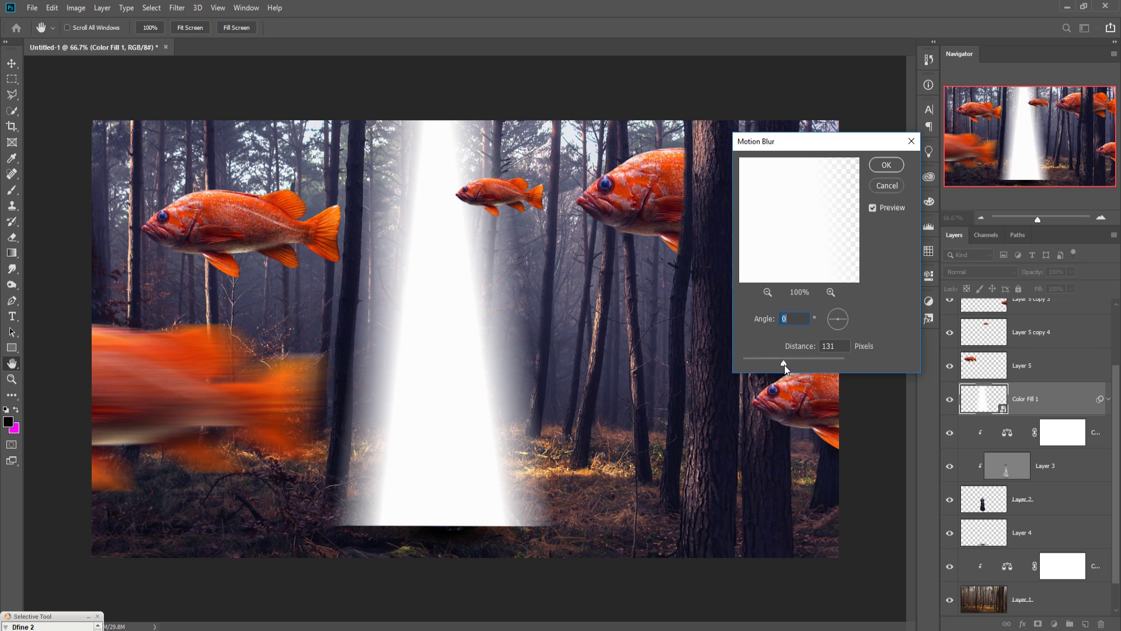
drag(783, 364, 790, 363)
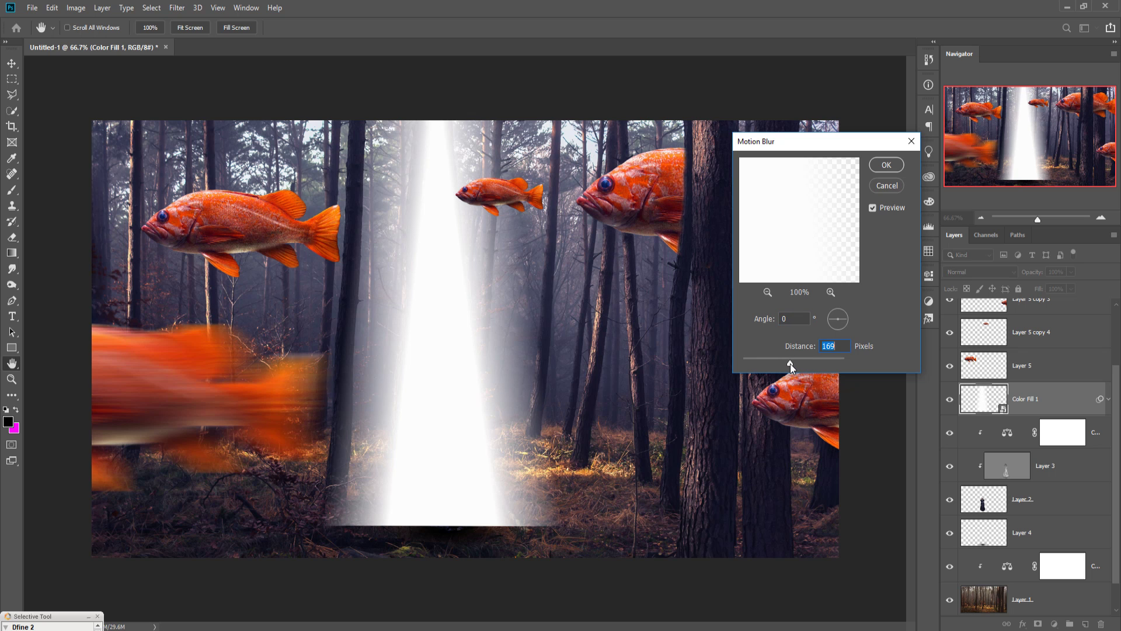
click(881, 166)
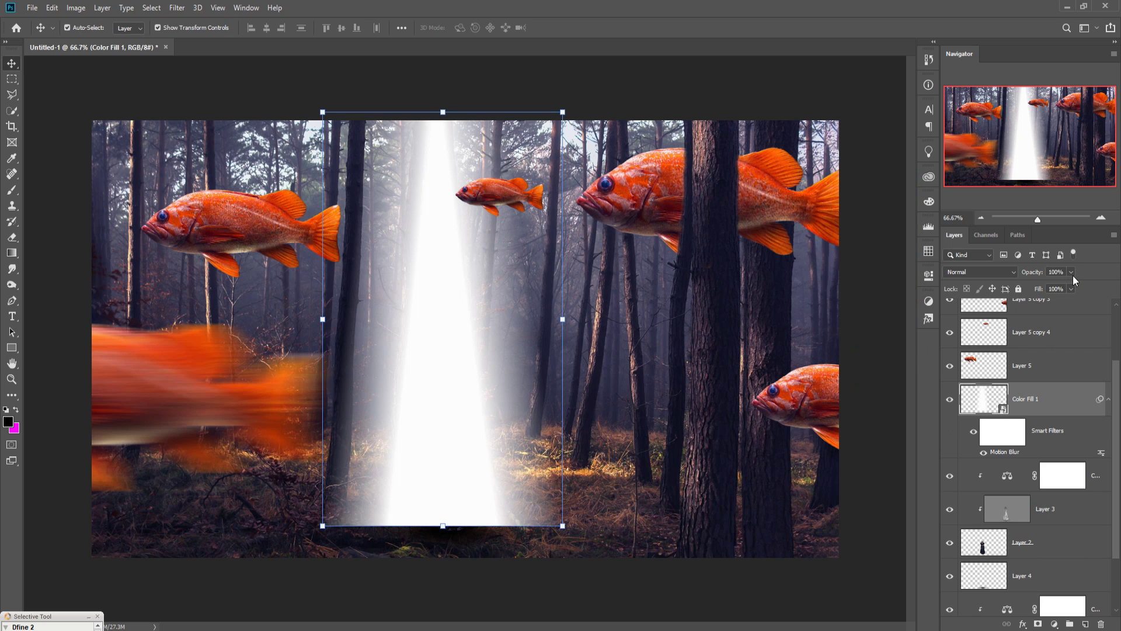
Step: Set the blurred beam's blend mode to Overlay and shift the beam slightly to the right over the woman
click(1009, 273)
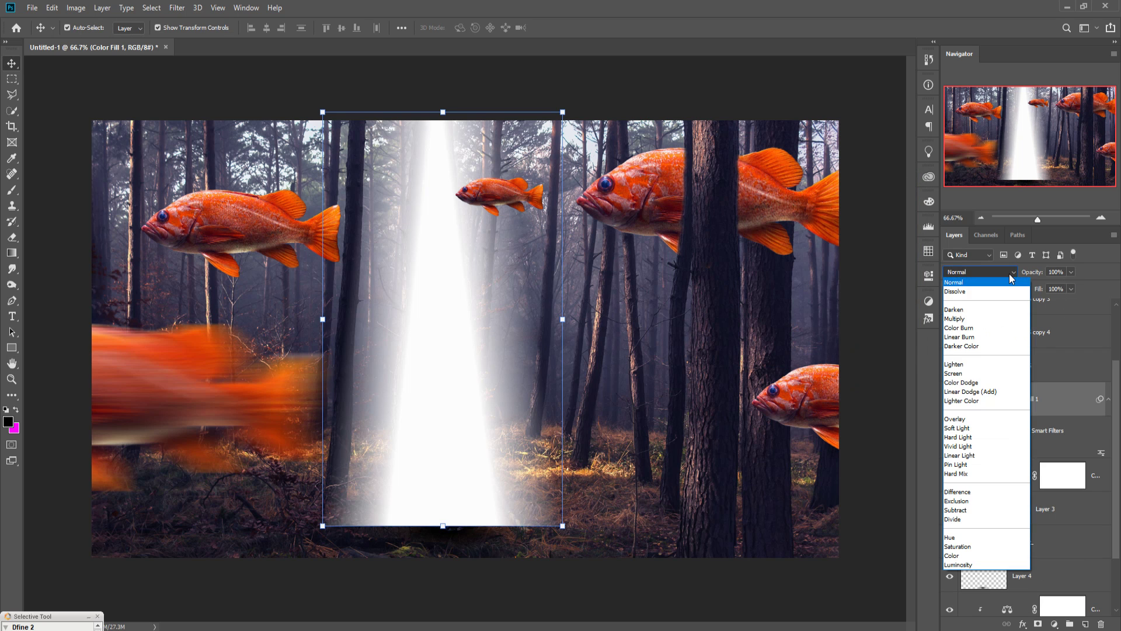
click(955, 418)
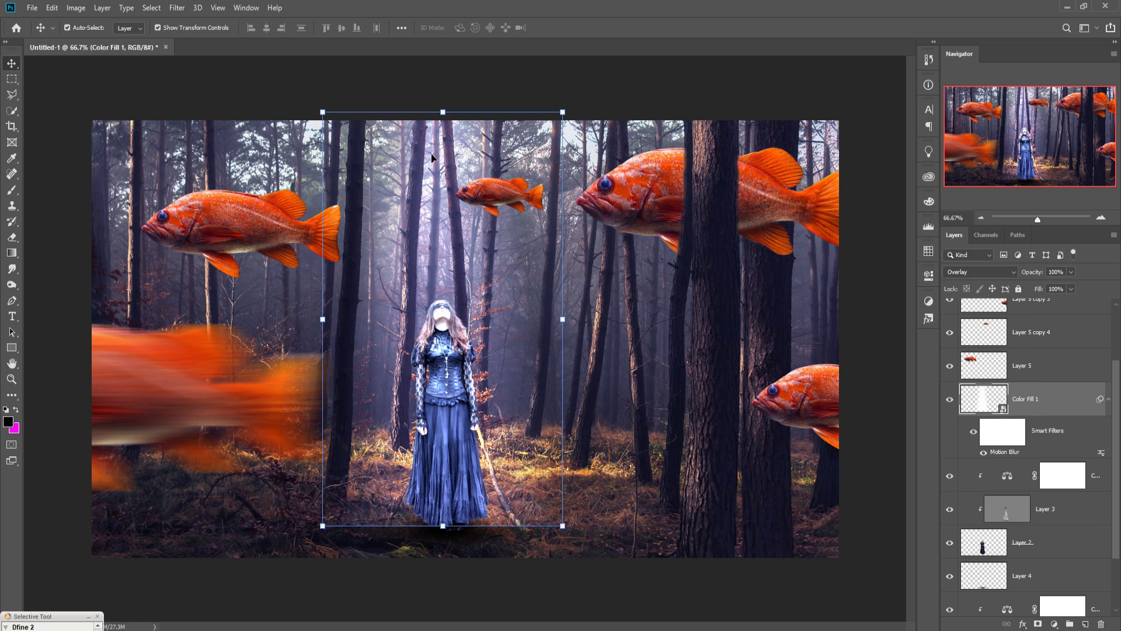
drag(432, 154, 438, 157)
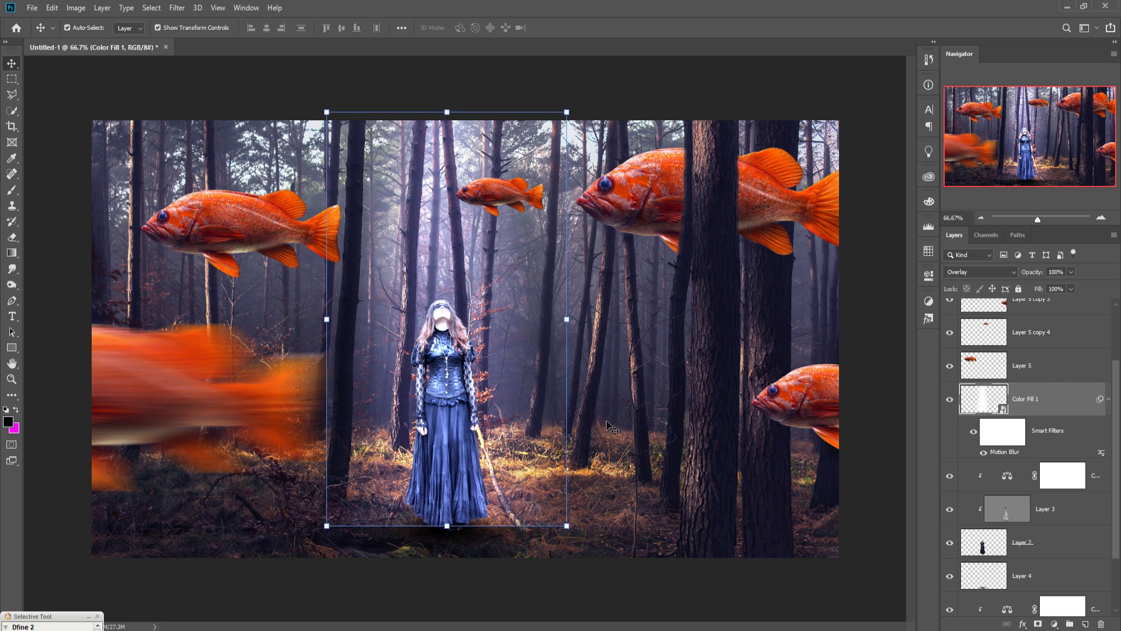
Step: Stretch the beam to about 107.6% height down to the image's lower edge and move its layer beneath the woman's layer
click(454, 531)
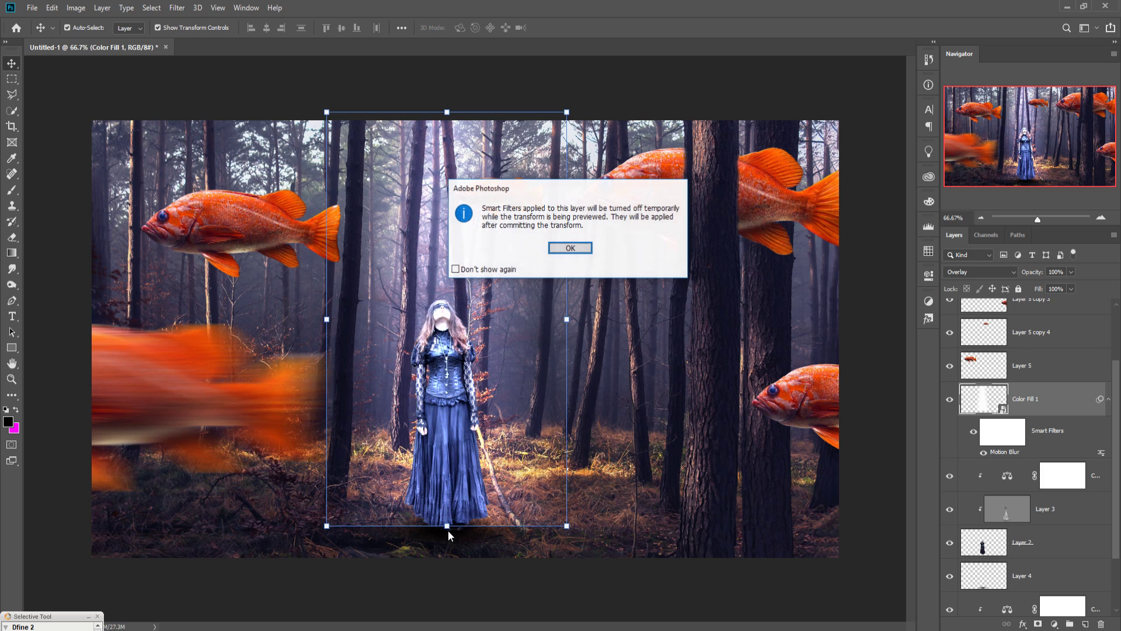
click(571, 248)
drag(451, 530, 451, 557)
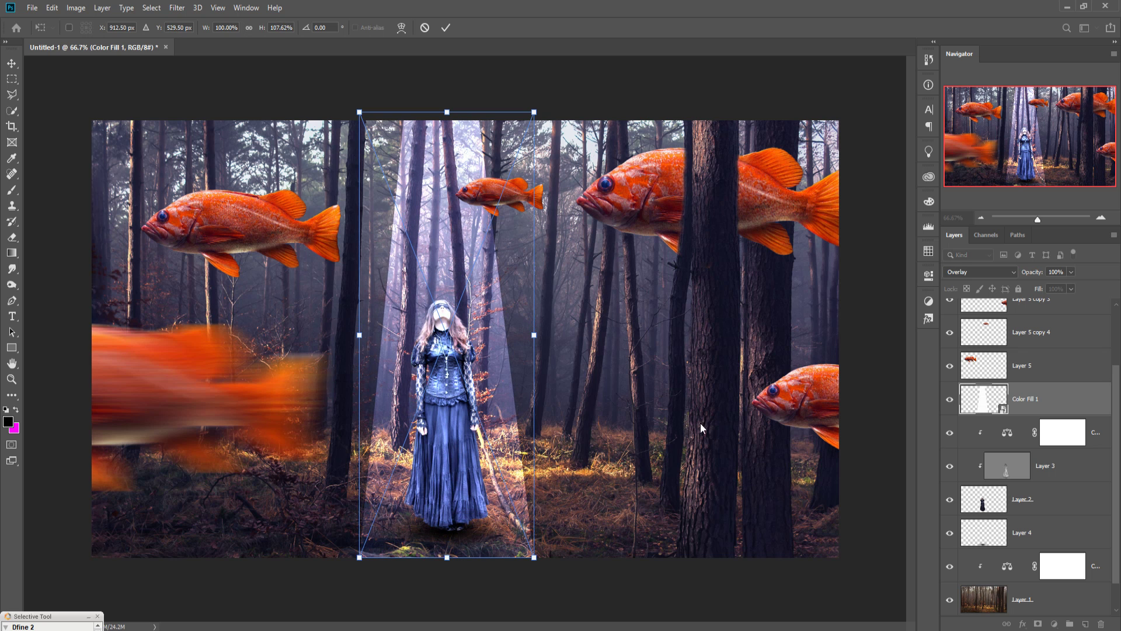
click(1074, 401)
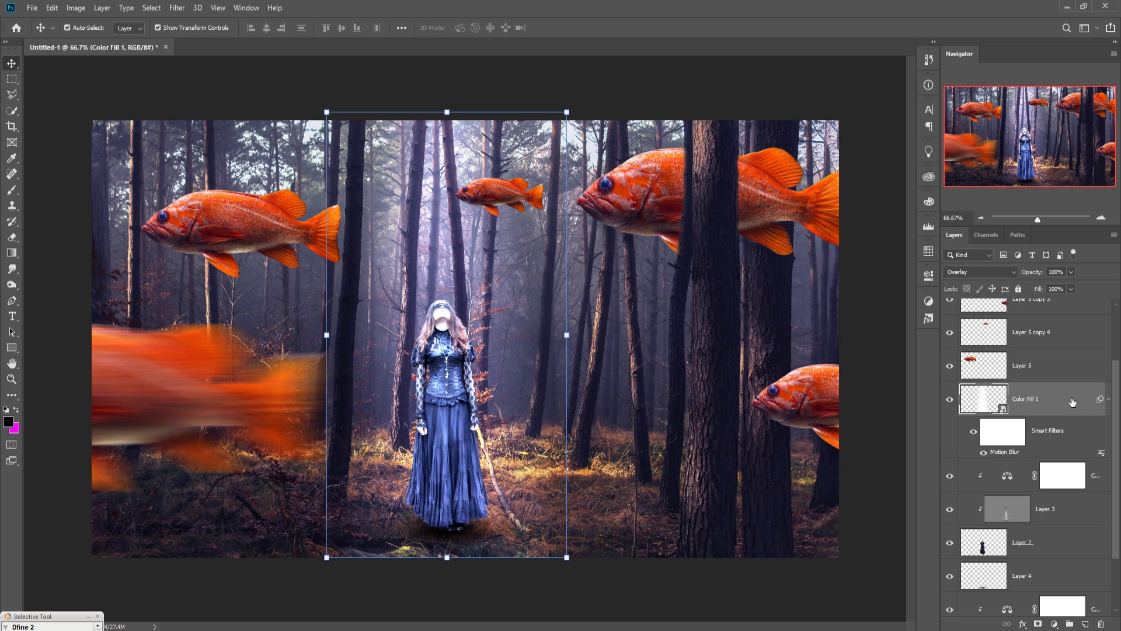
drag(1071, 402, 1071, 573)
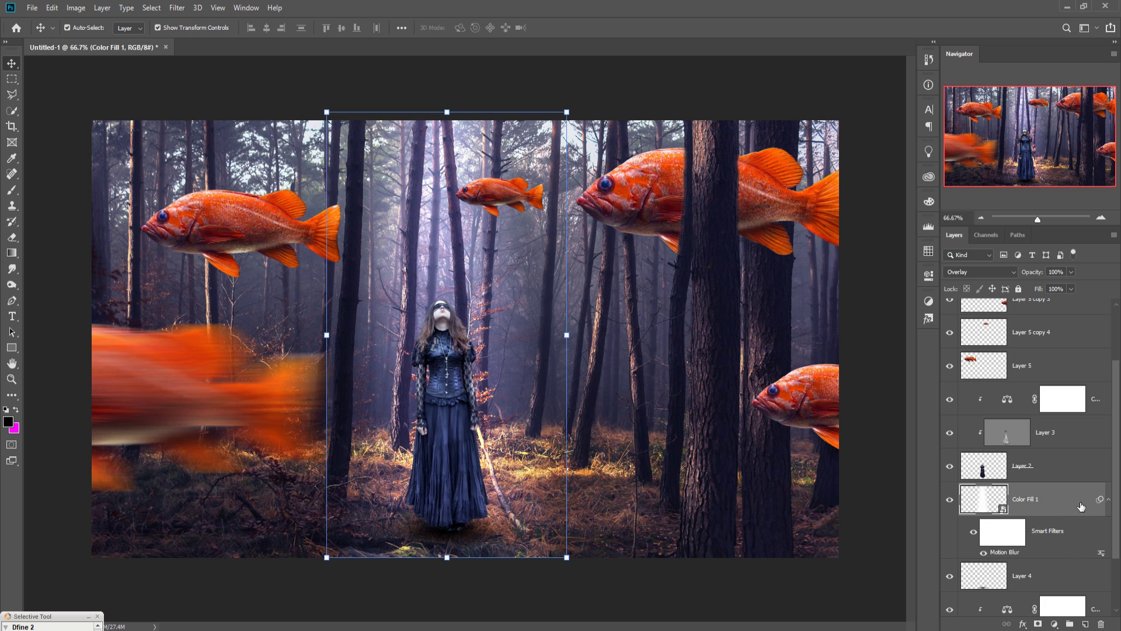
Step: Place a duplicate of the beam layer above the woman's Color Balance adjustment and set its opacity to 20%
right_click(1068, 500)
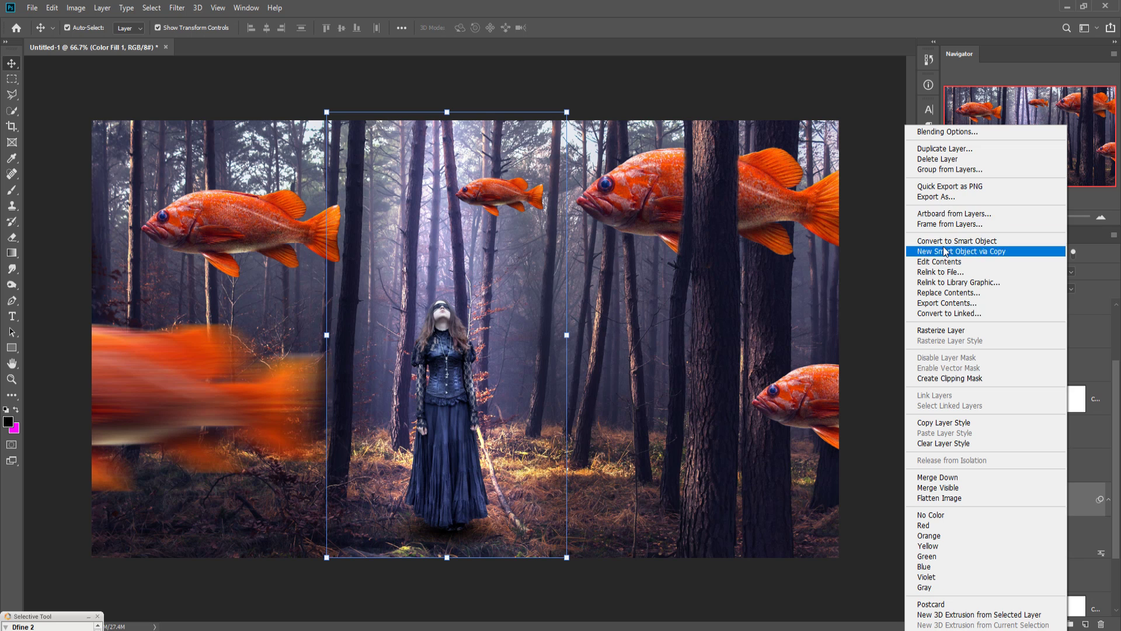
click(944, 149)
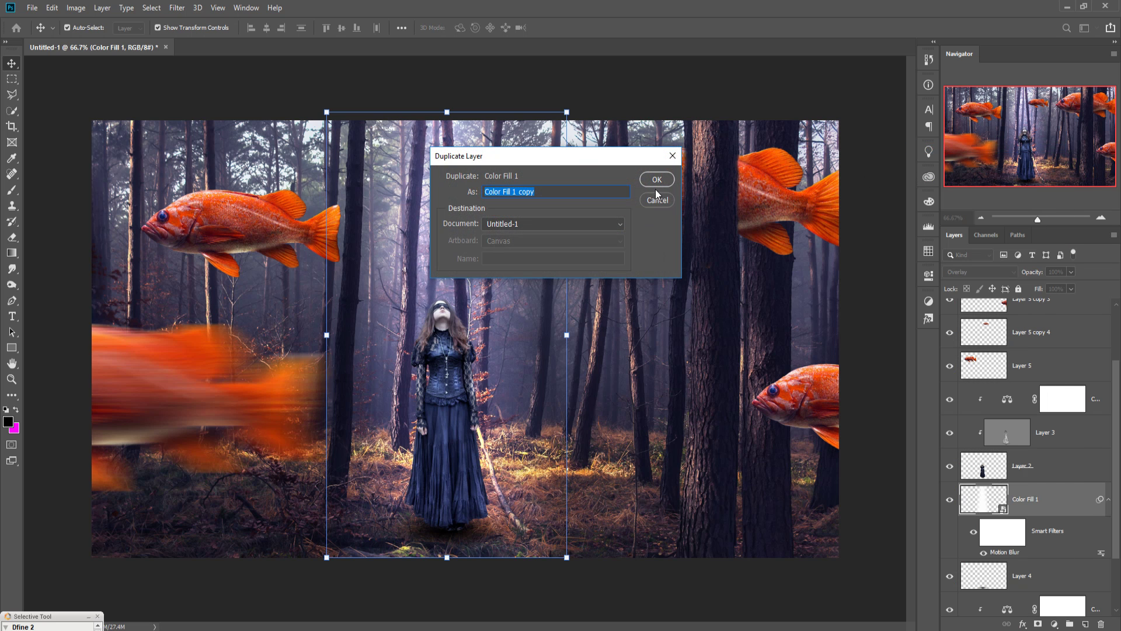
click(655, 180)
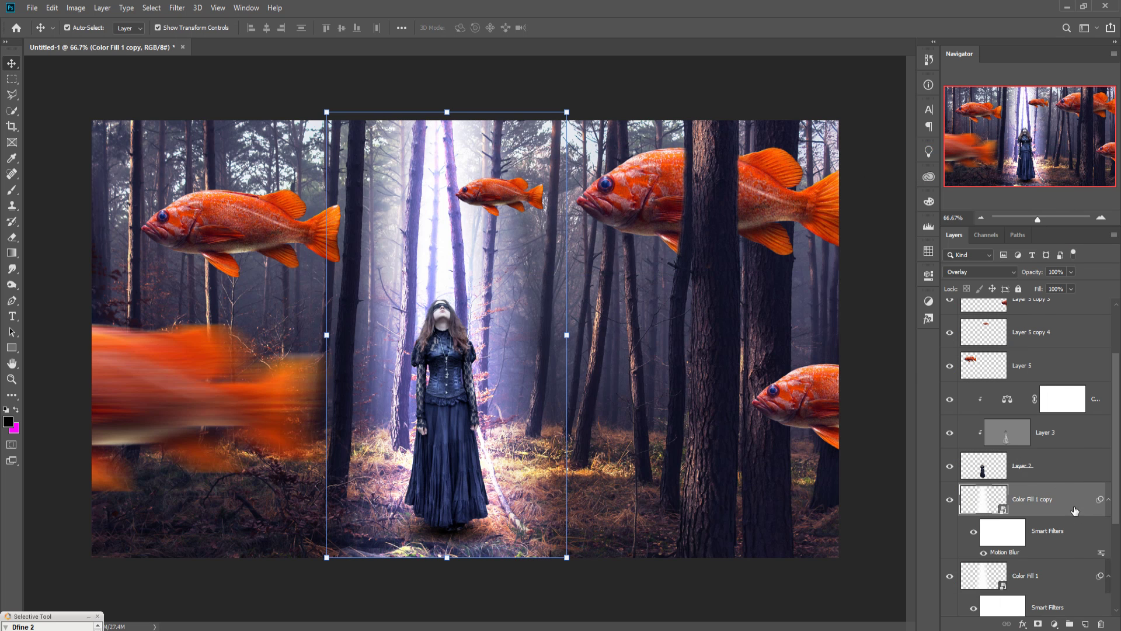
drag(1060, 506, 1052, 400)
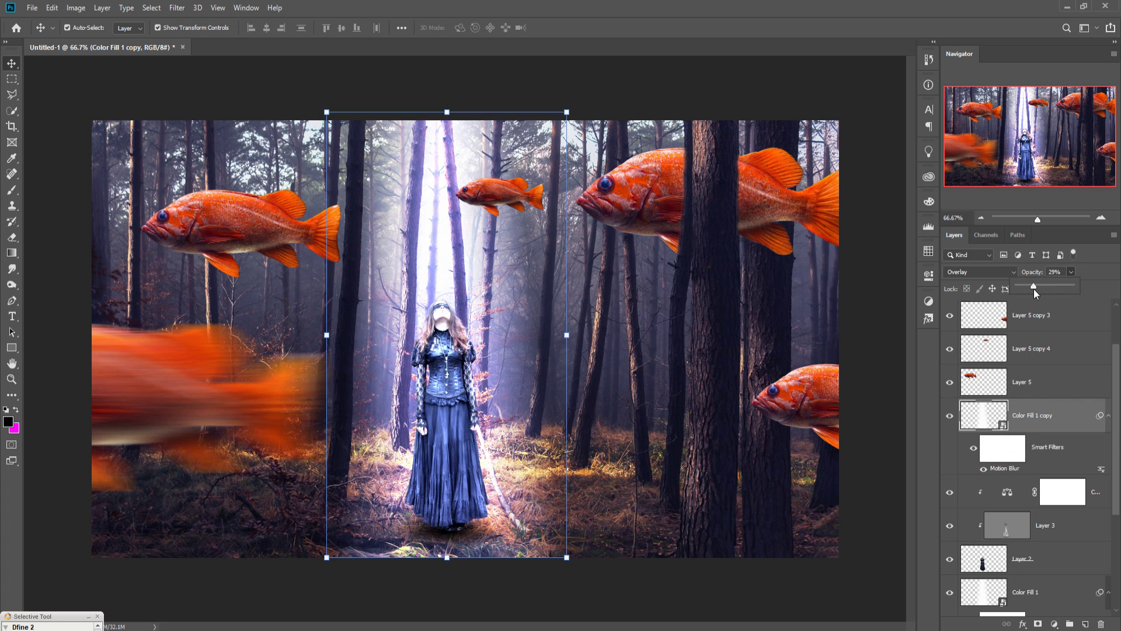
drag(1034, 289, 1030, 288)
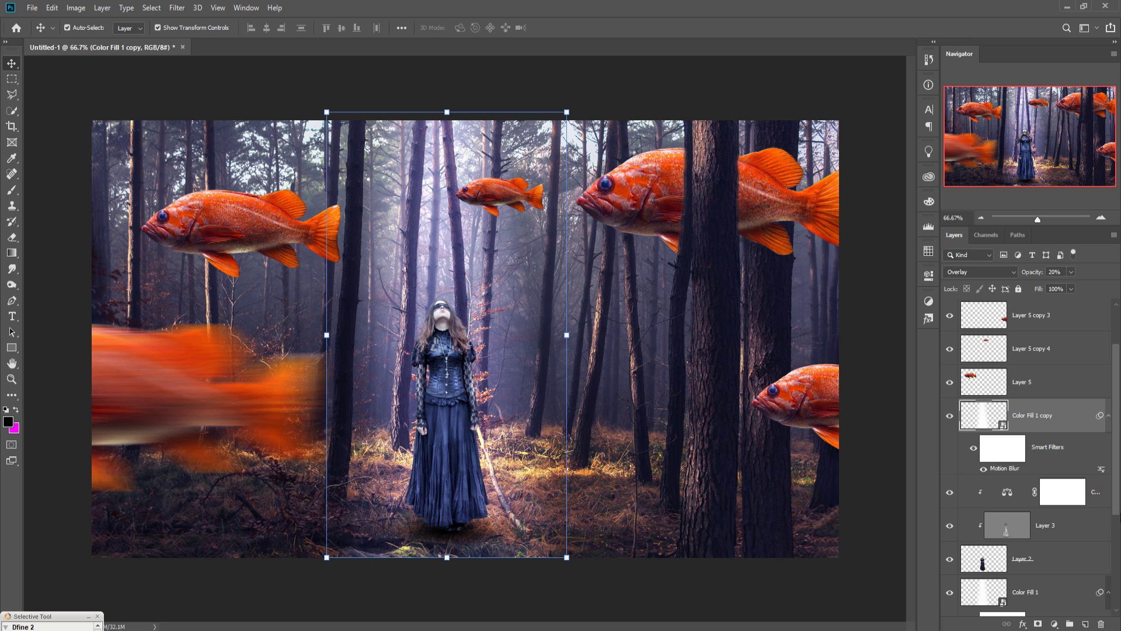
Step: Add a Color Balance adjustment above all layers and shift its midtones toward blue and slightly toward cyan
click(1033, 316)
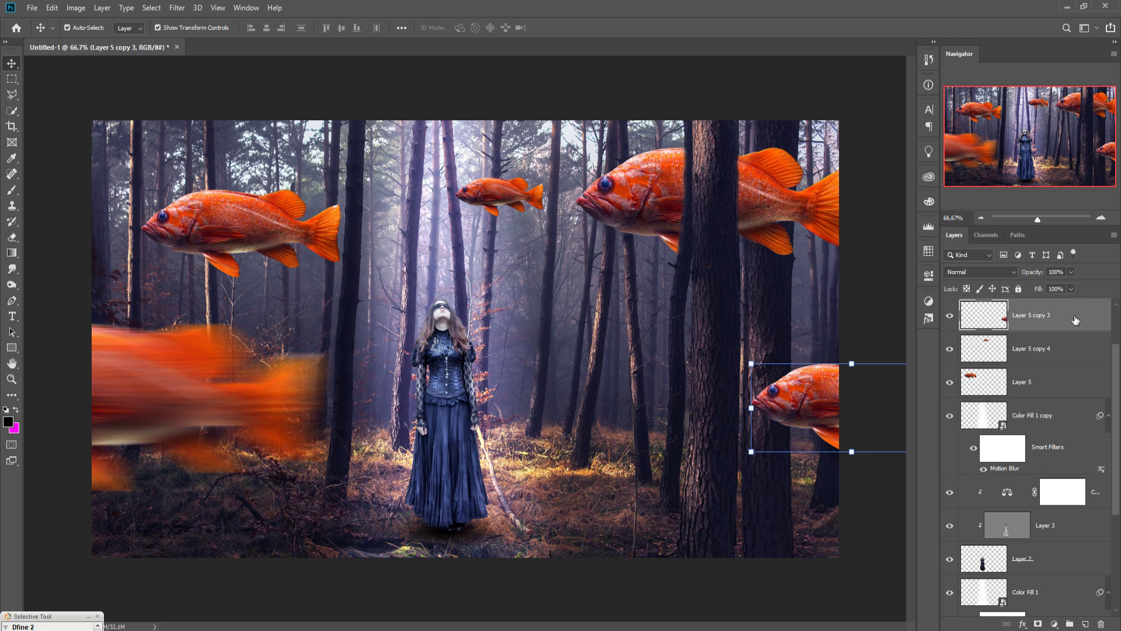
scroll(1074, 327, up, 2)
click(1090, 315)
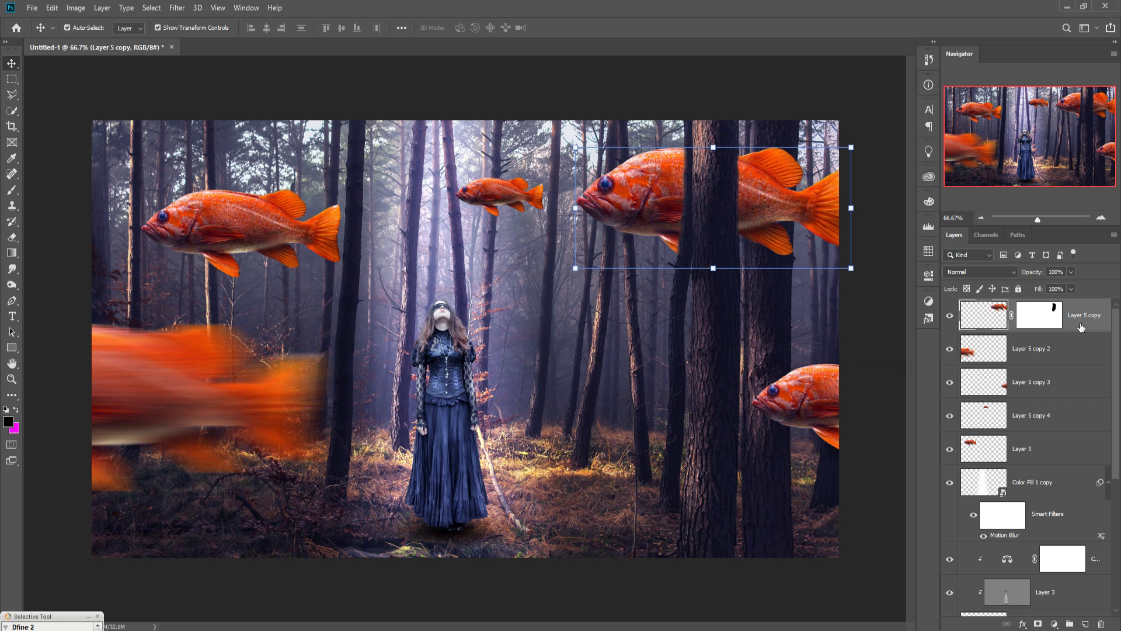
click(1054, 624)
click(1045, 517)
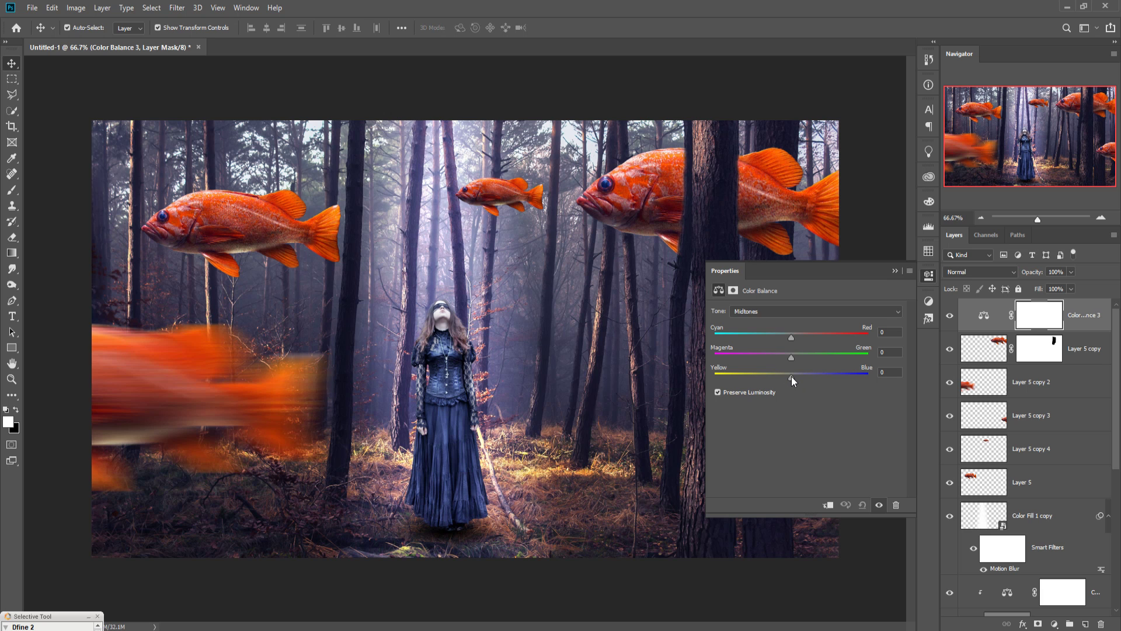
drag(792, 380, 796, 380)
drag(809, 376, 807, 377)
drag(792, 337, 786, 339)
click(894, 271)
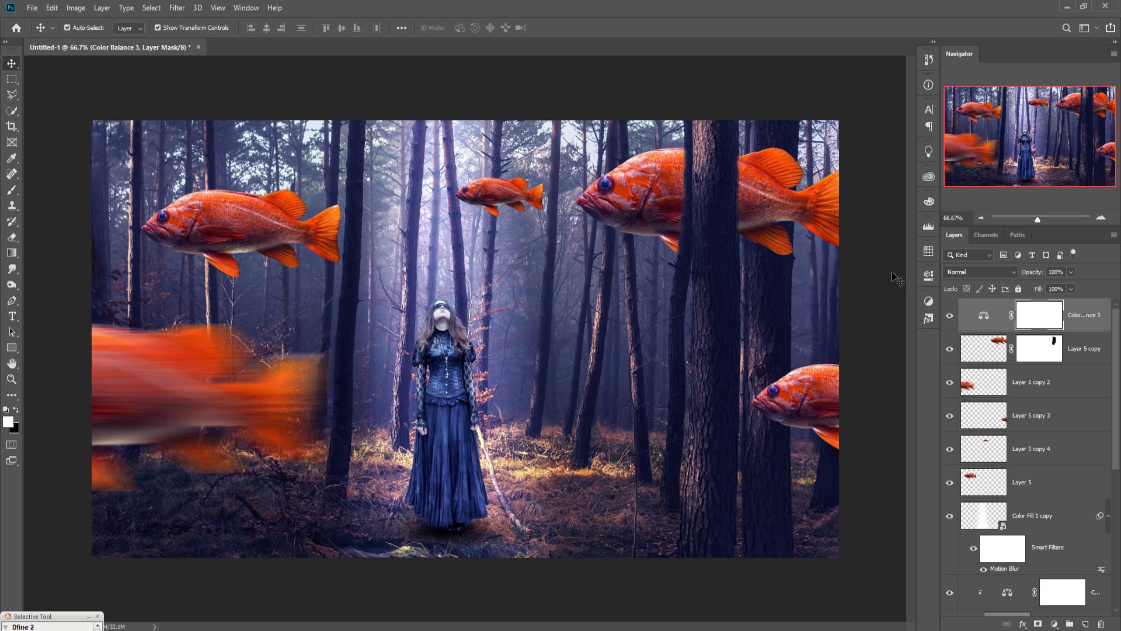
Step: Stamp all visible layers into a new merged layer above the topmost Color Balance adjustment
click(1096, 321)
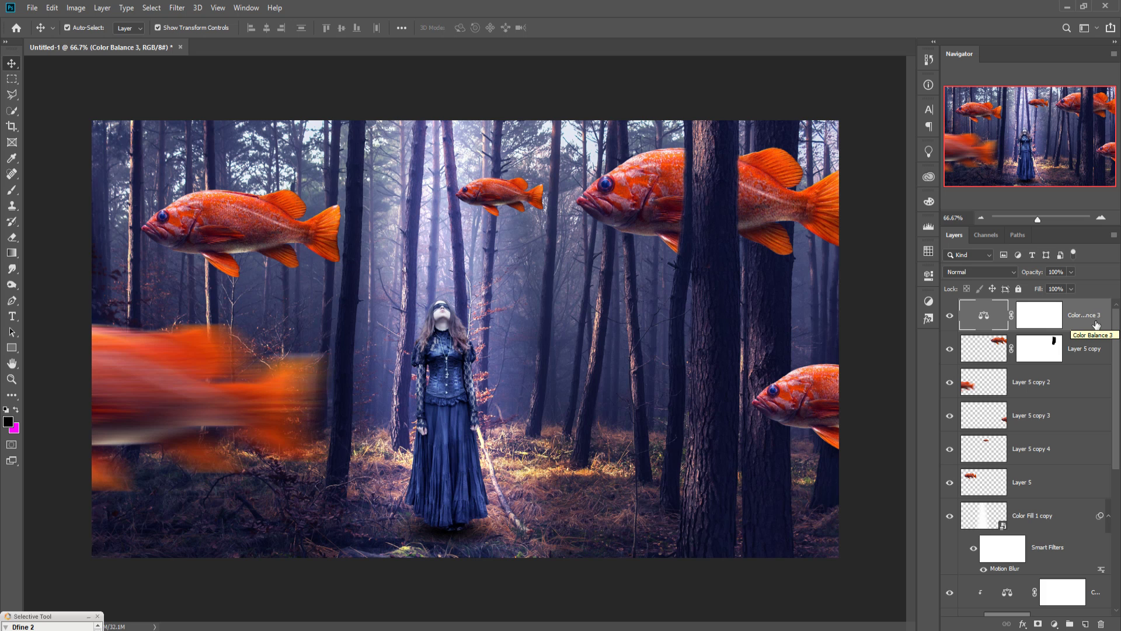
key(ctrl)
key(ctrl+alt+shift+e)
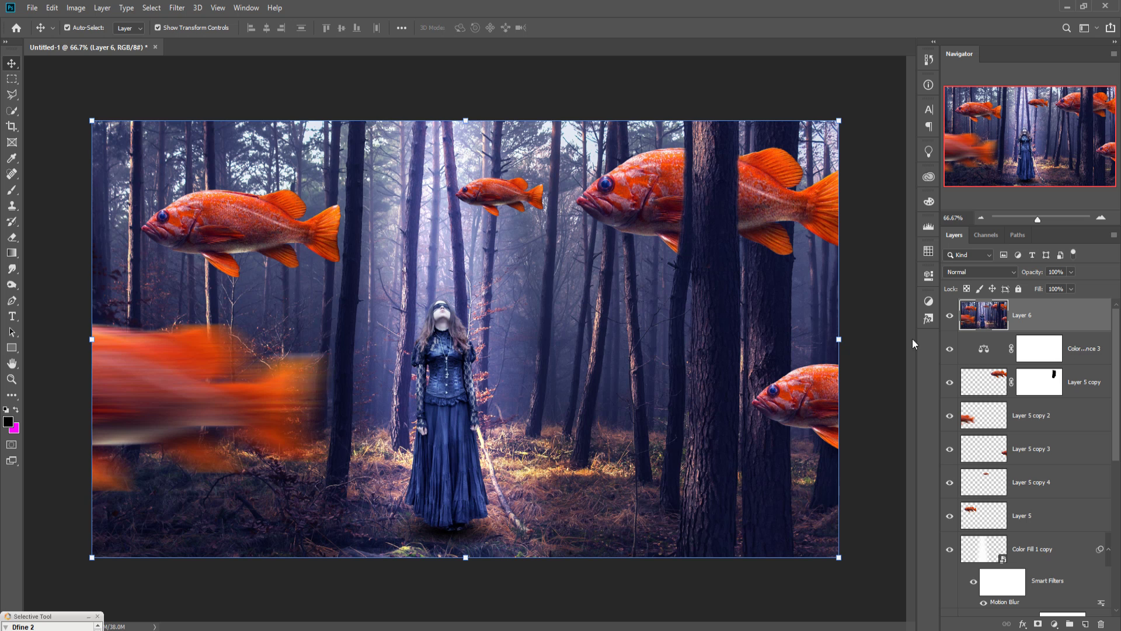
Step: Group all layers from the topmost Color Balance adjustment down to the forest layer and check the visibility of the group and merged layer
click(1089, 351)
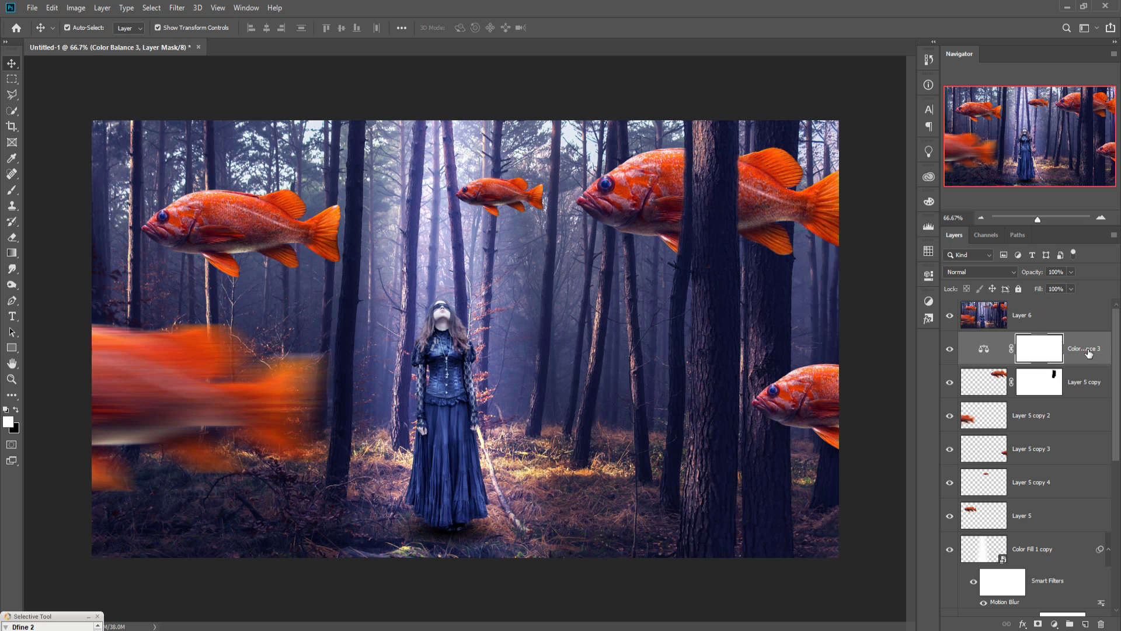
scroll(1066, 487, down, 5)
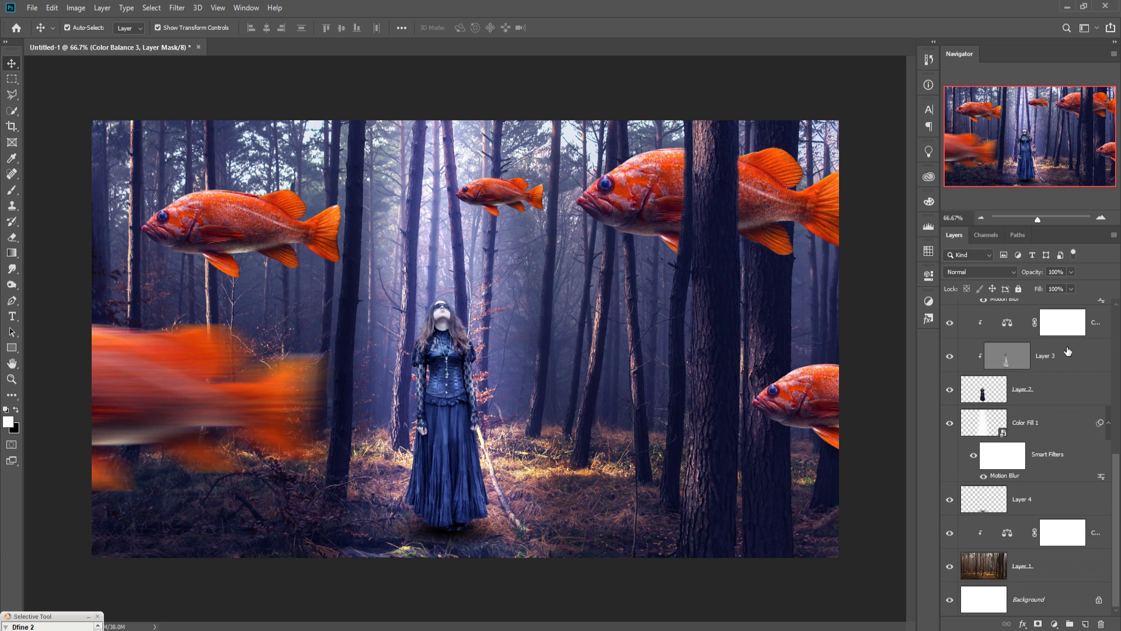
shift+click(1062, 567)
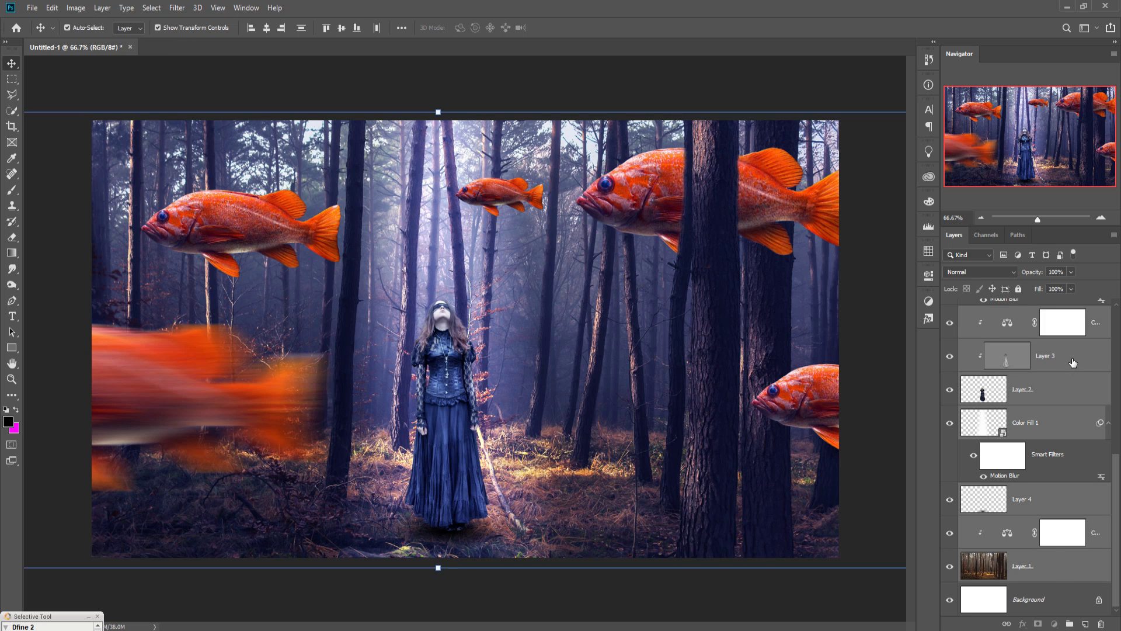
drag(1073, 362, 1071, 625)
click(950, 315)
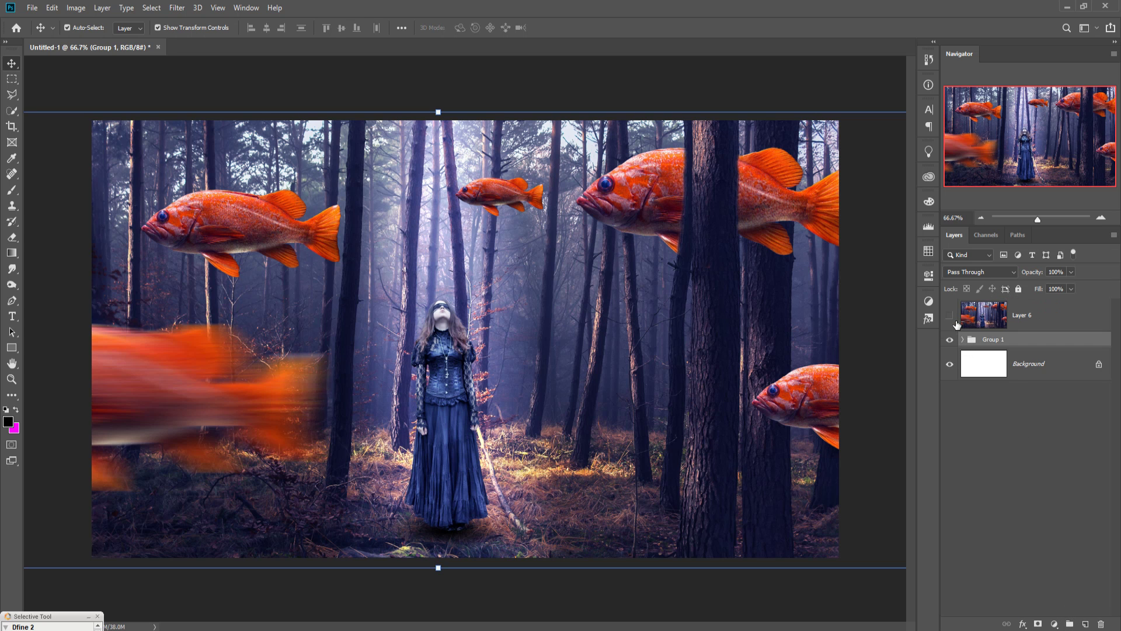
click(949, 340)
click(950, 339)
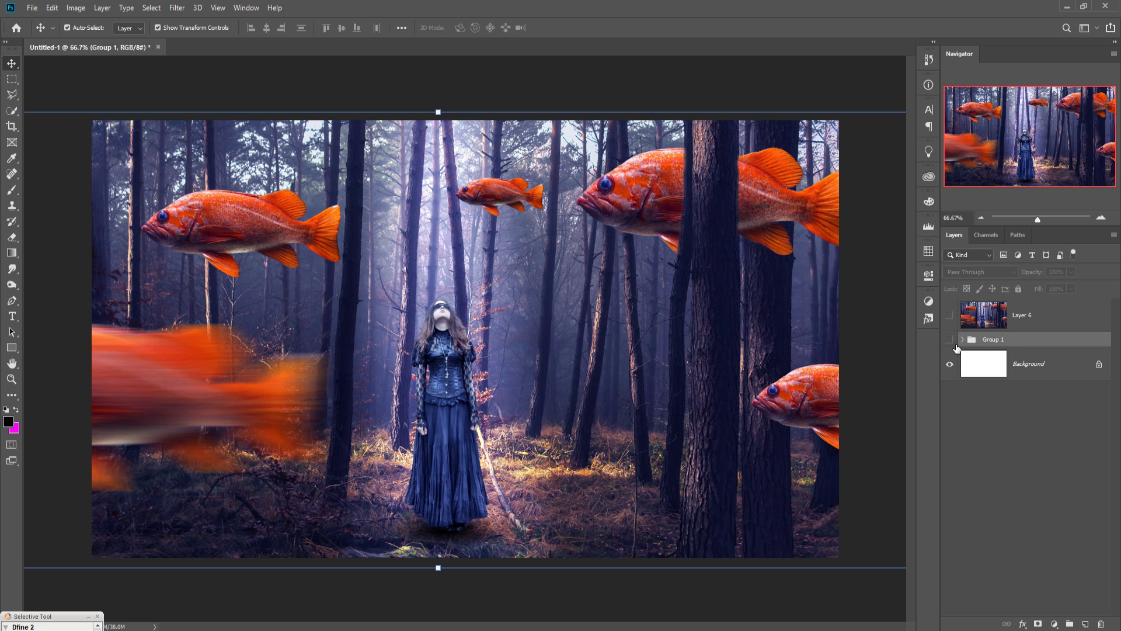
click(949, 339)
click(949, 340)
click(949, 315)
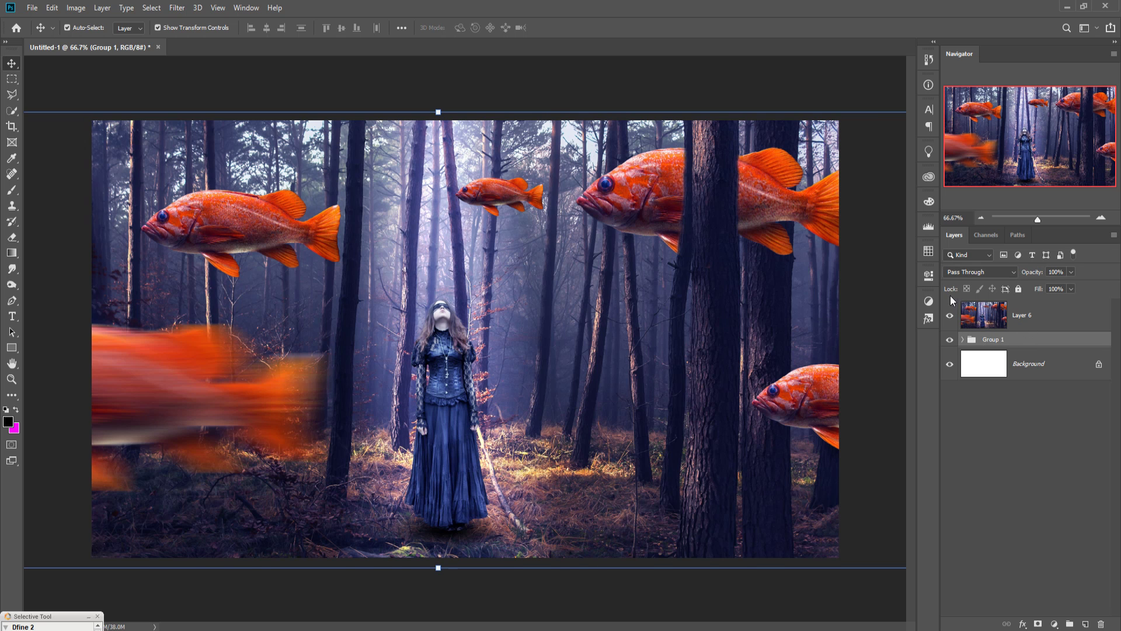
Step: Duplicate the merged layer under the name Layer 6 copy in the same document
click(1054, 320)
right_click(1051, 318)
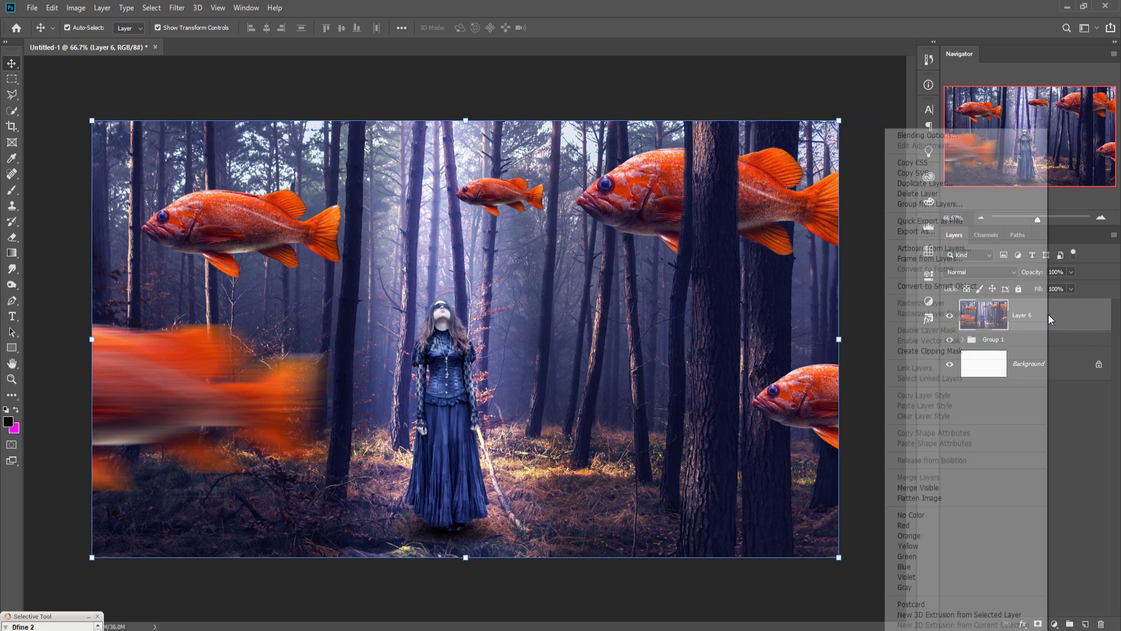
click(917, 182)
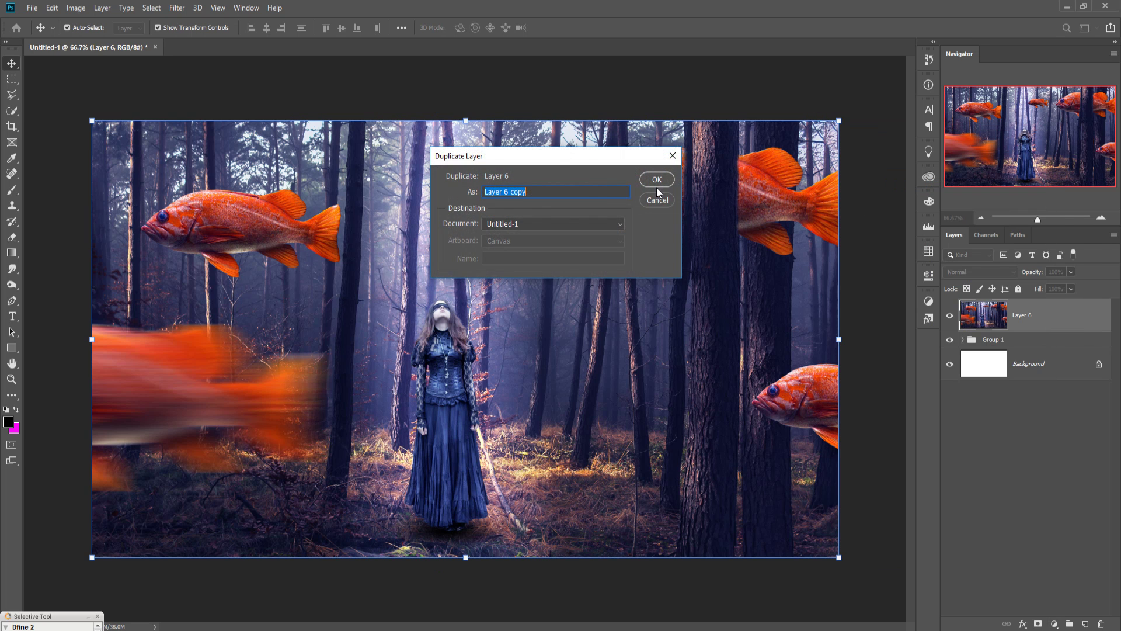
click(657, 179)
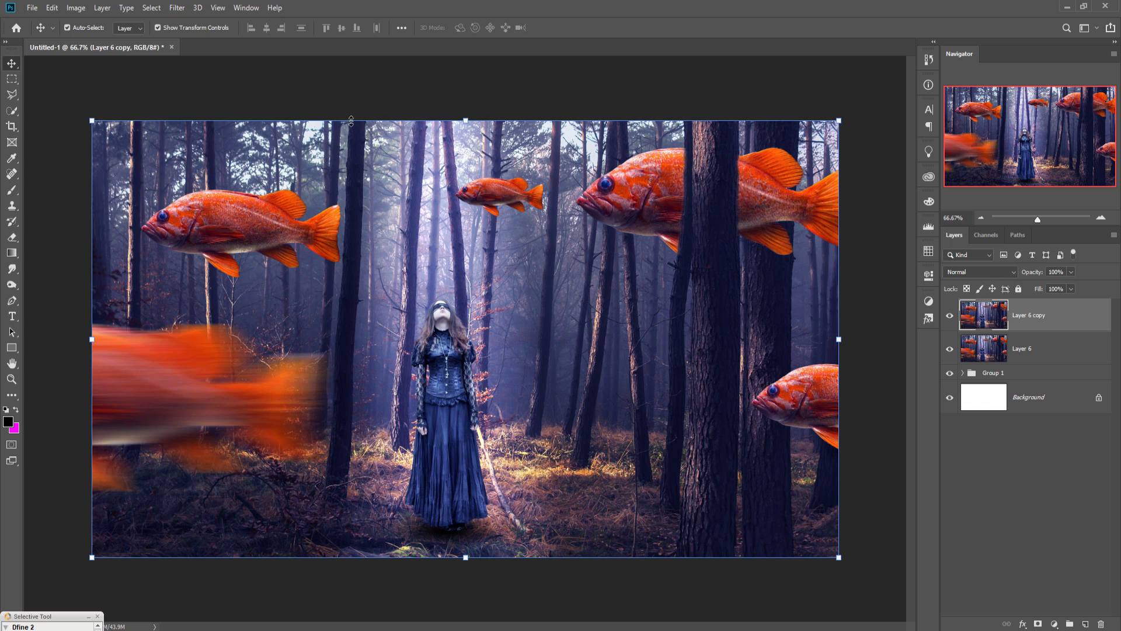
Step: Start the Camera Raw filter on the duplicate, set Saturation to +17 and the post-crop vignetting amount to -22
click(178, 8)
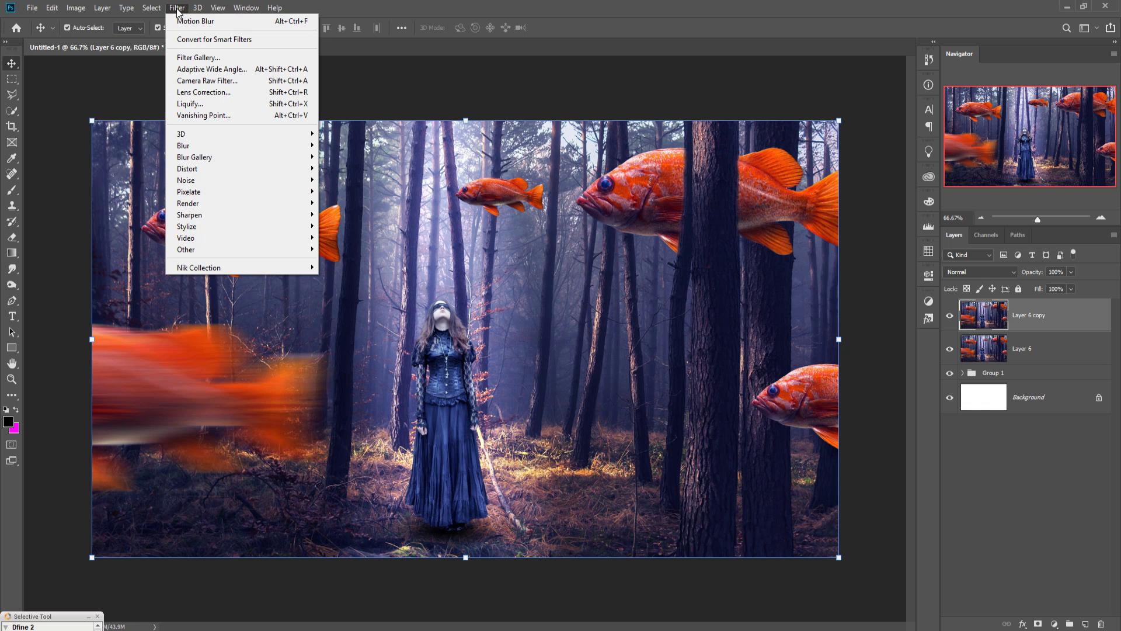
click(194, 81)
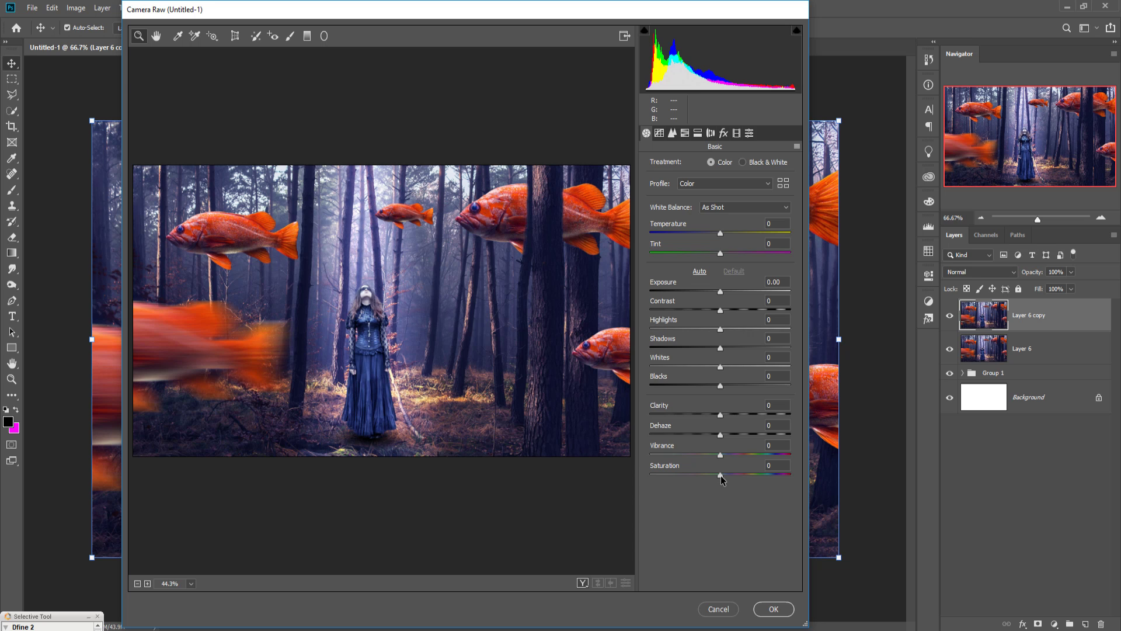
drag(721, 475, 731, 477)
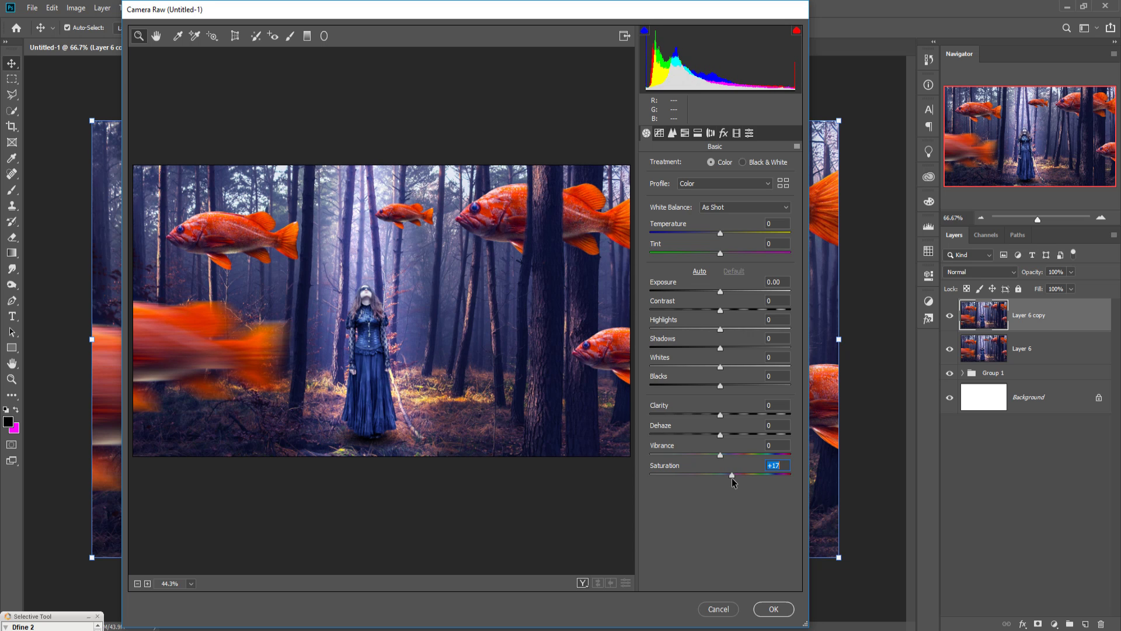
click(723, 134)
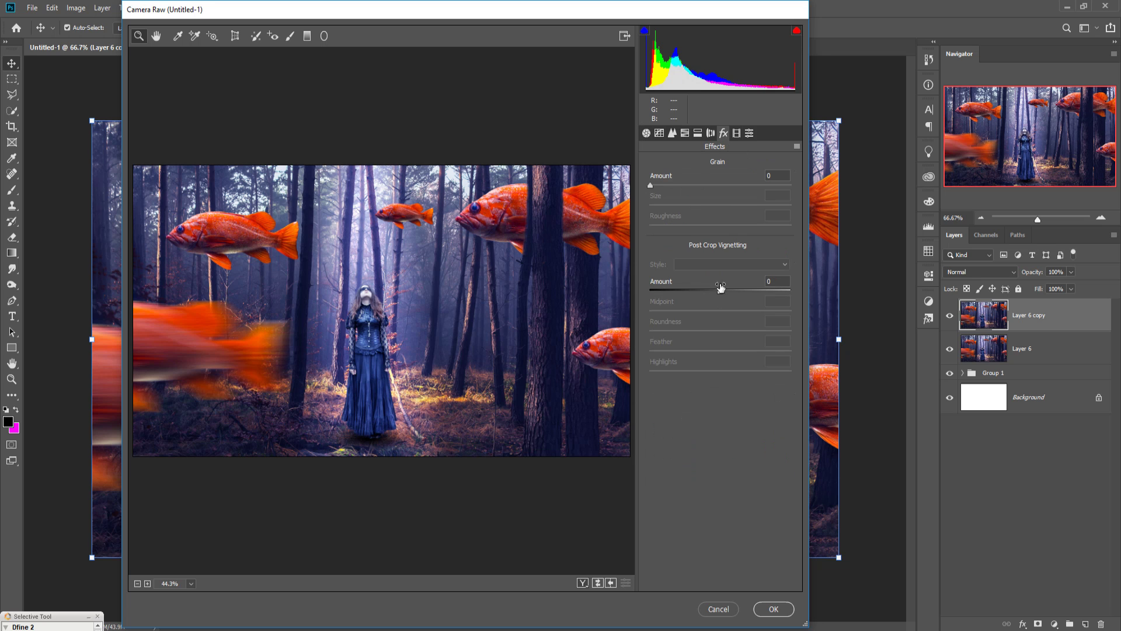
drag(719, 292, 704, 293)
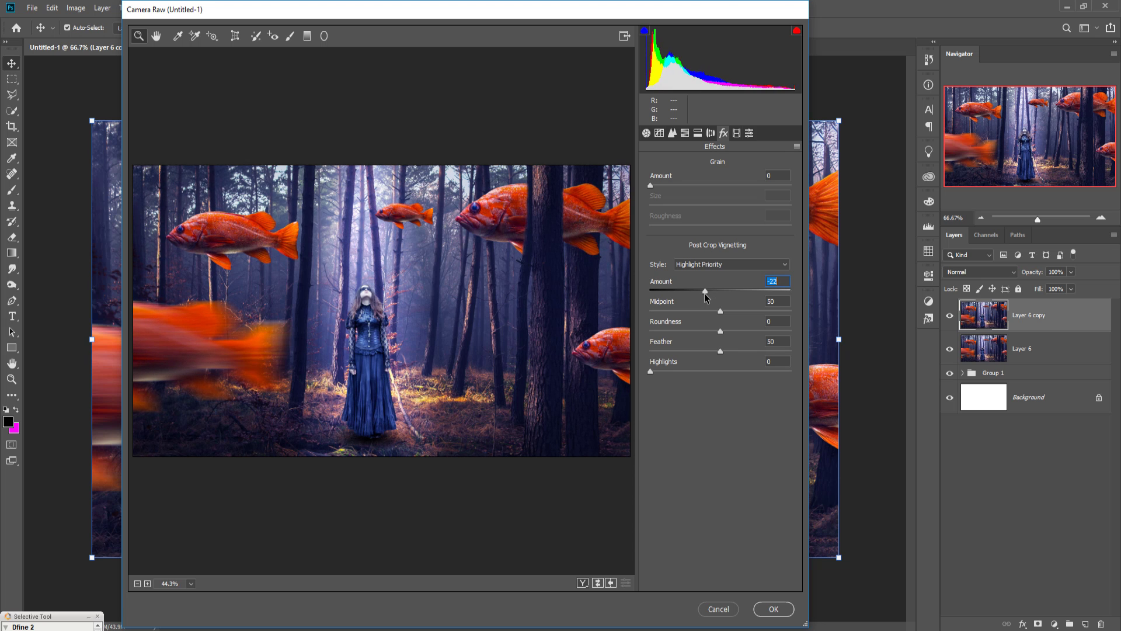
Step: Split-tone the image with highlights at hue 53 and saturation 23, and lightly saturated blue shadows at about hue 216
click(711, 134)
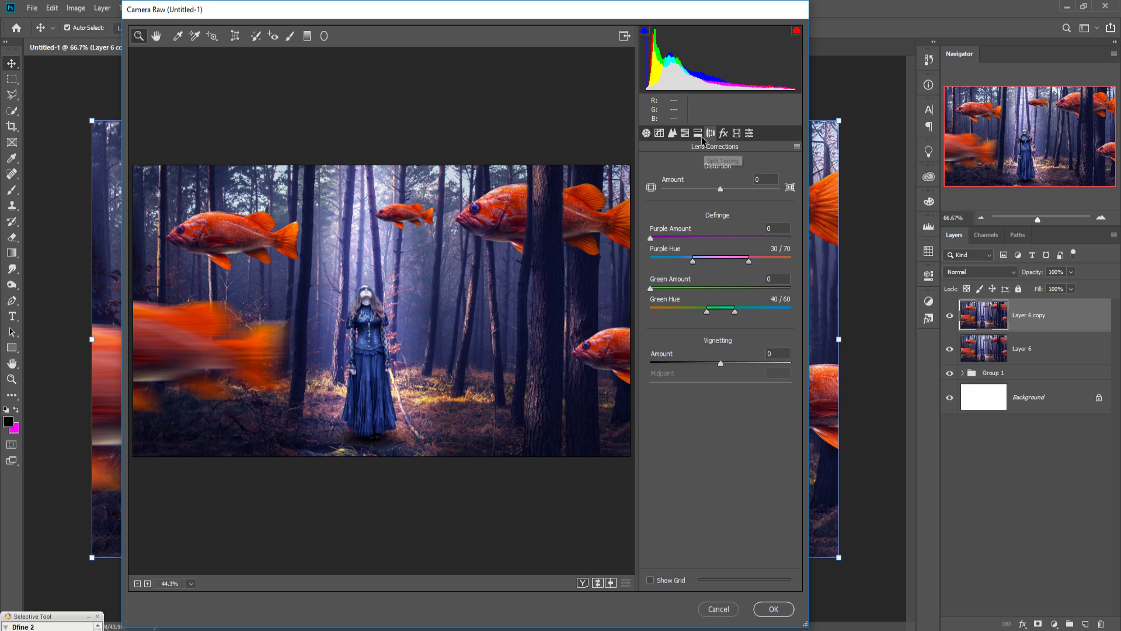
click(698, 133)
drag(649, 182, 684, 202)
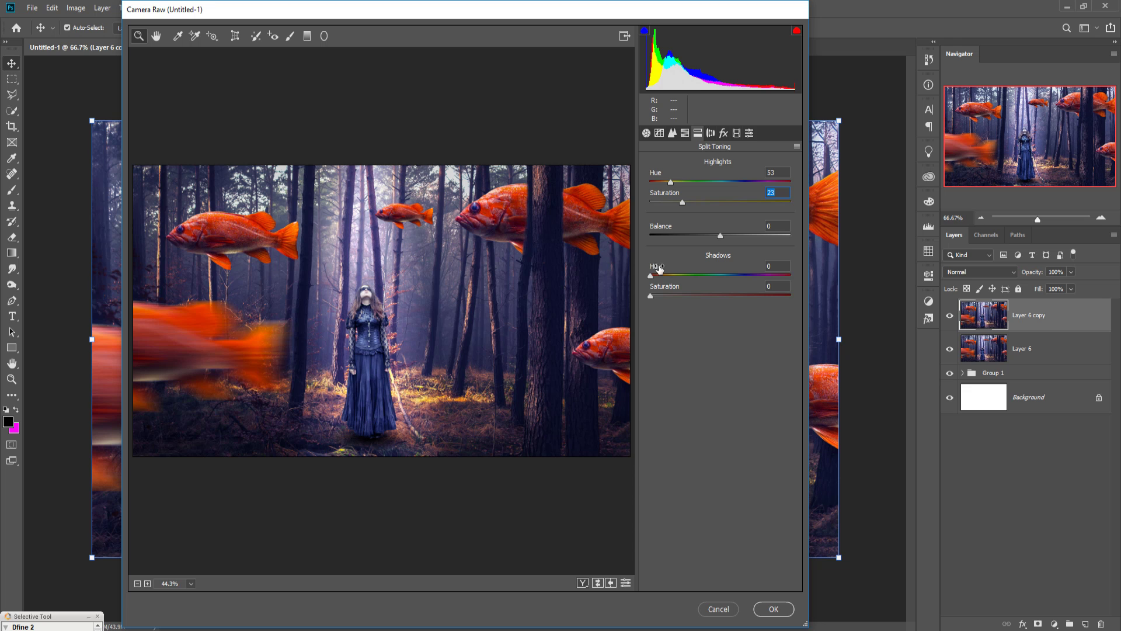
drag(651, 279, 735, 281)
drag(651, 296, 669, 296)
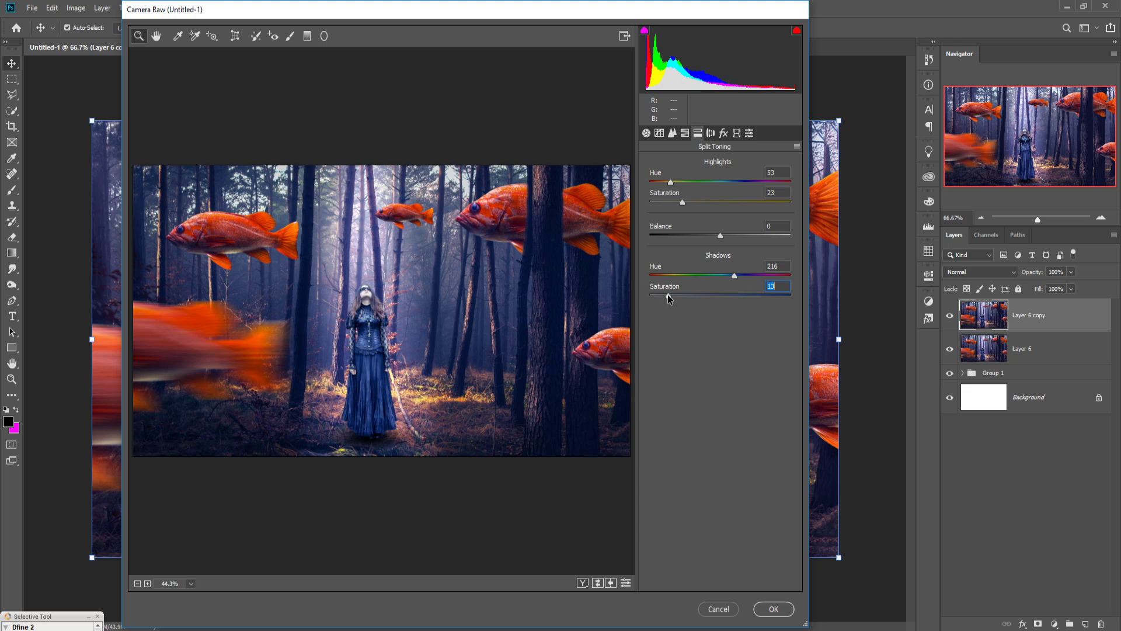
drag(734, 275, 734, 279)
drag(670, 296, 674, 297)
Step: Raise the sharpening amount moderately and apply the Camera Raw adjustments to the duplicate layer
click(672, 133)
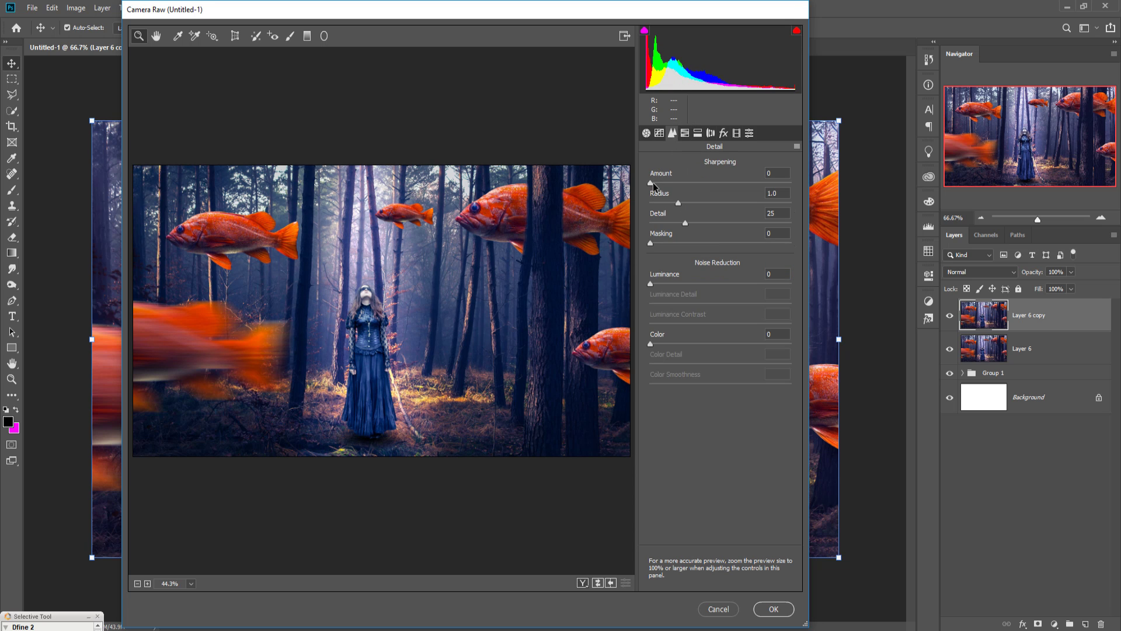
drag(651, 184, 673, 185)
click(773, 609)
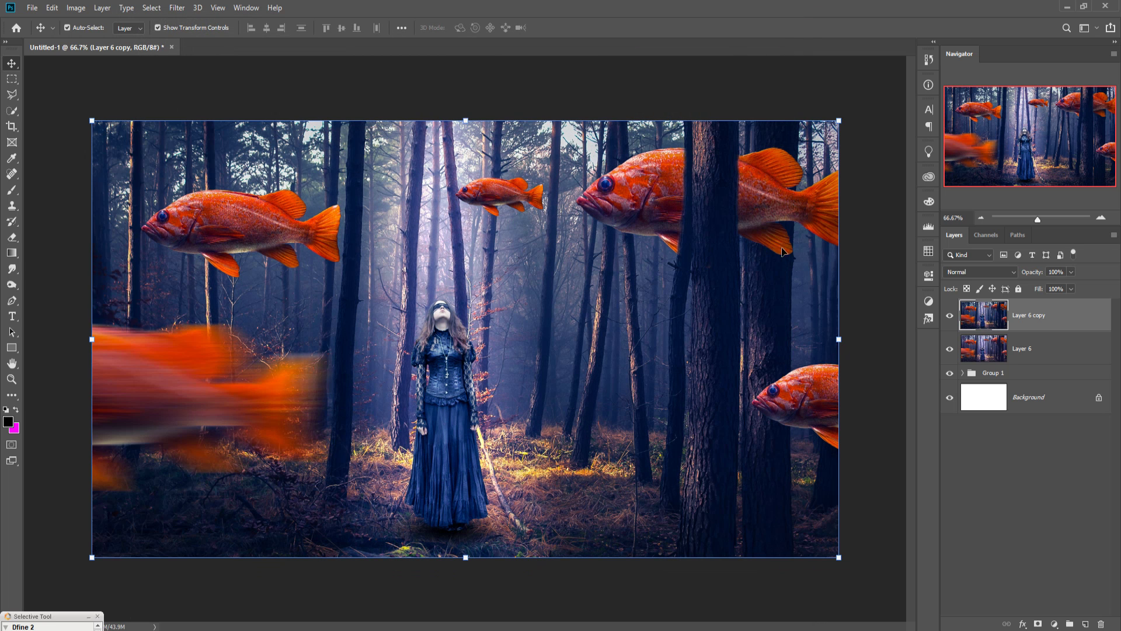
Step: Apply Color Efex Pro 4's Cross Processing filter with method L02 at 27% strength, adjusting its shadows slightly
click(177, 8)
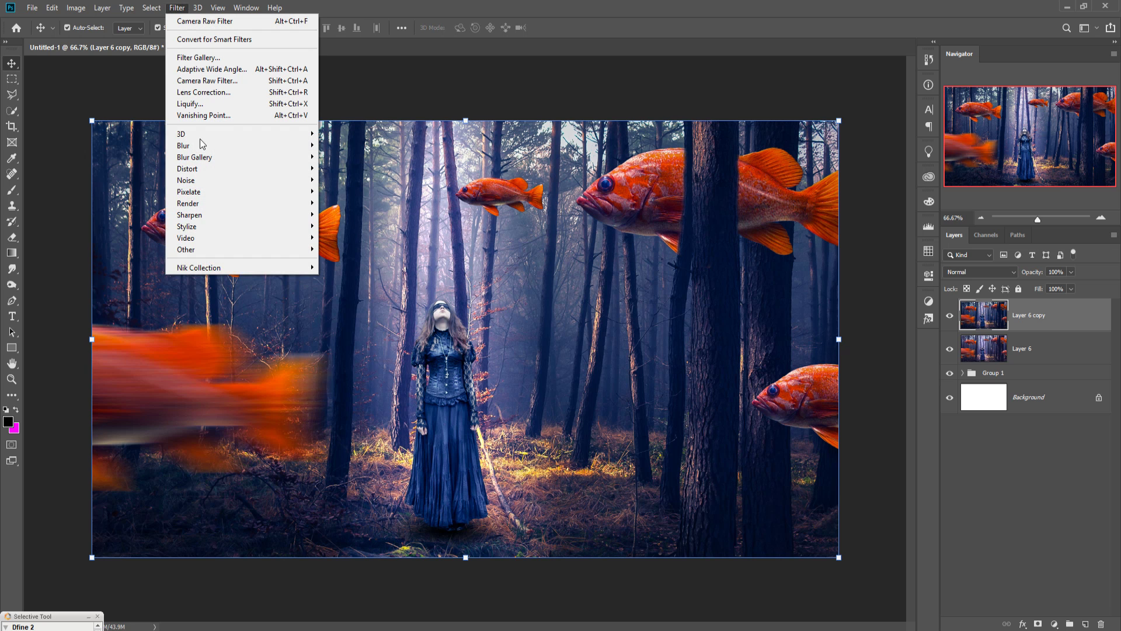
mouse_move(217, 268)
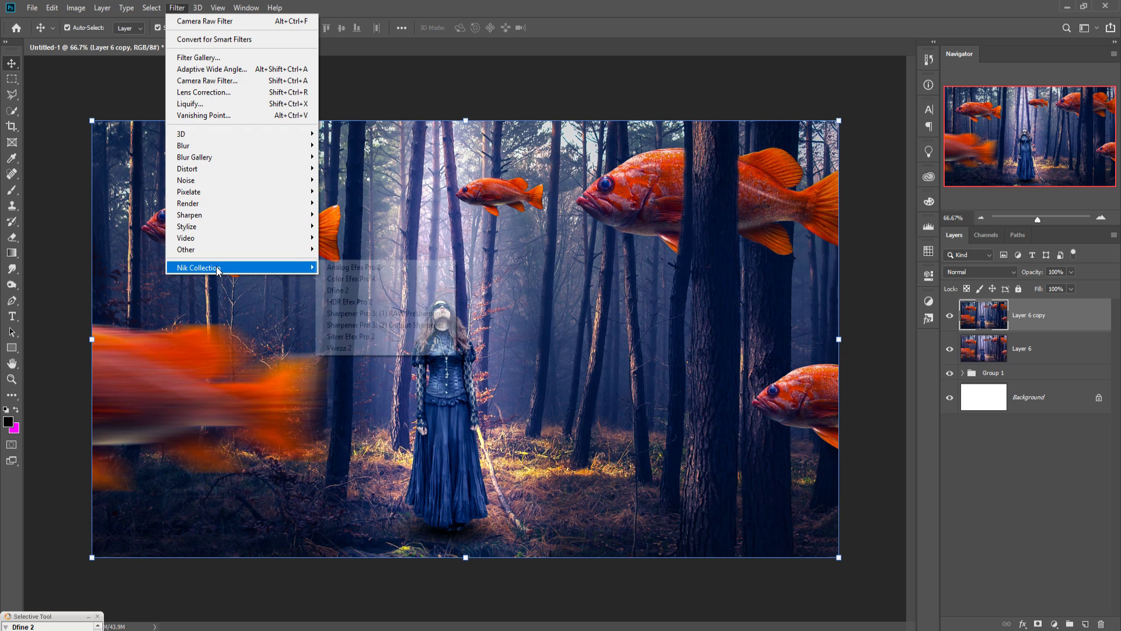
click(363, 280)
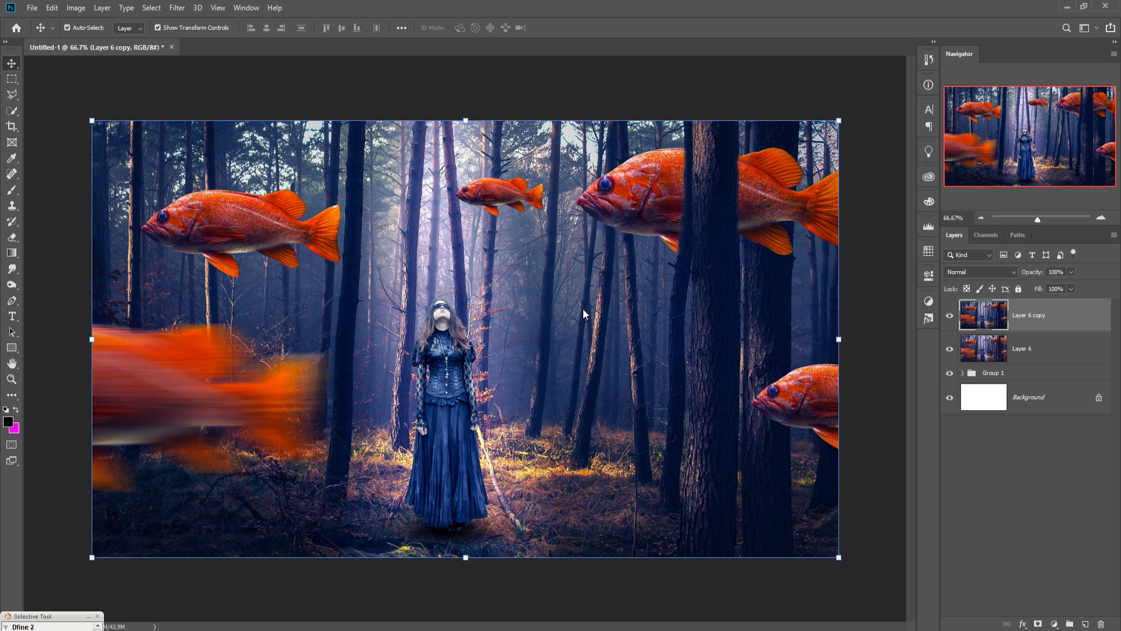
key(ctrl+alt+f)
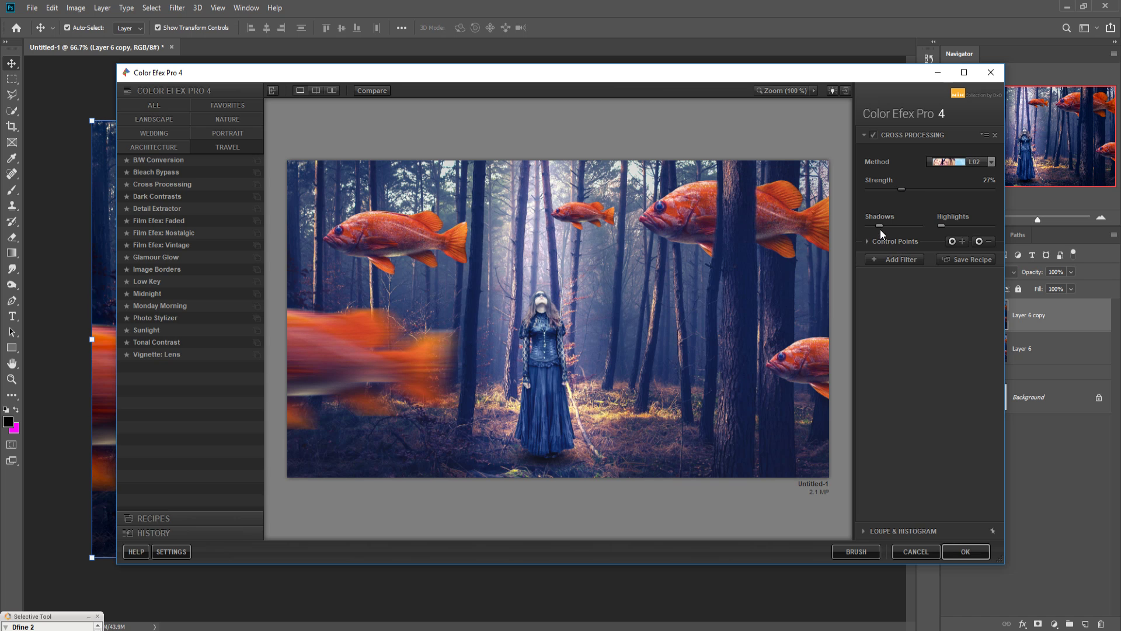
mouse_move(879, 226)
mouse_move(884, 224)
mouse_down()
mouse_move(872, 223)
mouse_move(883, 227)
mouse_up()
click(991, 161)
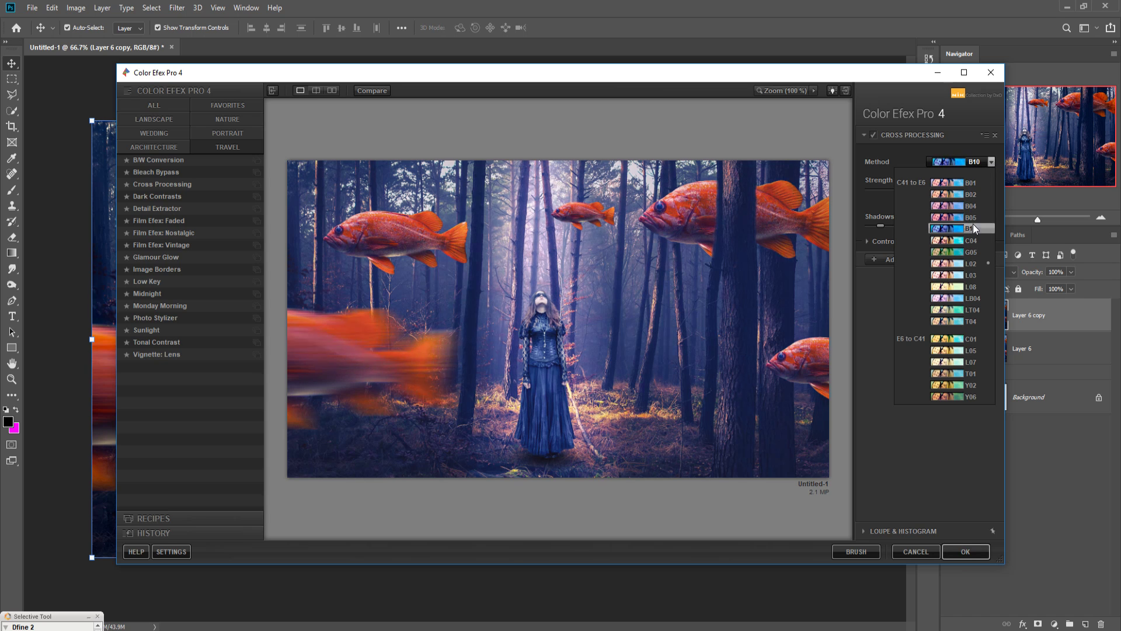
click(962, 264)
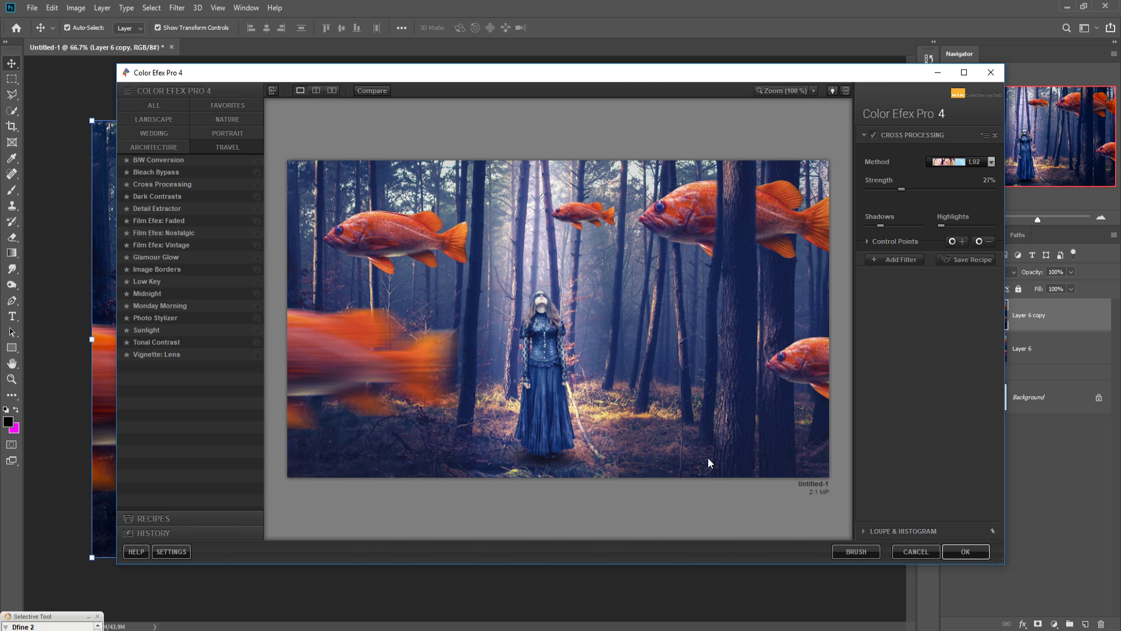
click(965, 551)
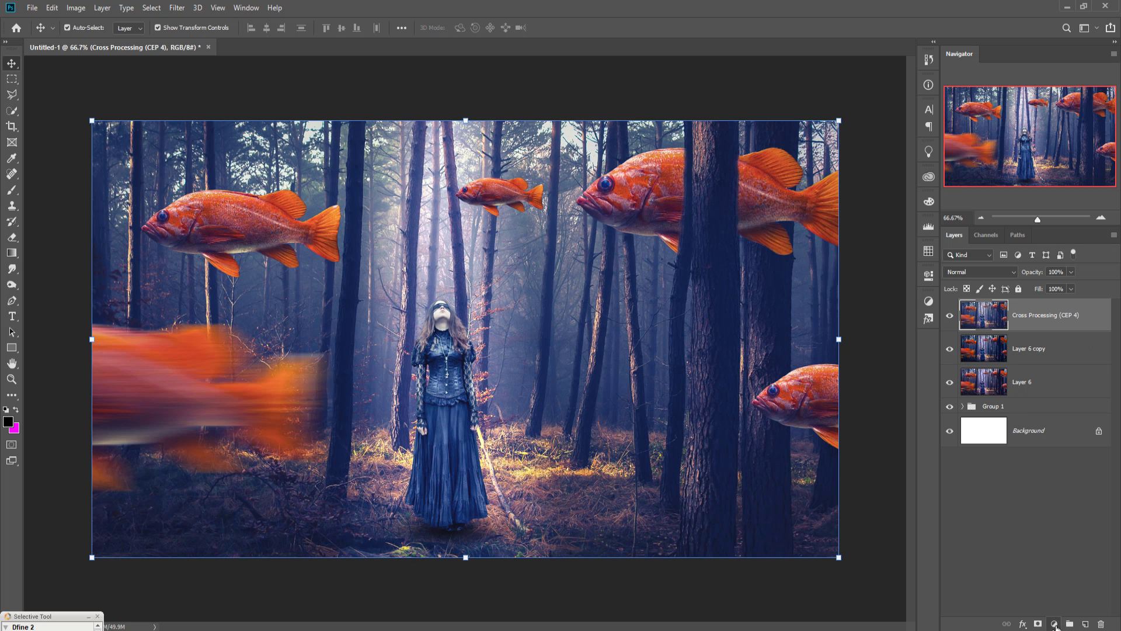
Step: Add a Photo Filter adjustment above all layers and try cyan to dark teal tones as its filter color
click(1054, 624)
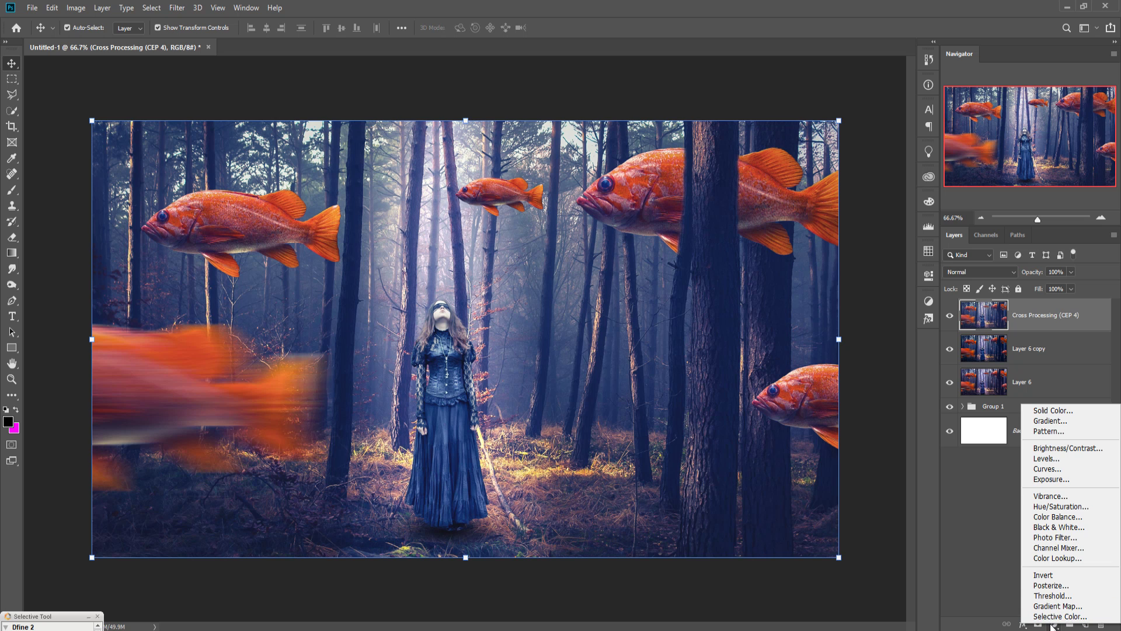
click(1069, 537)
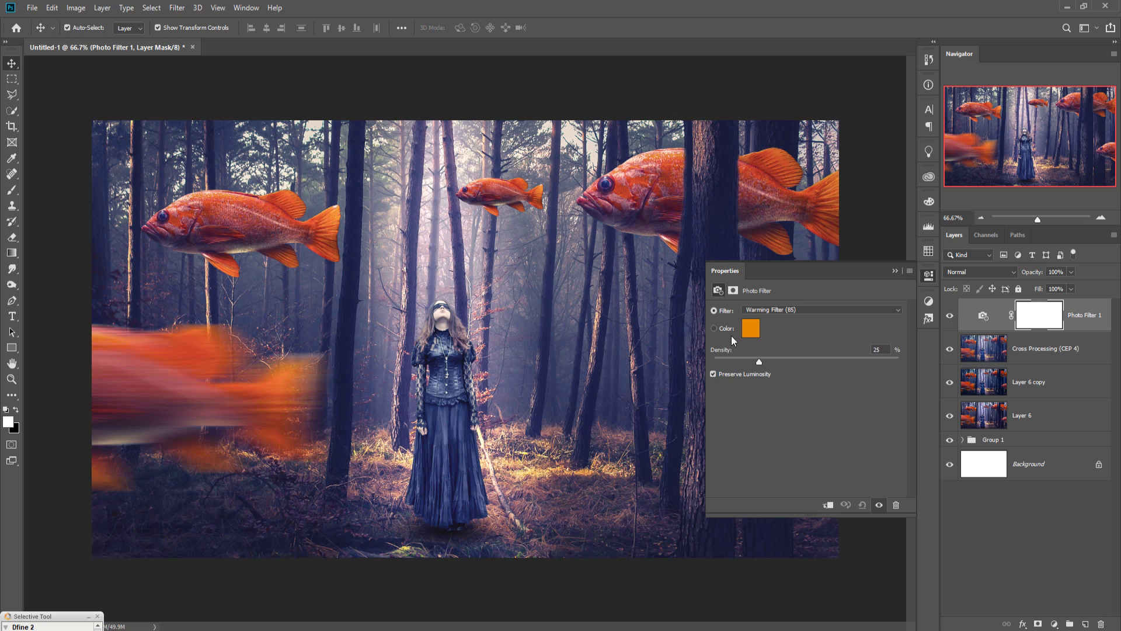
click(758, 335)
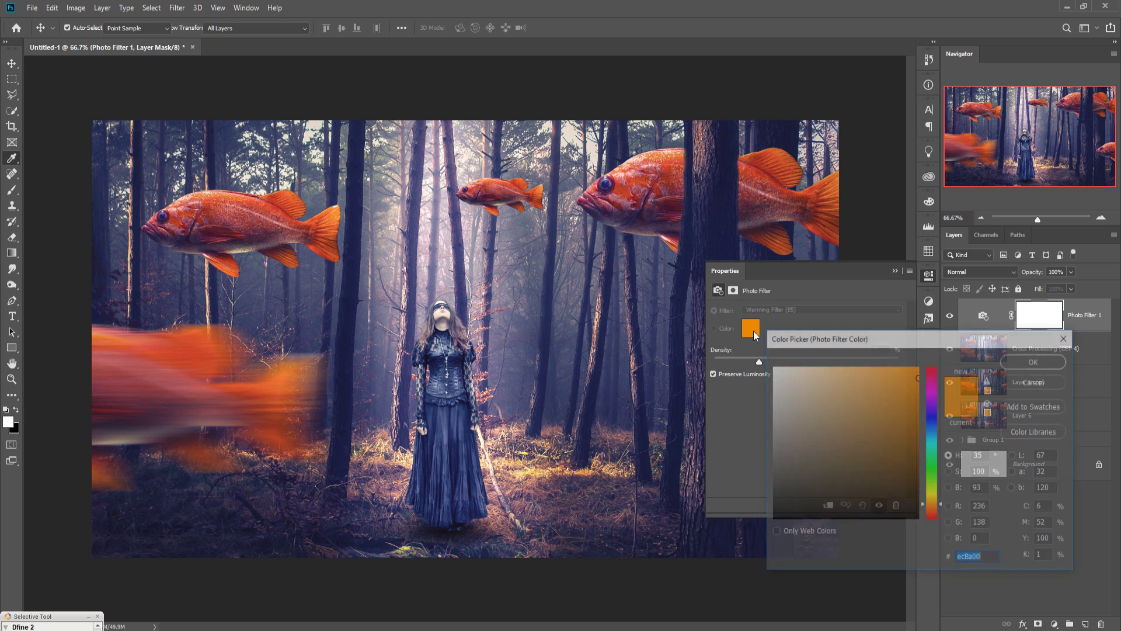
click(933, 439)
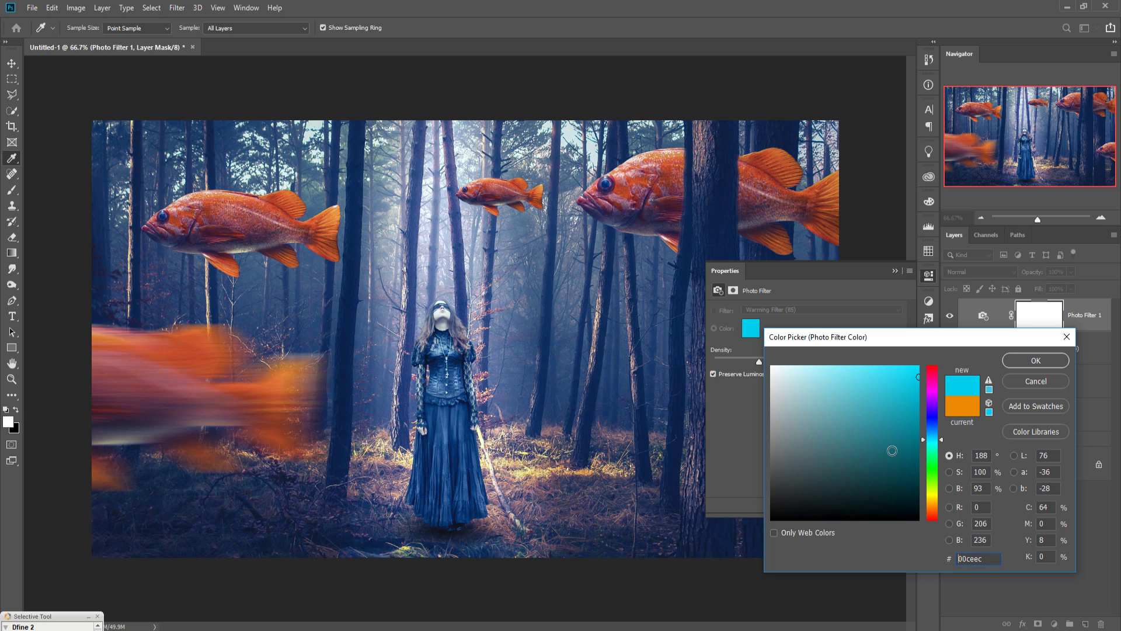
click(867, 475)
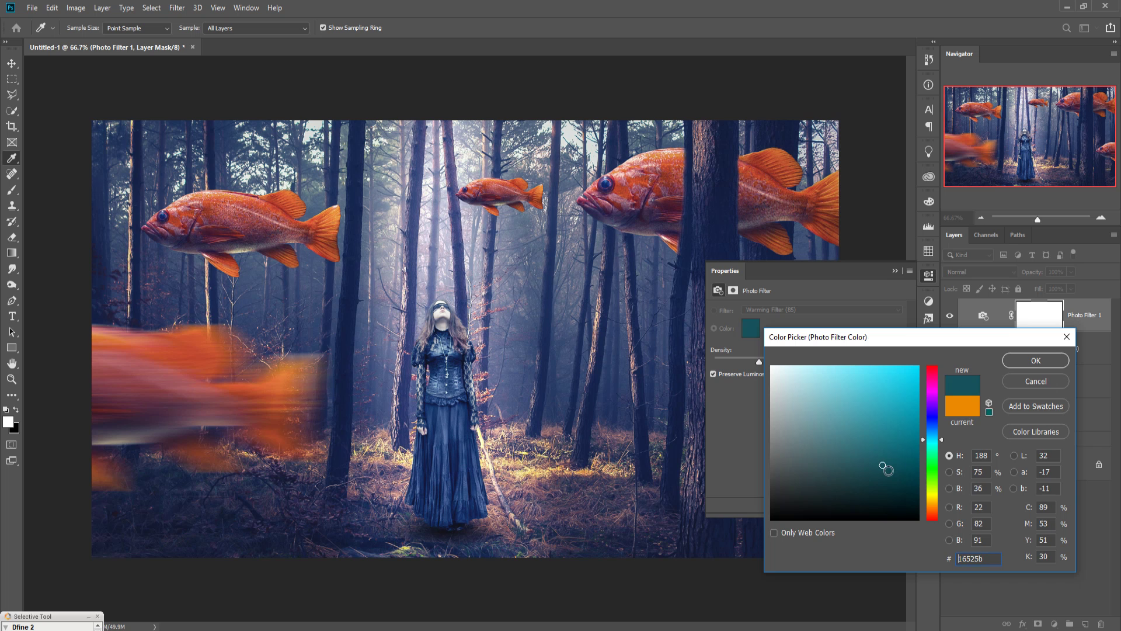
click(905, 468)
click(900, 493)
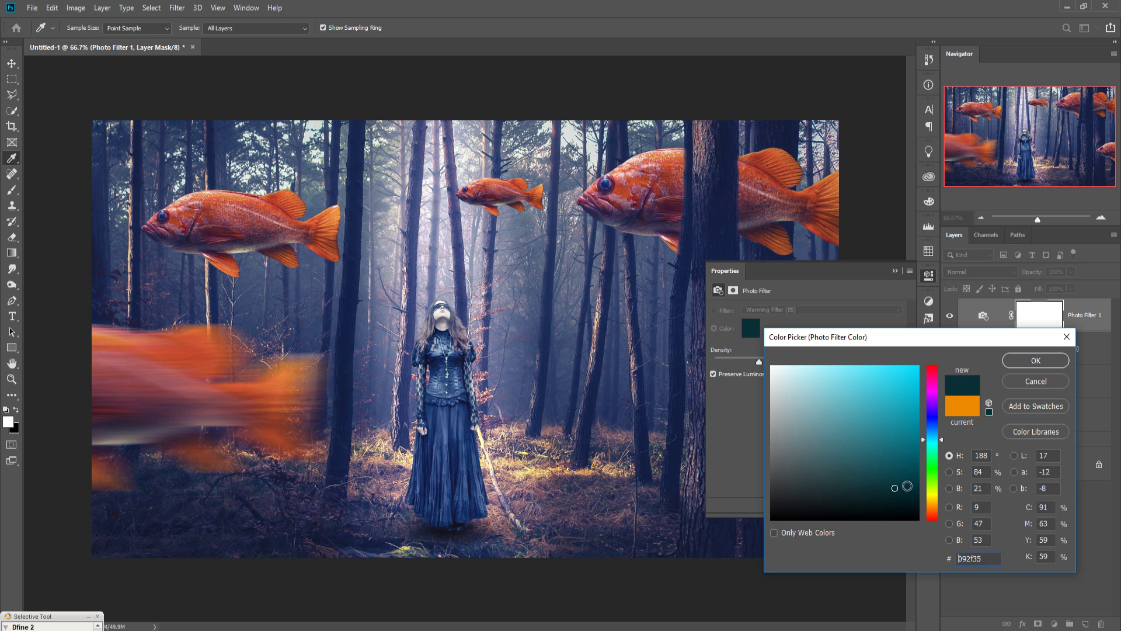
click(916, 489)
Step: Set the Photo Filter color to olive #6f690b and compare the image with and without the adjustment
click(934, 496)
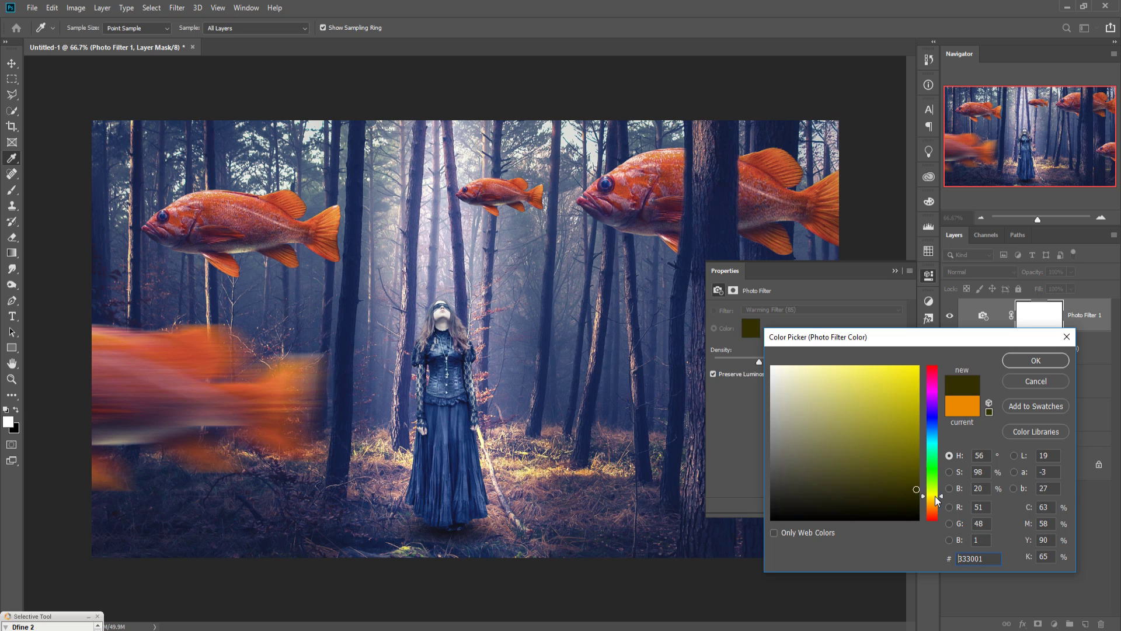
click(904, 448)
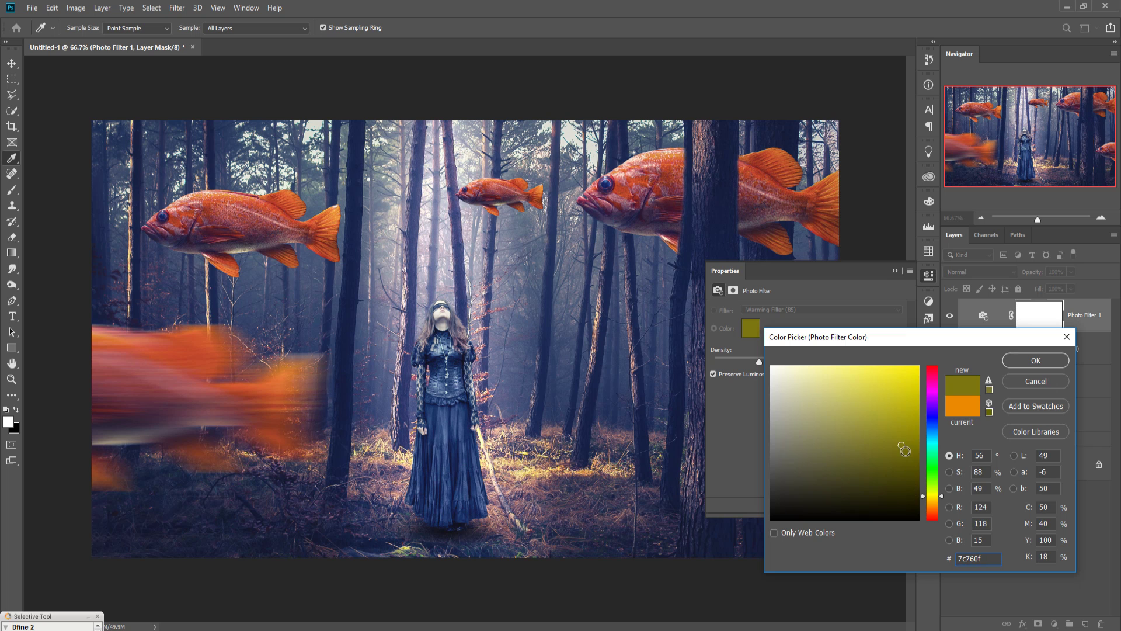
mouse_move(904, 449)
mouse_down()
mouse_move(899, 485)
mouse_move(908, 457)
mouse_up()
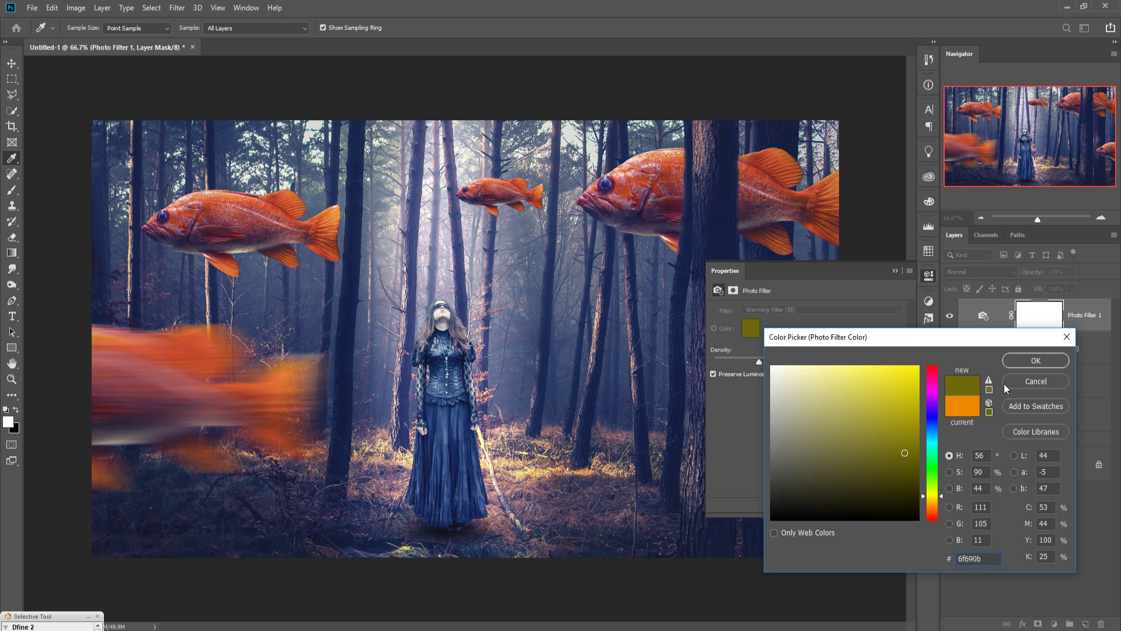
click(1034, 361)
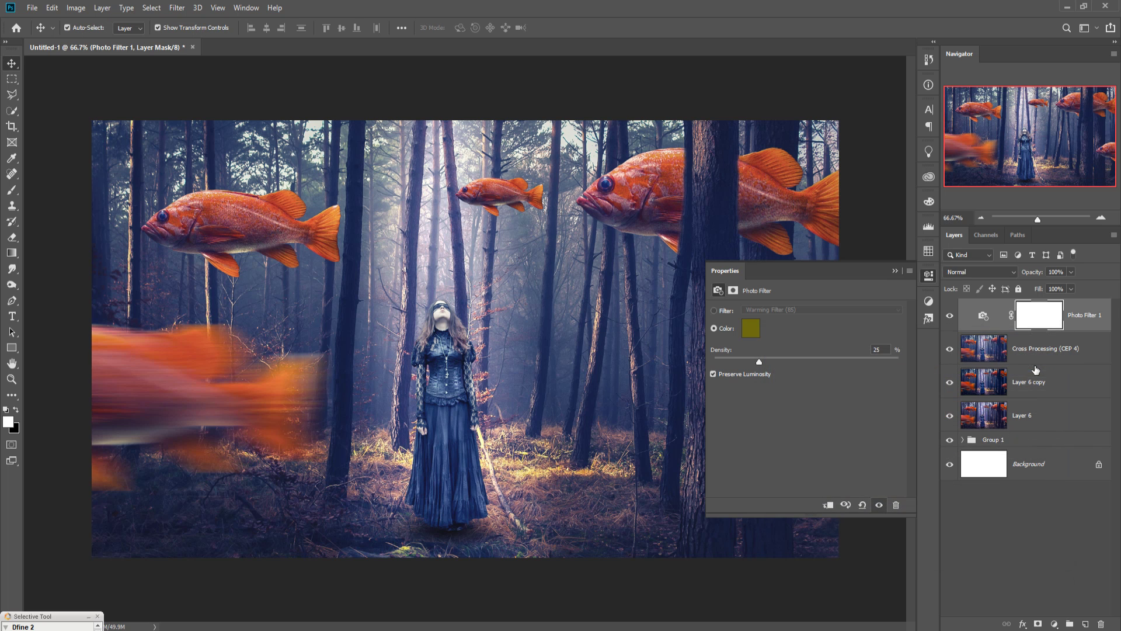
click(894, 271)
click(950, 317)
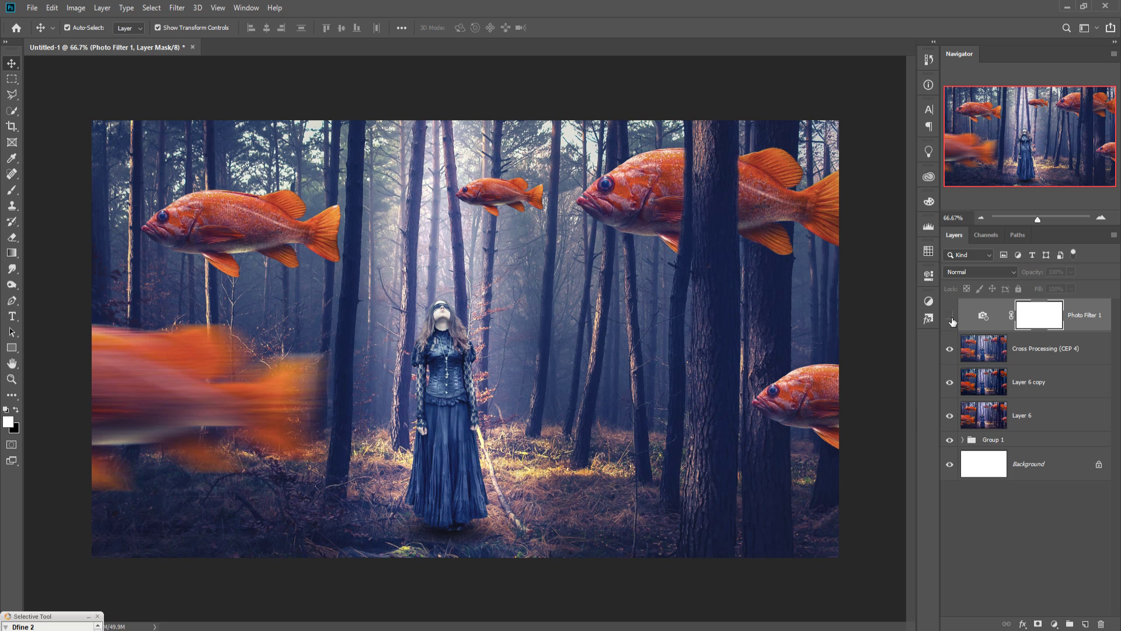
click(951, 317)
key(ctrl+2)
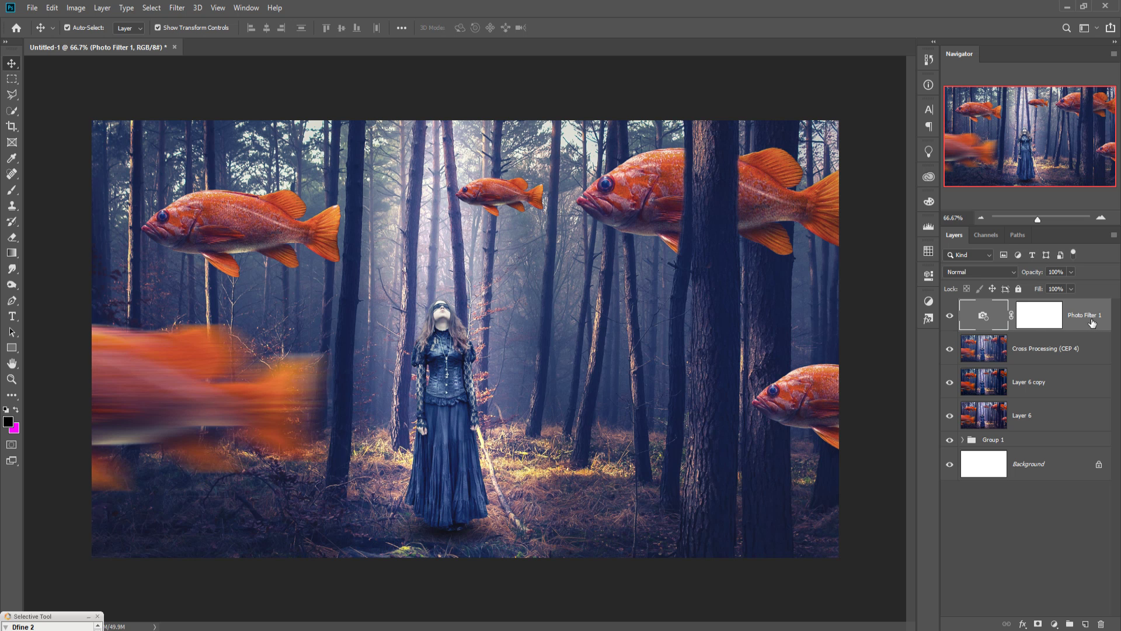